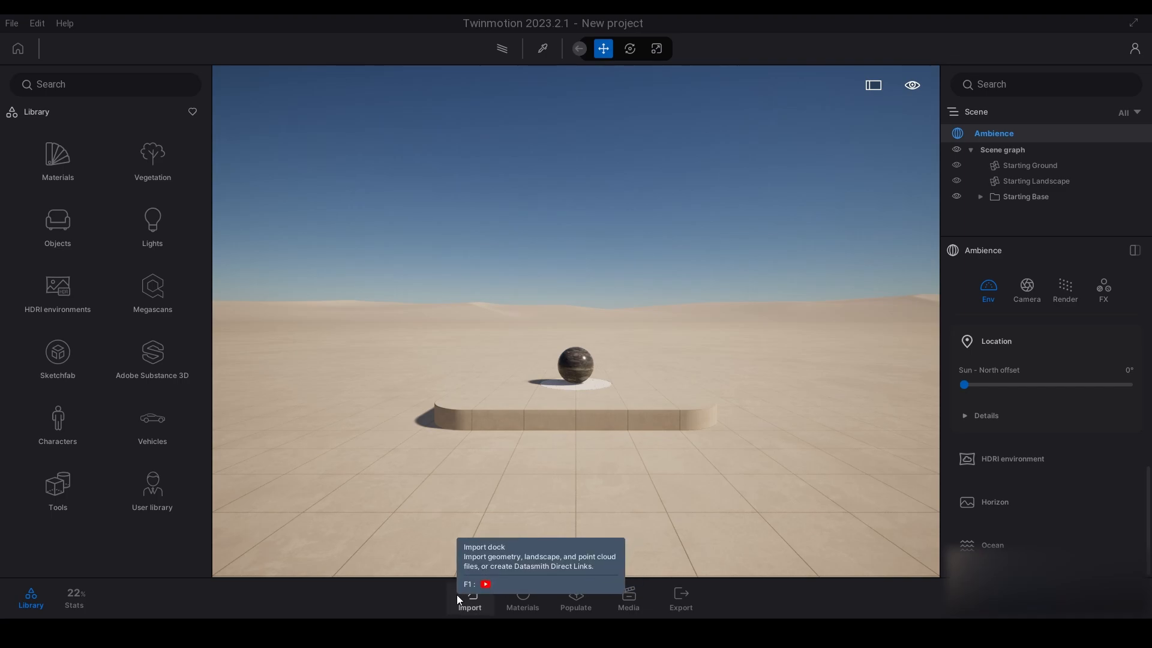
# Import the geometry file sokak.skp from the Downloads folder, keeping its hierarchy.
pyautogui.click(463, 595)
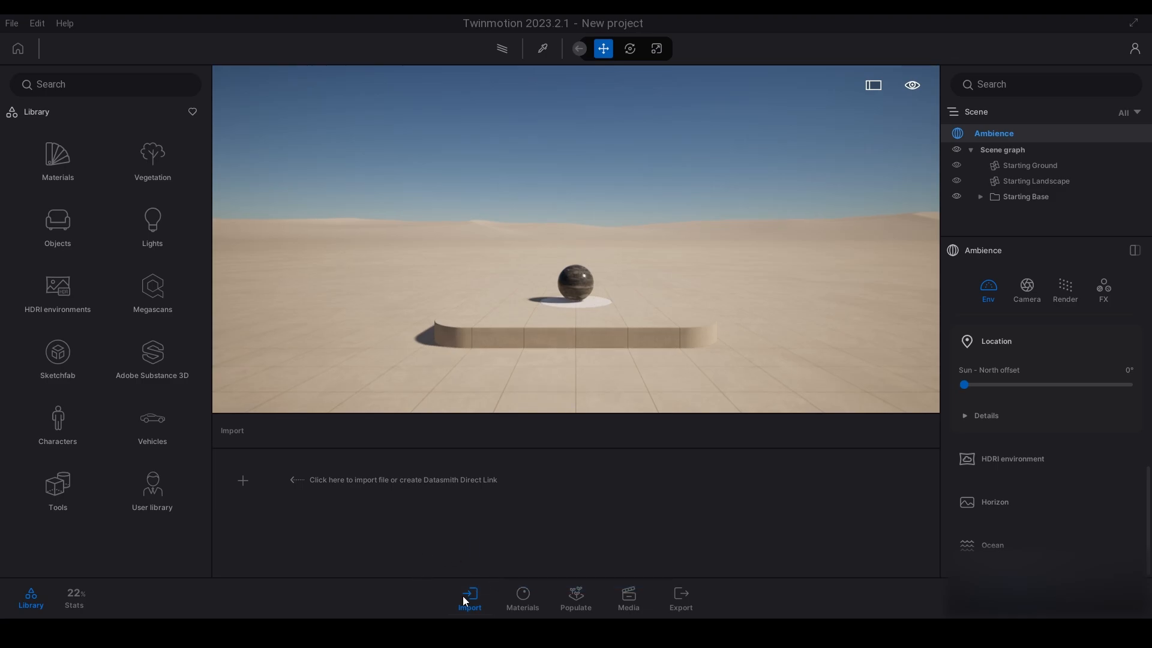
pyautogui.click(243, 479)
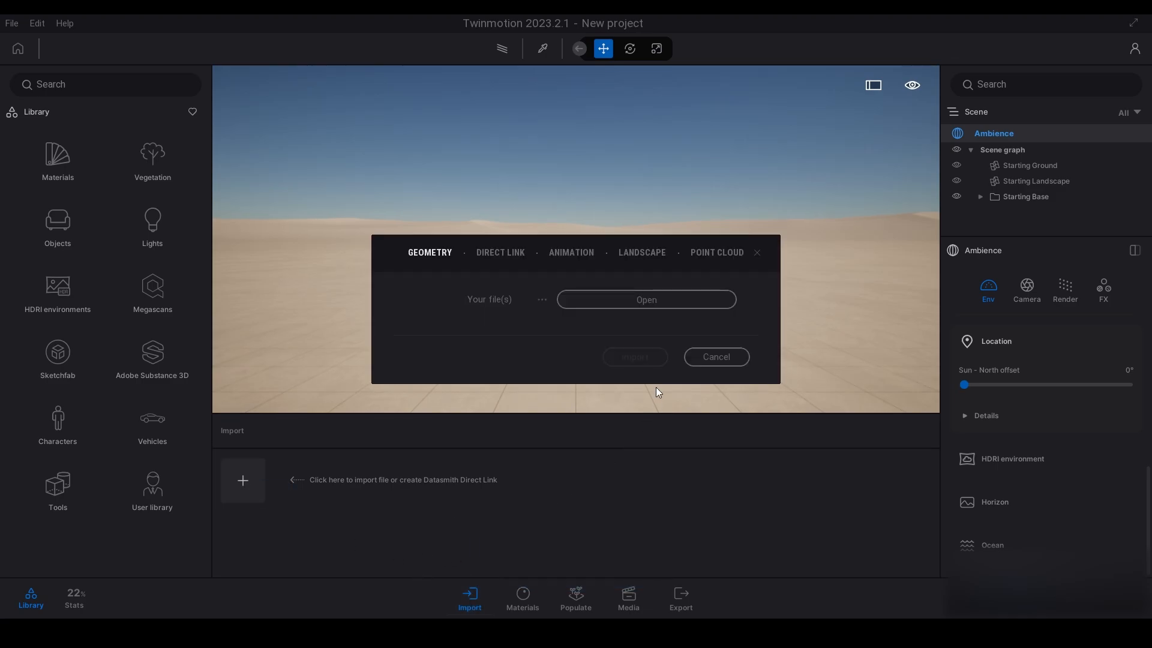
pyautogui.click(643, 303)
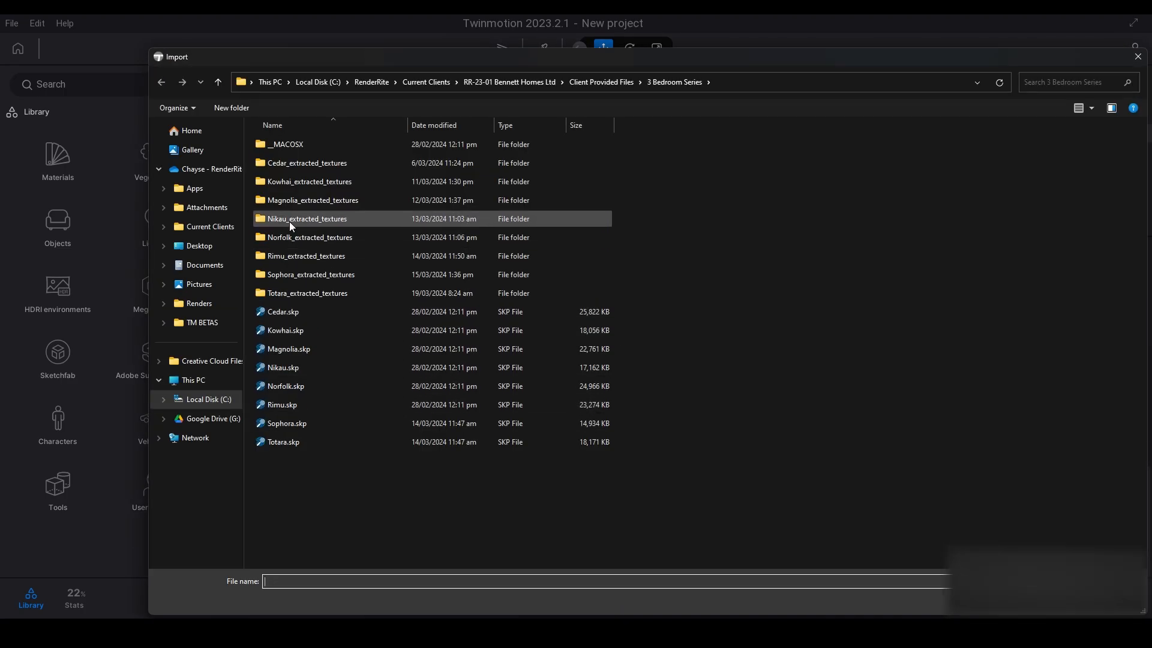
pyautogui.click(201, 382)
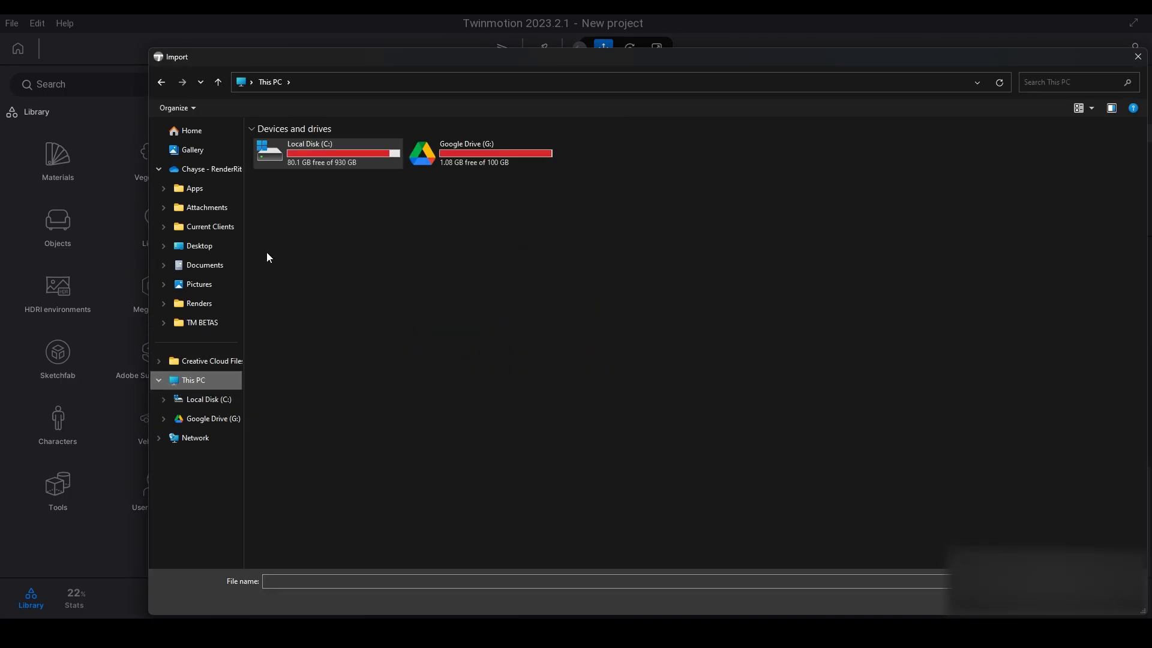
pyautogui.doubleClick(313, 153)
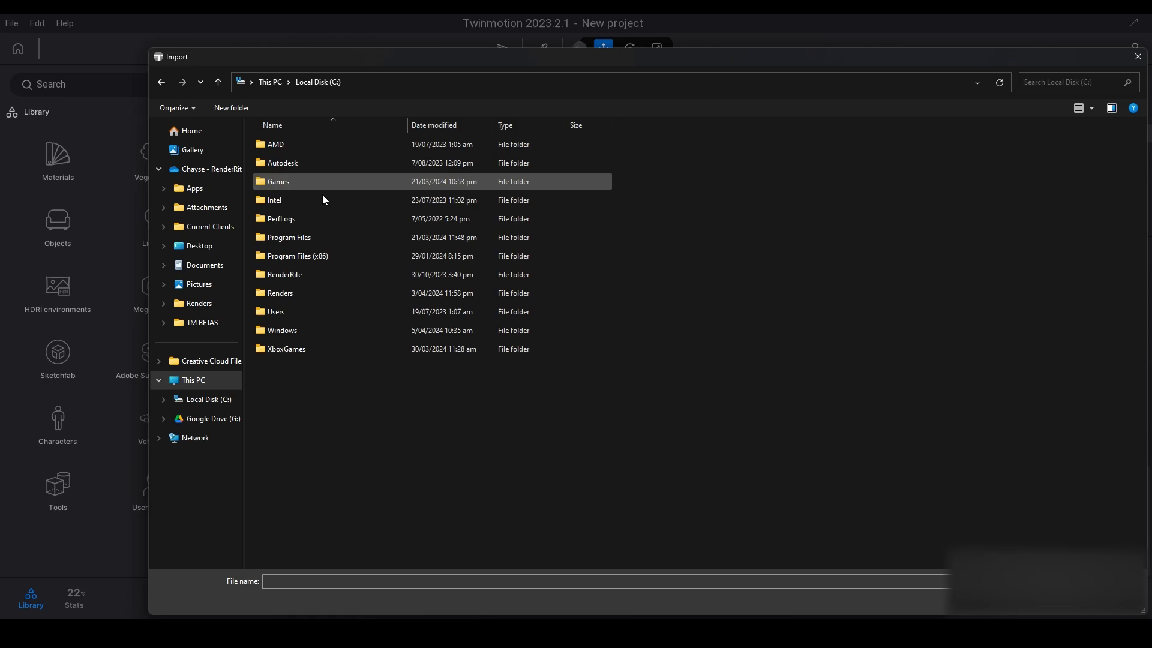
pyautogui.doubleClick(294, 311)
pyautogui.doubleClick(287, 146)
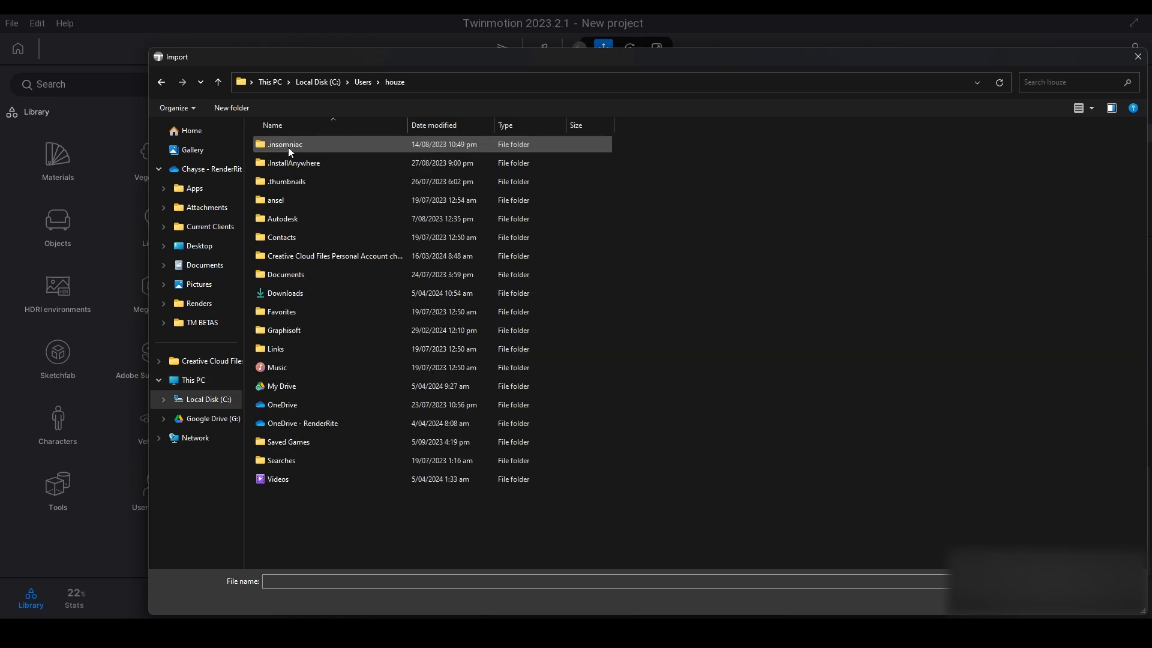
pyautogui.doubleClick(301, 286)
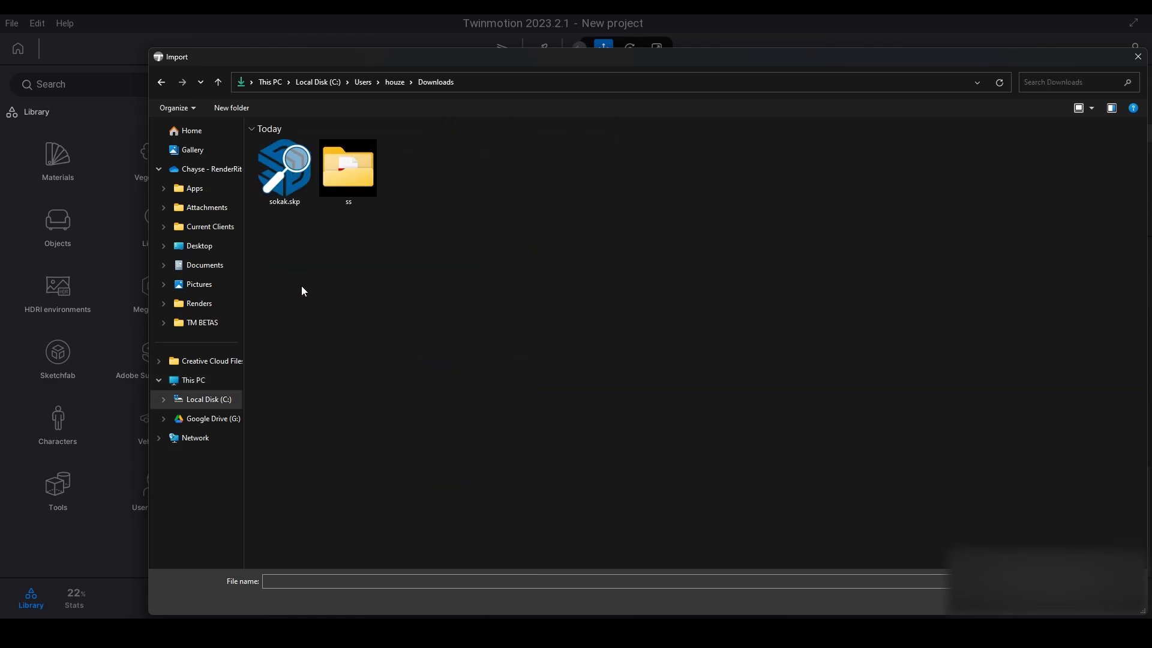
pyautogui.click(293, 173)
pyautogui.click(1059, 608)
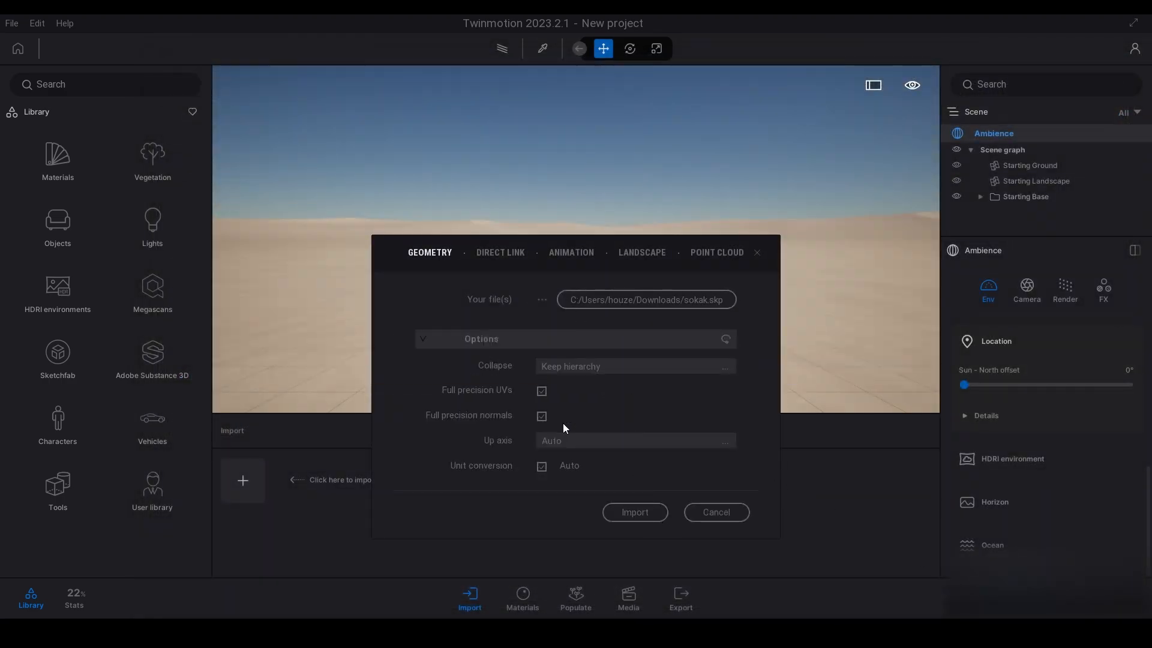
pyautogui.click(643, 511)
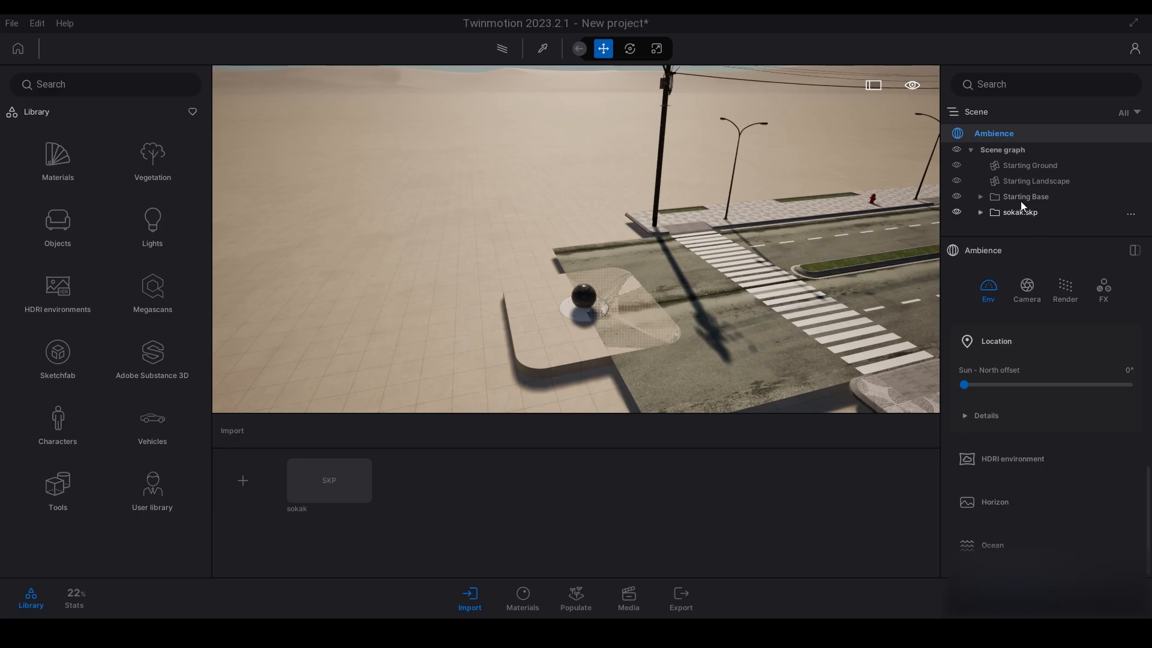
# Delete the Starting Base from the scene.
pyautogui.click(1021, 201)
pyautogui.press('Delete')
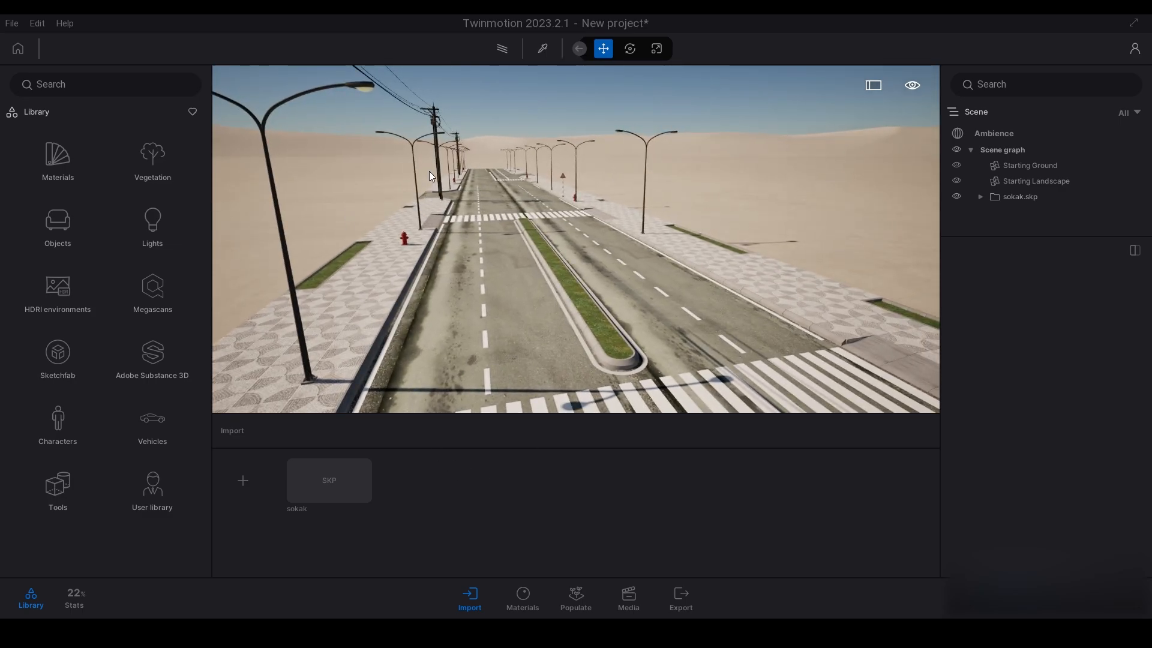
# Open the Populate tools for creating animated character paths.
pyautogui.click(576, 595)
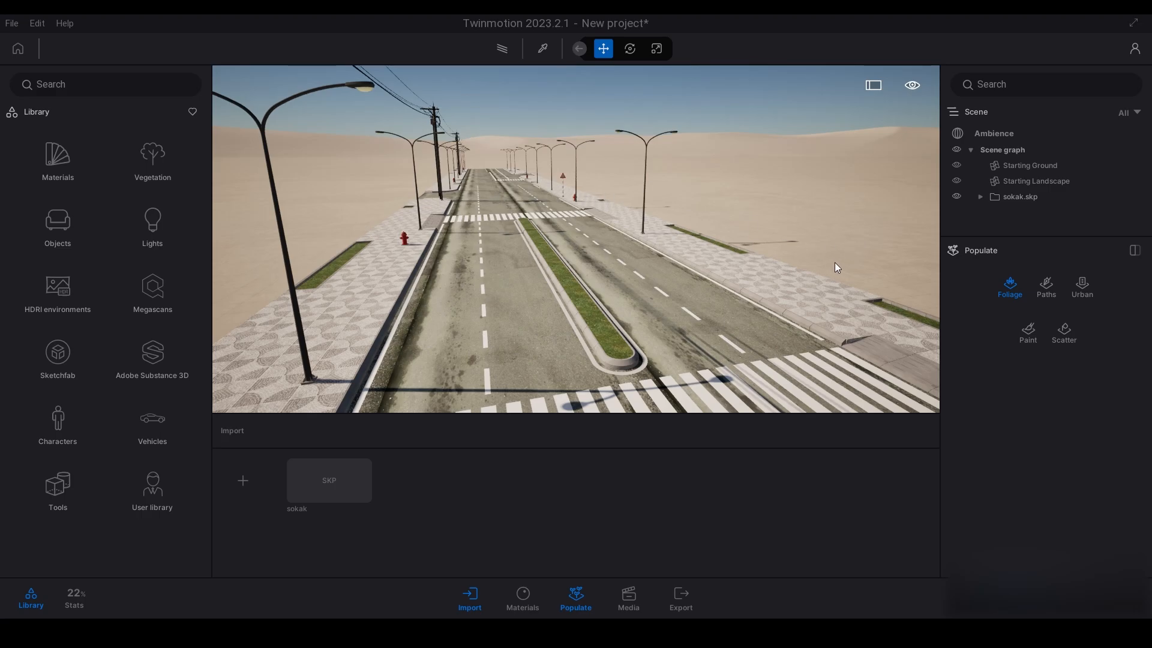
pyautogui.click(1046, 287)
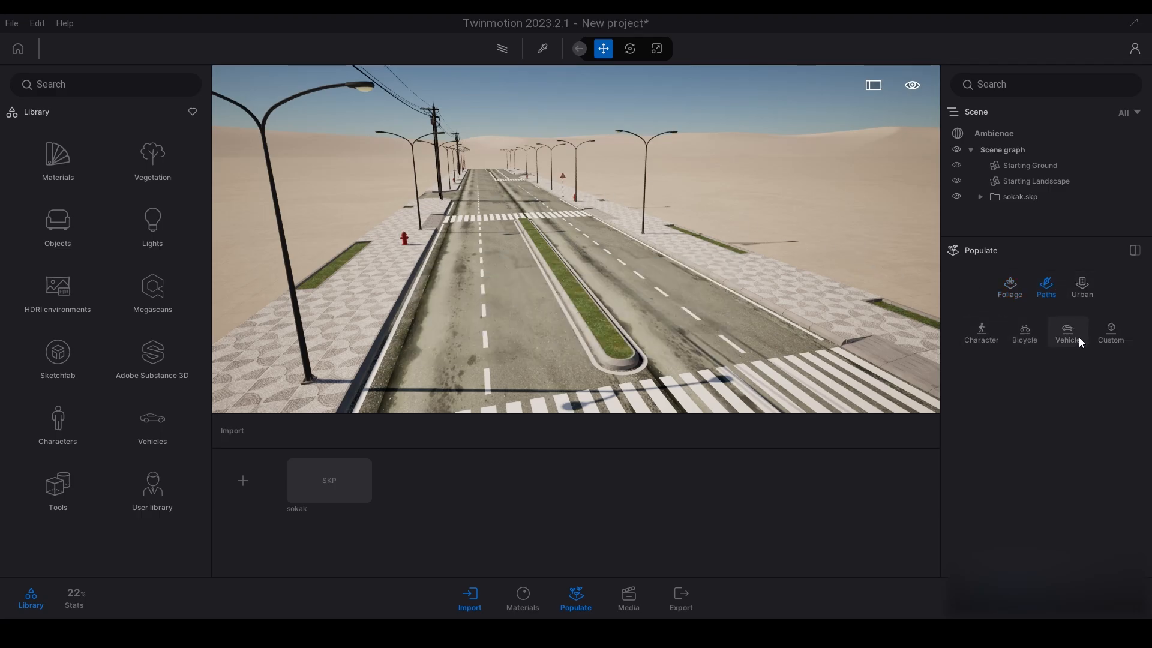
pyautogui.click(1083, 287)
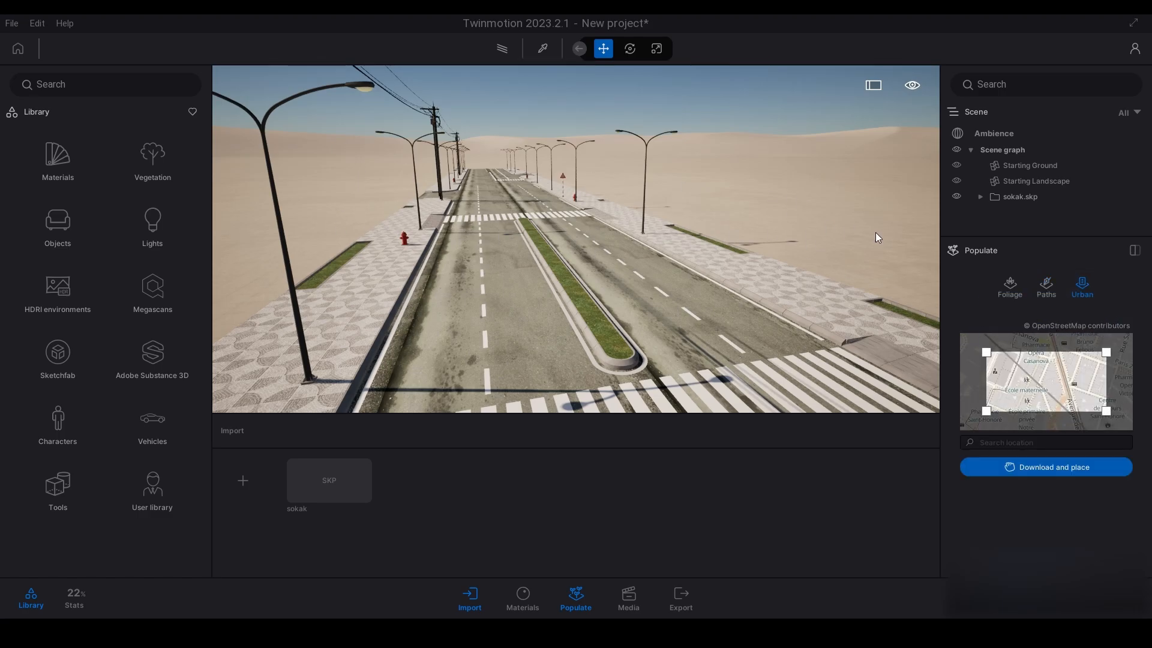
pyautogui.click(1047, 286)
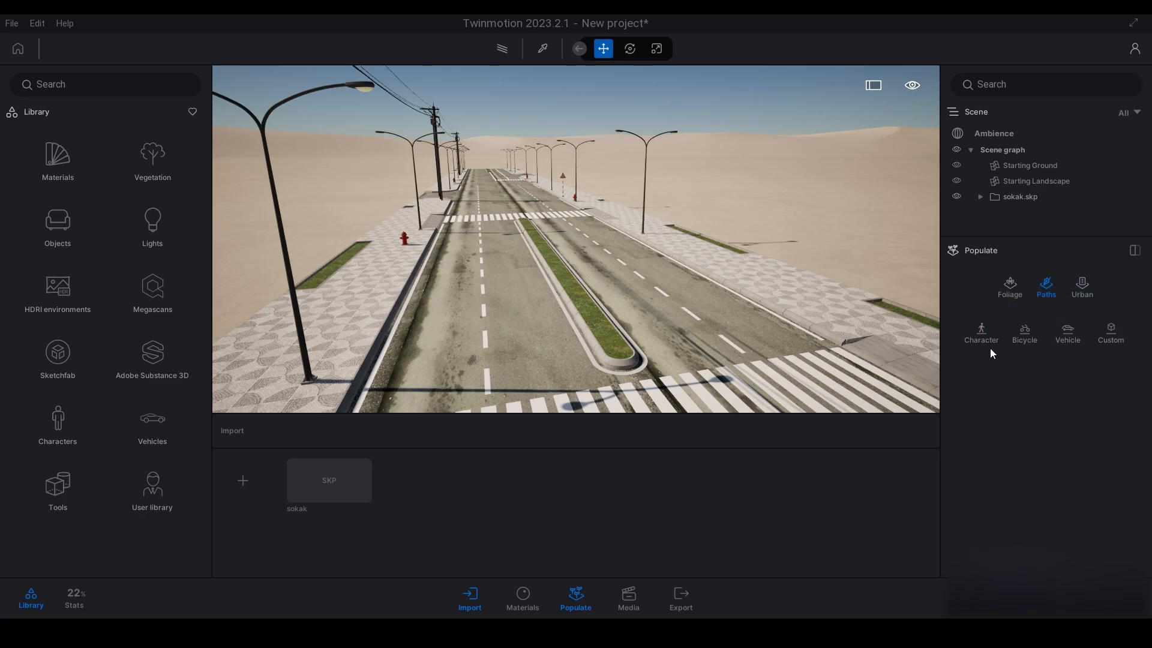
pyautogui.click(983, 334)
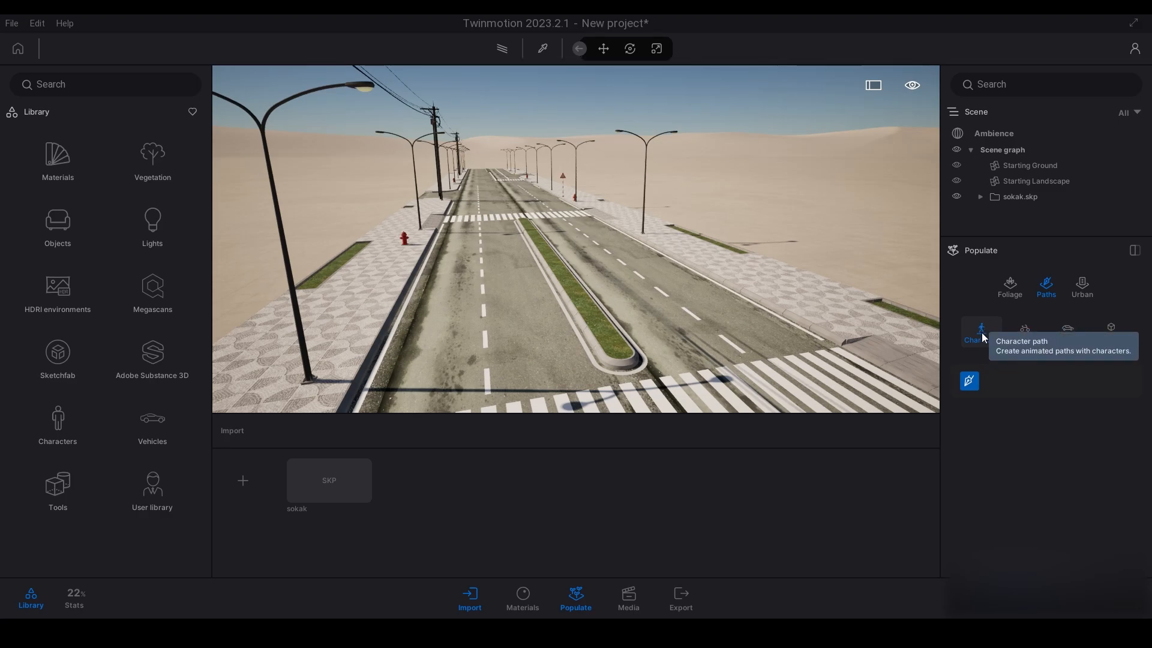
pyautogui.click(970, 382)
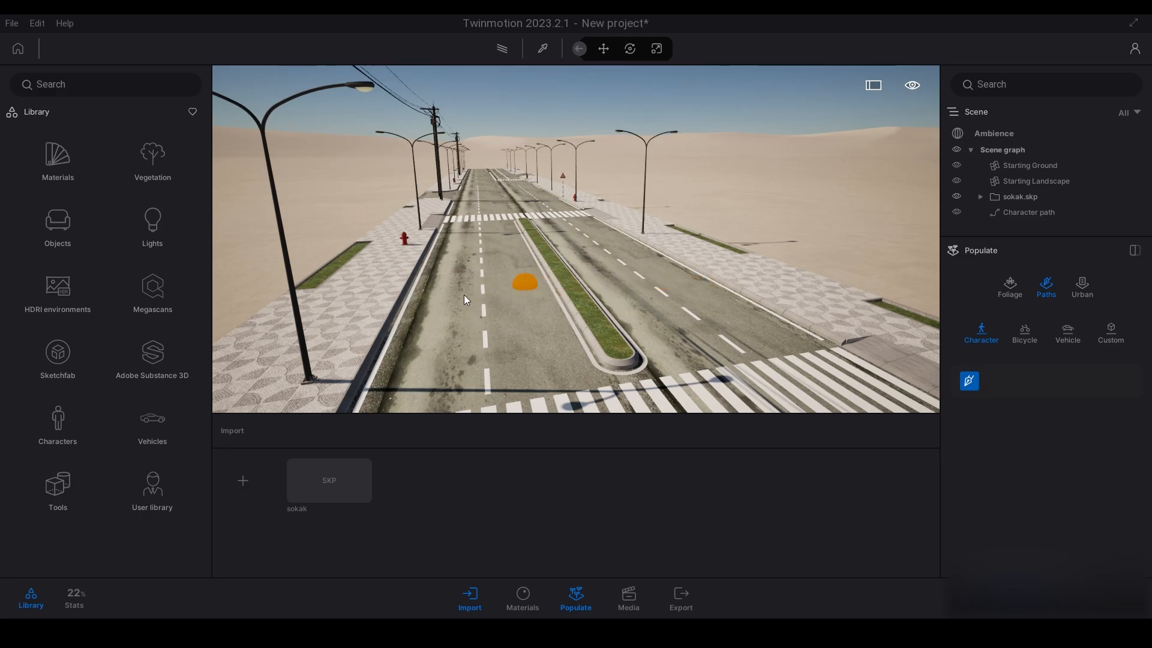
pyautogui.moveTo(487, 251)
pyautogui.mouseDown(button='right')
pyautogui.moveTo(515, 266)
pyautogui.moveTo(509, 281)
pyautogui.moveTo(642, 308)
pyautogui.mouseUp(button='right')
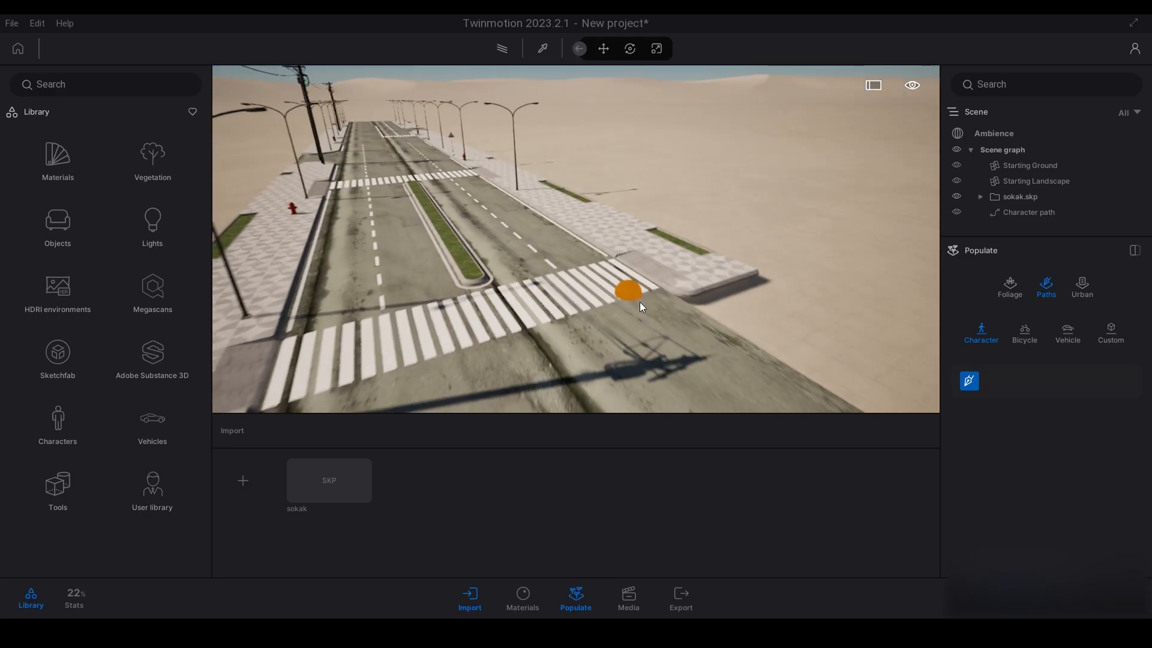
pyautogui.scroll(5, 640, 301)
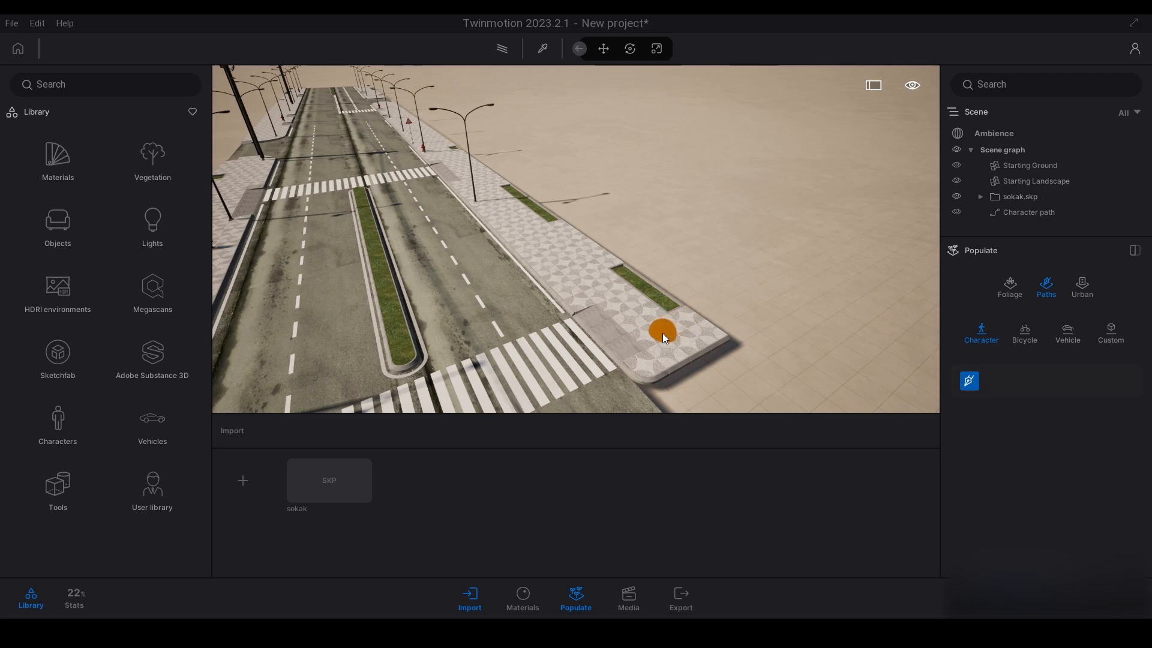
pyautogui.click(666, 335)
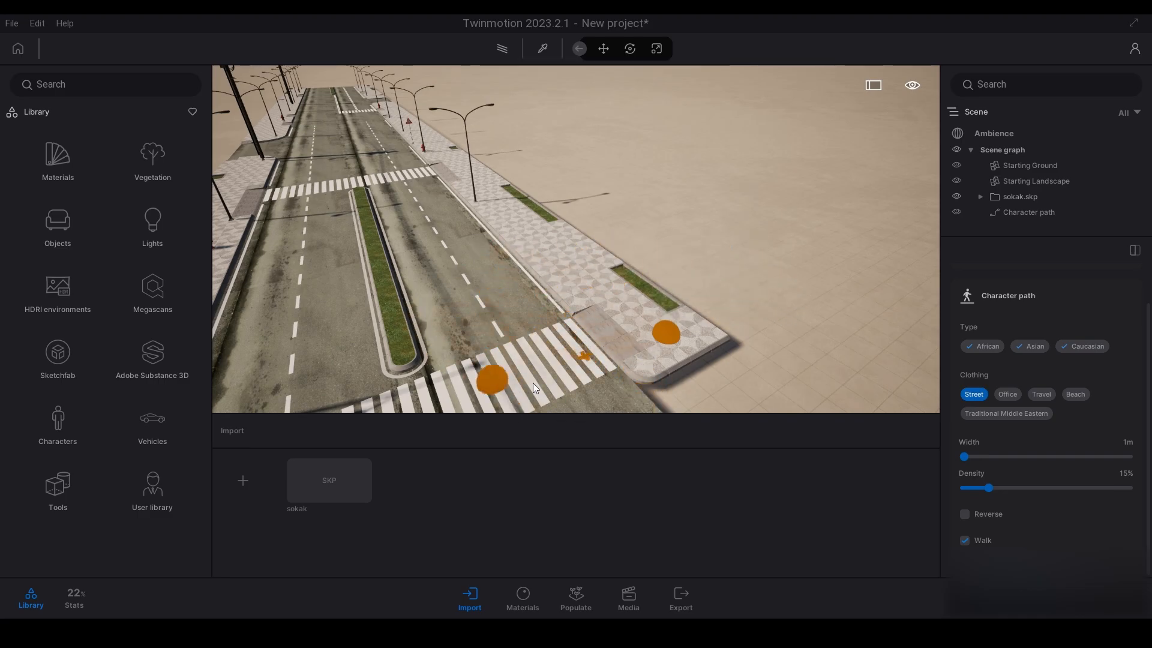
pyautogui.moveTo(517, 228); pyautogui.dragTo(484, 203)
pyautogui.moveTo(484, 202); pyautogui.dragTo(643, 337, button='right')
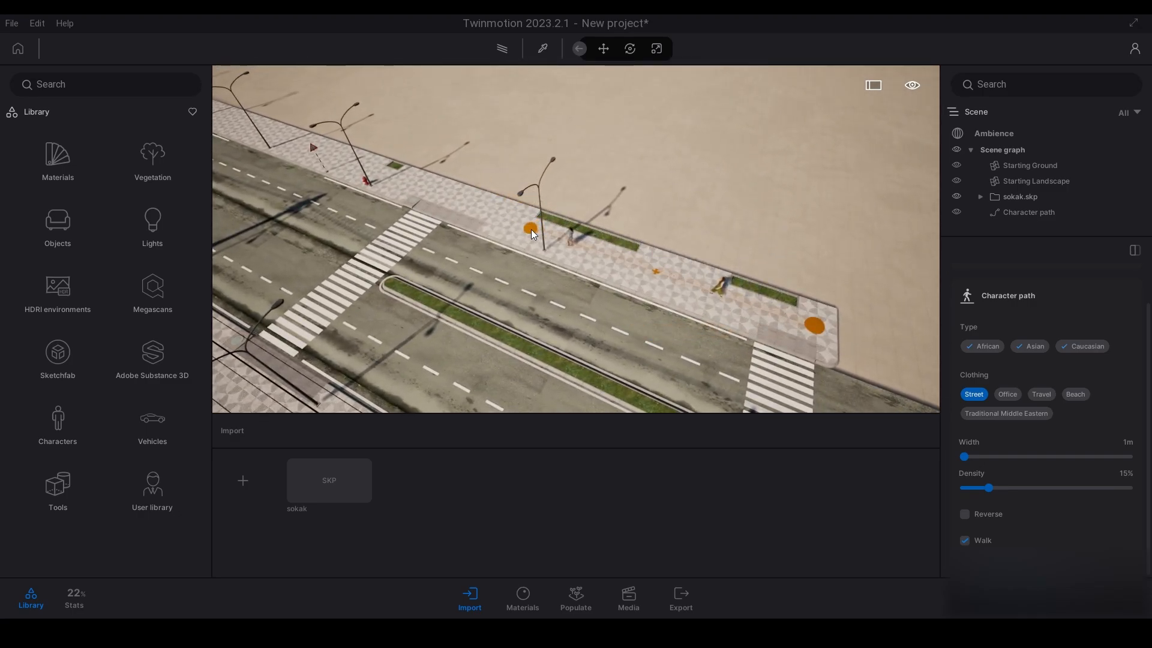
pyautogui.press('Escape')
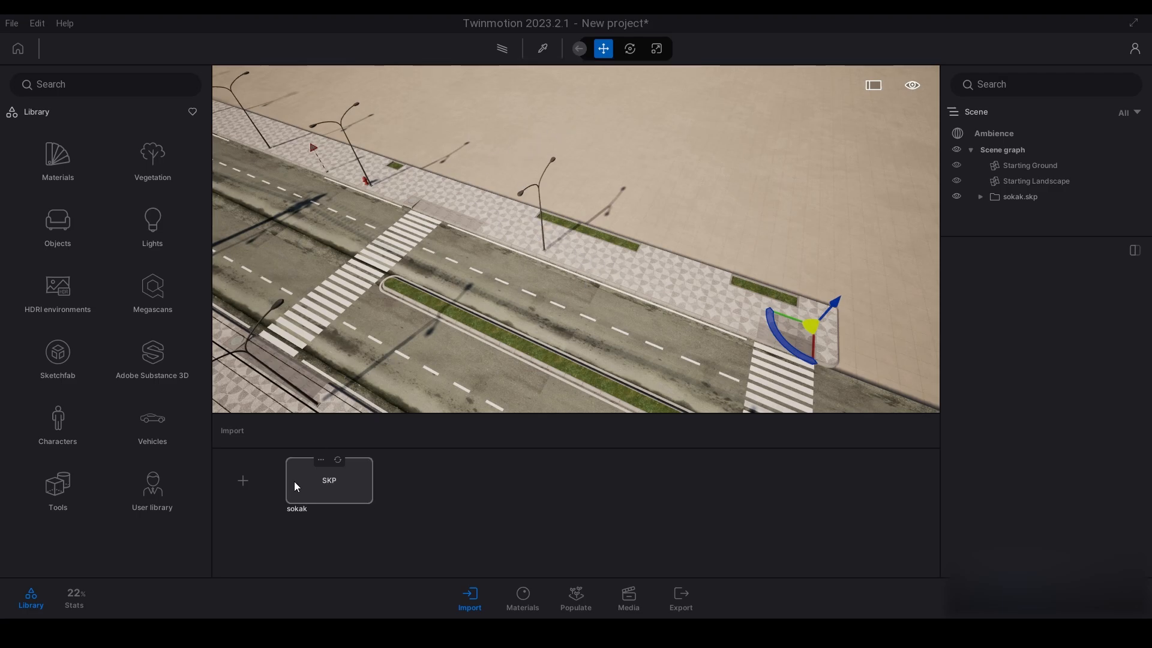
# Draw a character path along the sidewalk, from the corner by the near crosswalk to the far end beyond the second crosswalk.
pyautogui.click(576, 595)
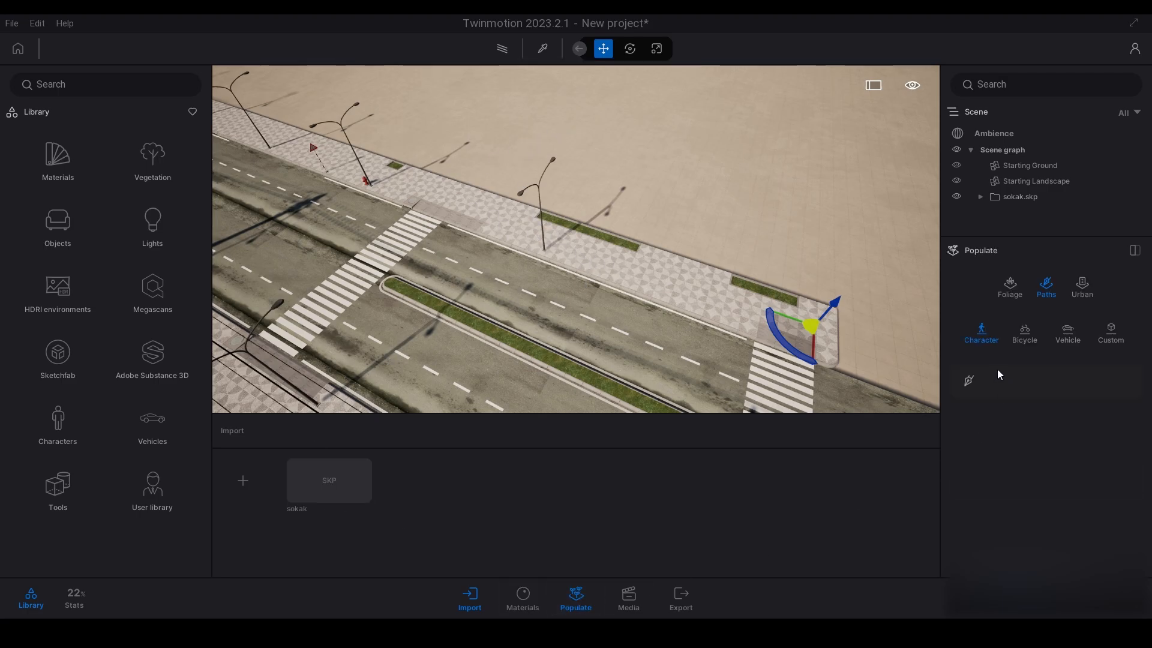
pyautogui.click(970, 381)
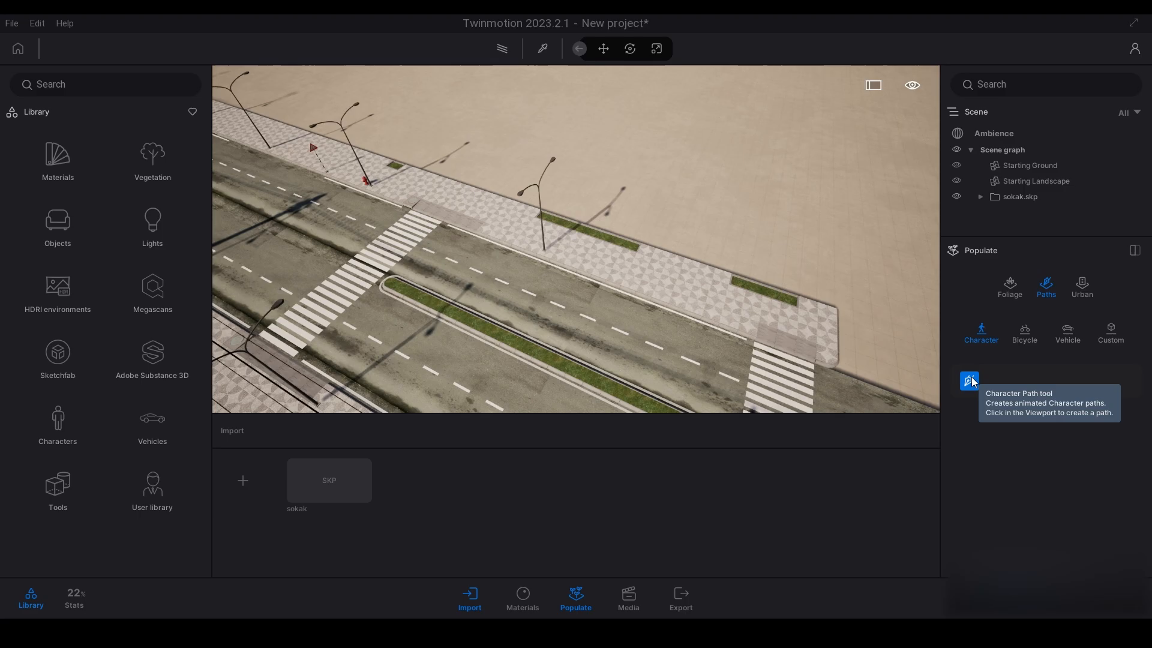
pyautogui.click(818, 330)
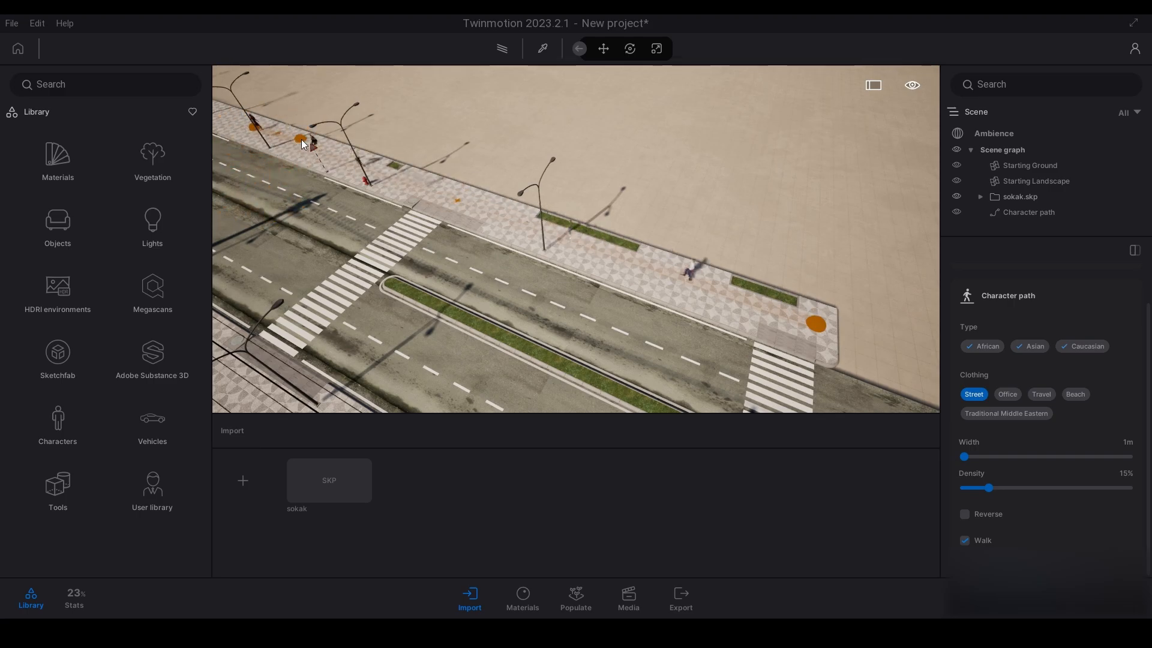
pyautogui.press('Escape')
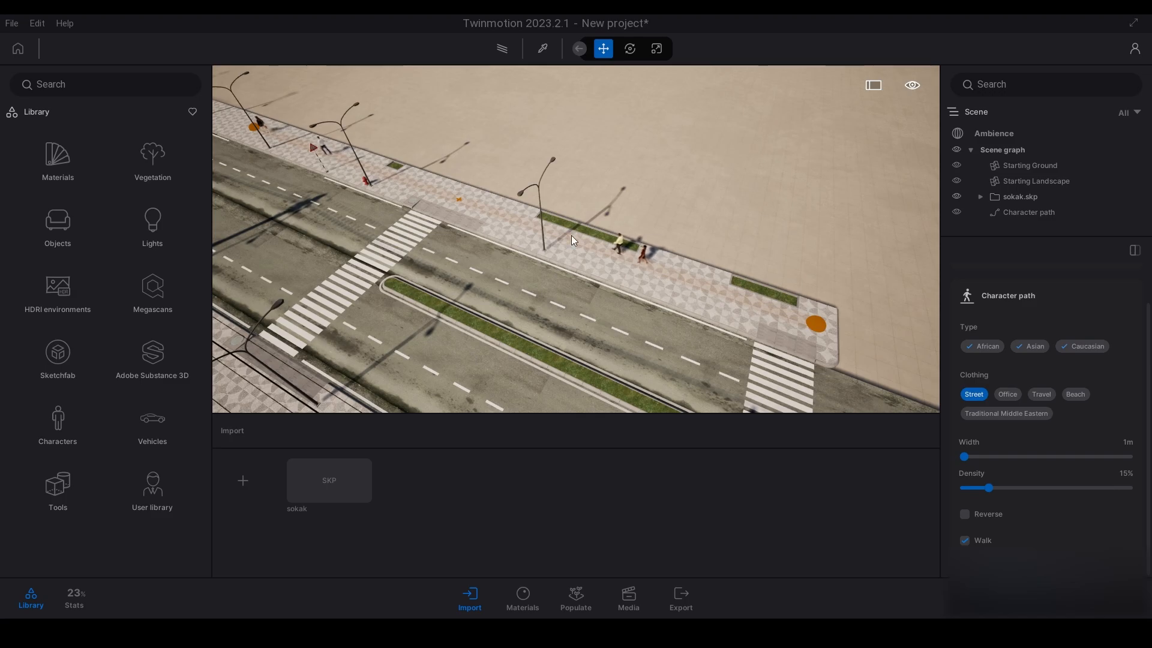
# Set the character path's width to 2 m, trying 1.5 m first.
pyautogui.moveTo(791, 304); pyautogui.dragTo(819, 367, button='right')
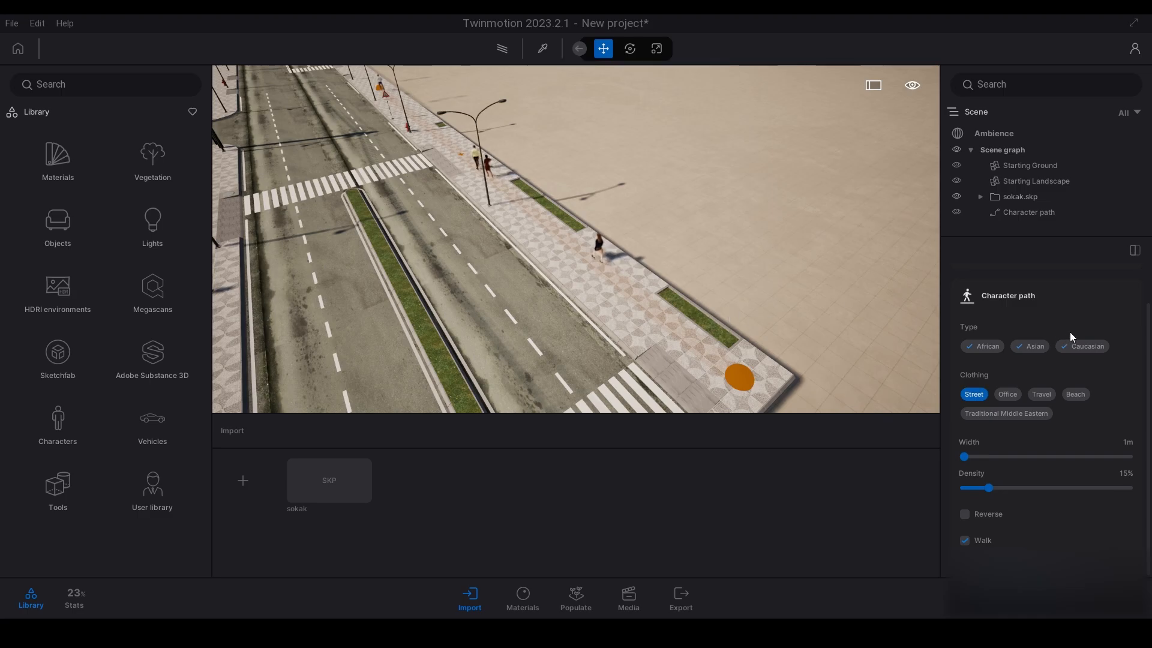
pyautogui.moveTo(1072, 337)
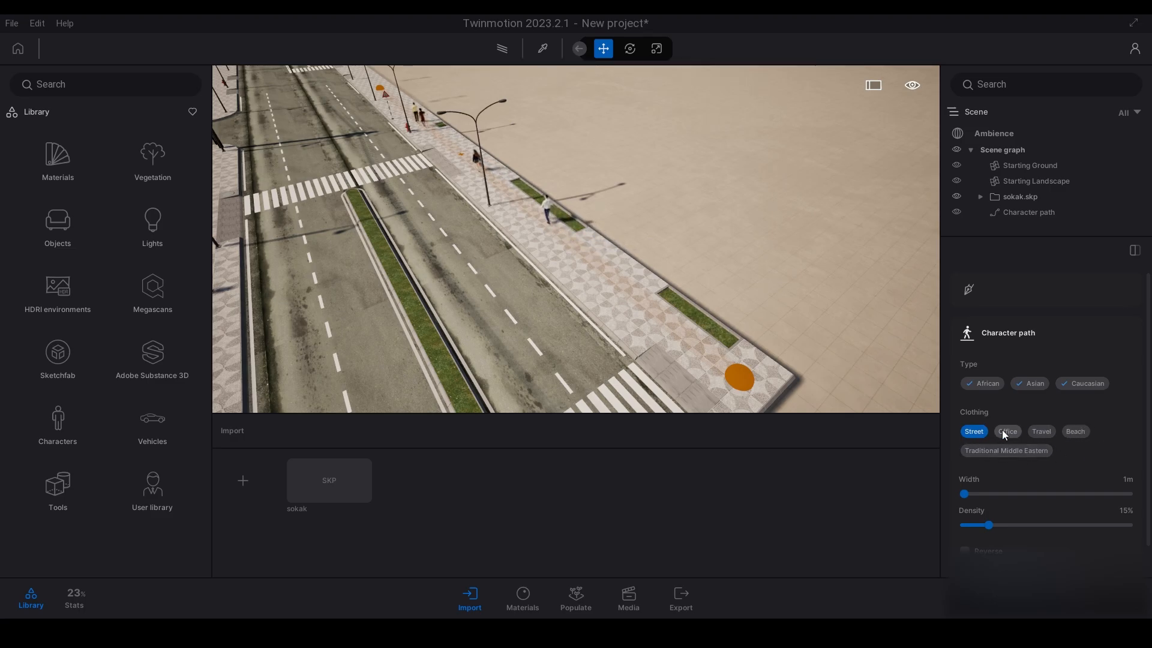
pyautogui.scroll(-1, 1011, 447)
pyautogui.scroll(-1, 1014, 462)
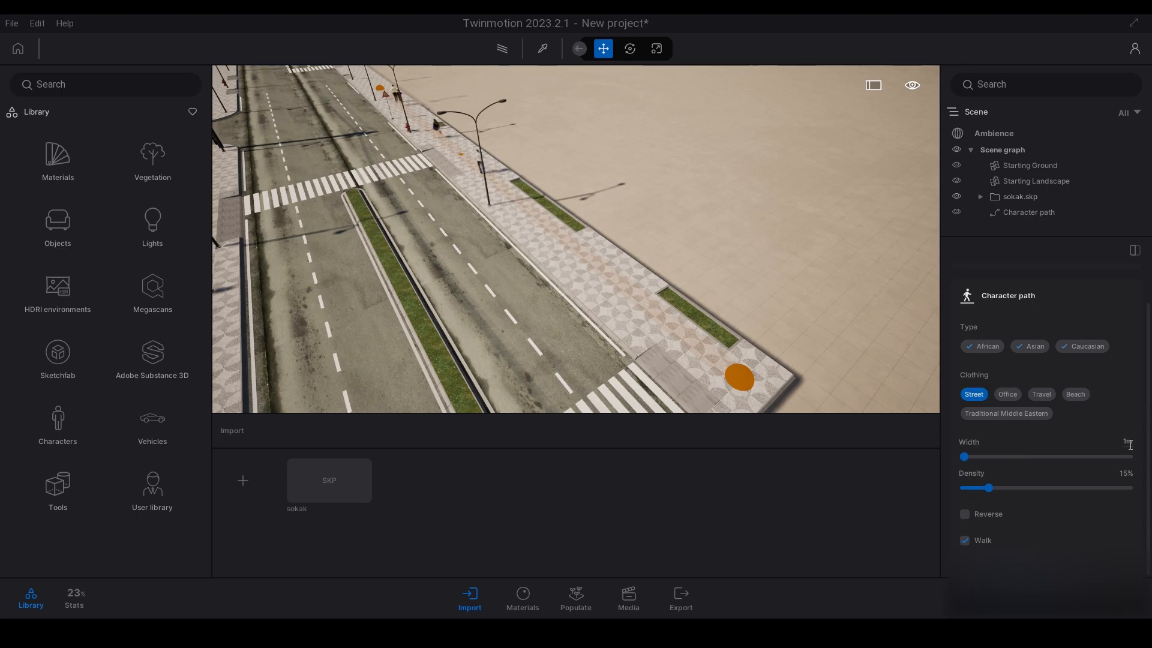
pyautogui.click(1129, 443)
pyautogui.write('1.5')
pyautogui.press('Return')
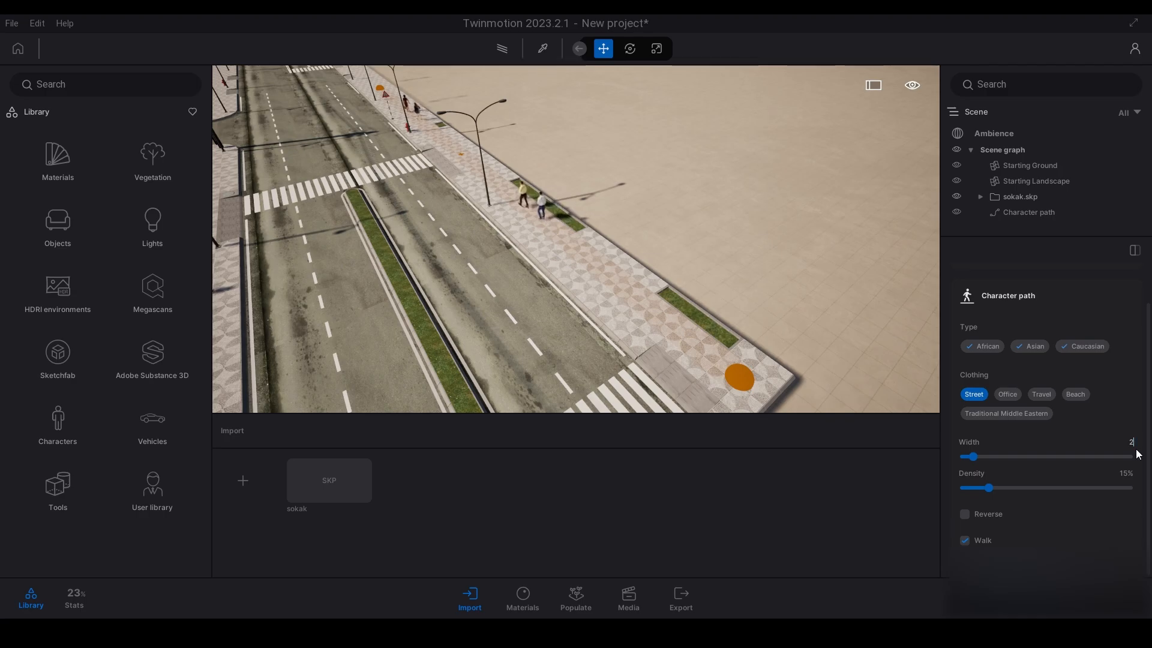
pyautogui.click(1128, 442)
pyautogui.write('2')
pyautogui.press('Return')
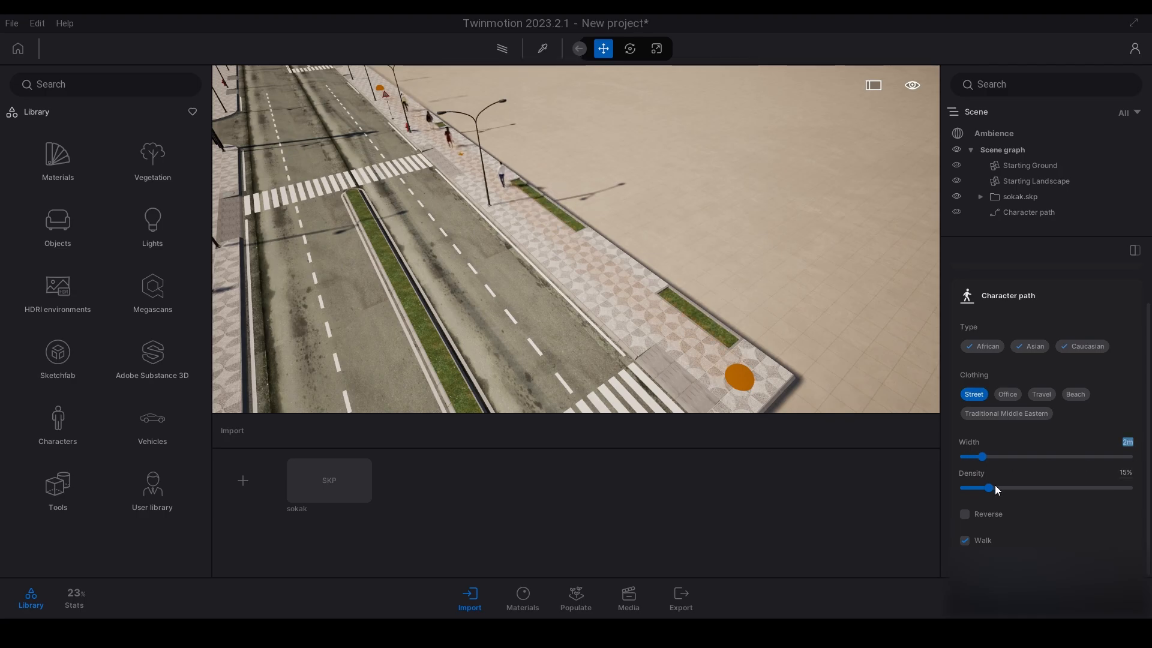
# Set the character path's density to 50%.
pyautogui.click(1124, 474)
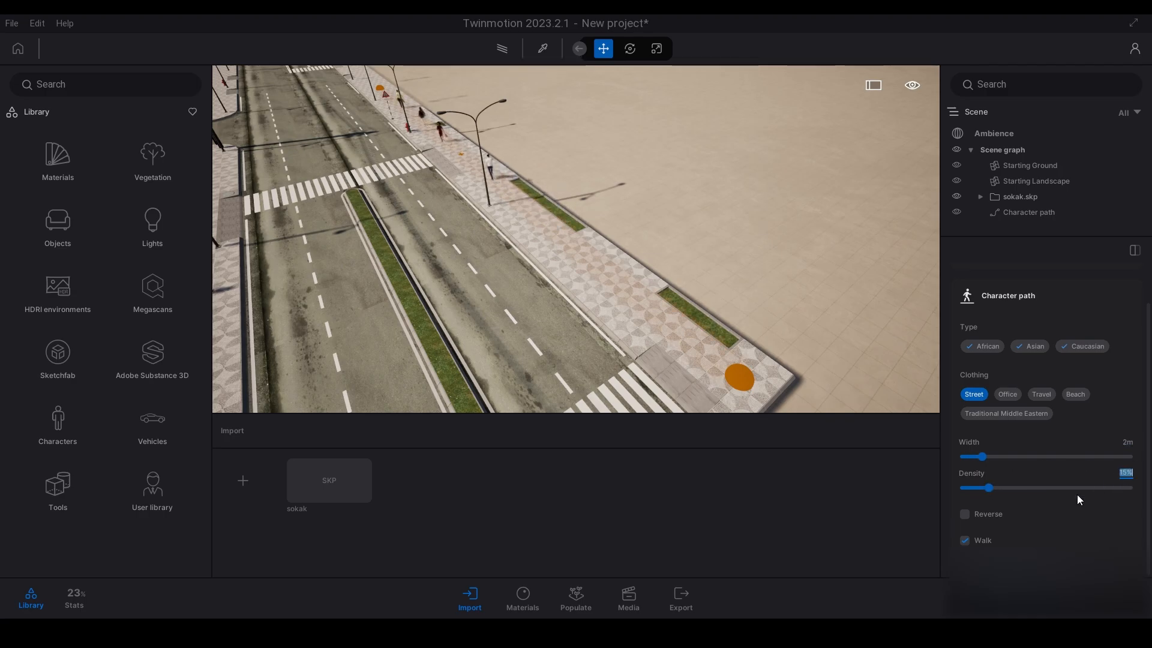
pyautogui.write('50')
pyautogui.press('Return')
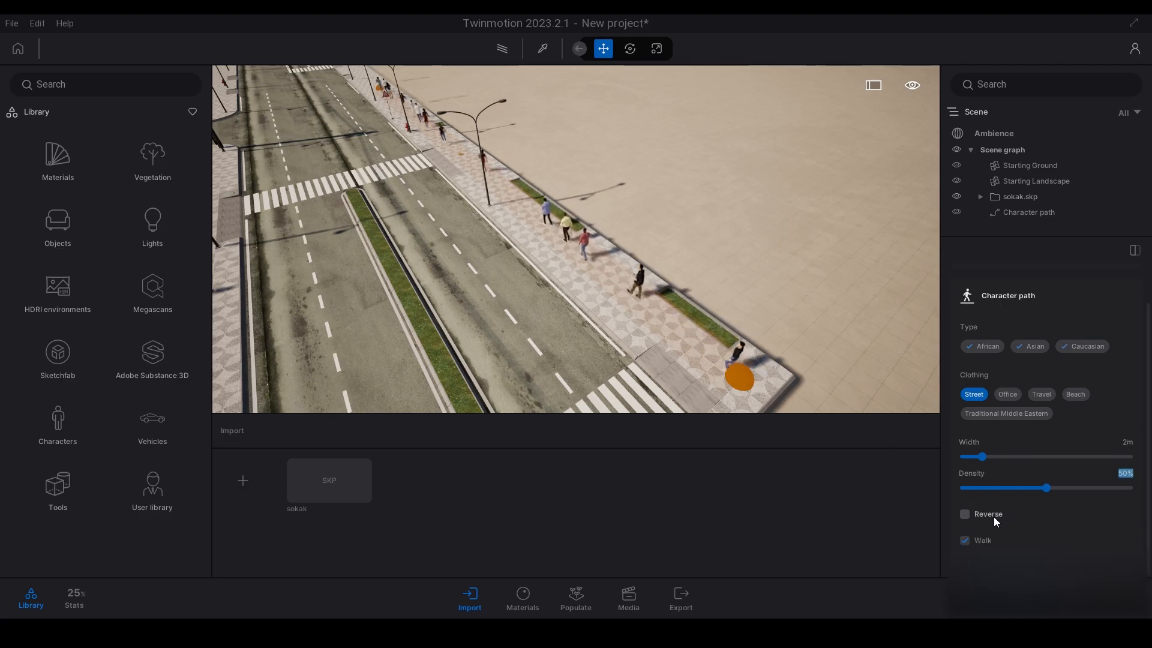
# Try the Reverse option on the character path, leaving it off.
pyautogui.click(966, 515)
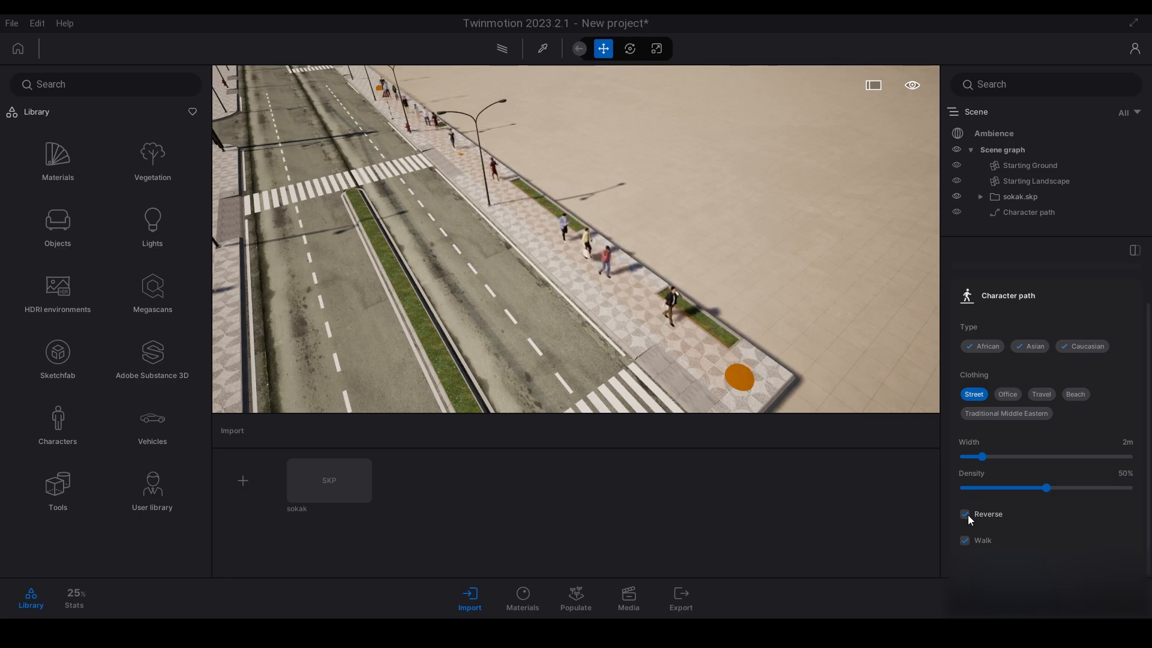
pyautogui.click(966, 515)
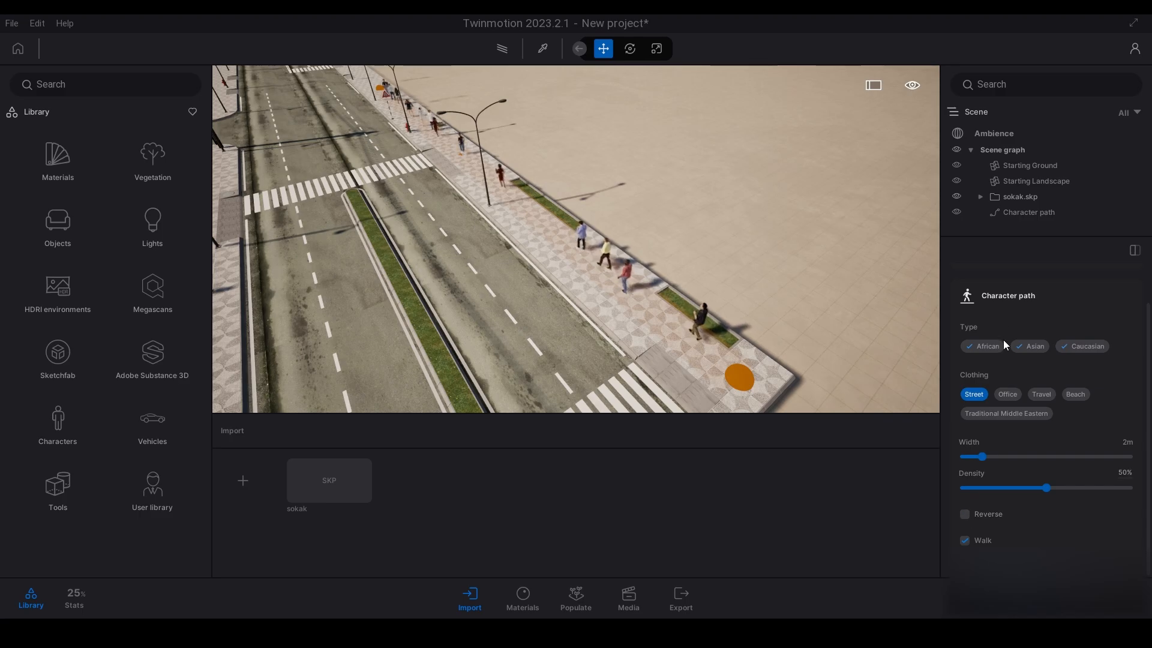
# Duplicate the character path as one instance spaced 1.24 m across the sidewalk, and reverse the duplicate's walking direction.
pyautogui.click(1020, 212)
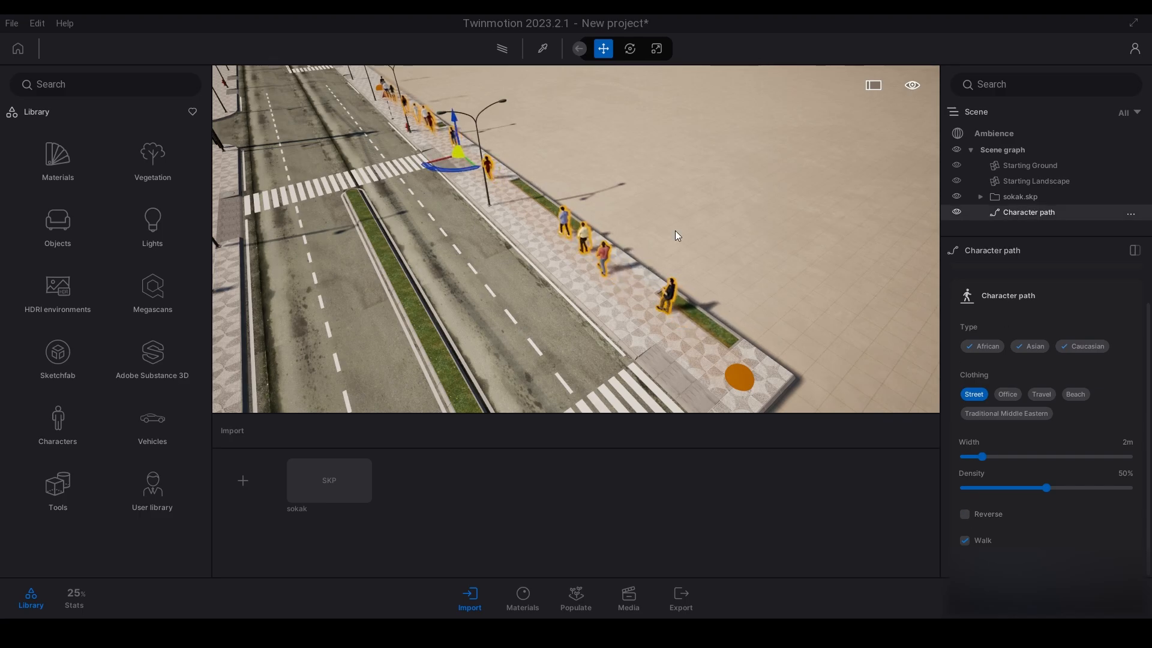
pyautogui.press('space')
pyautogui.moveTo(408, 172)
pyautogui.mouseDown()
pyautogui.moveTo(430, 169)
pyautogui.moveTo(402, 166)
pyautogui.mouseUp()
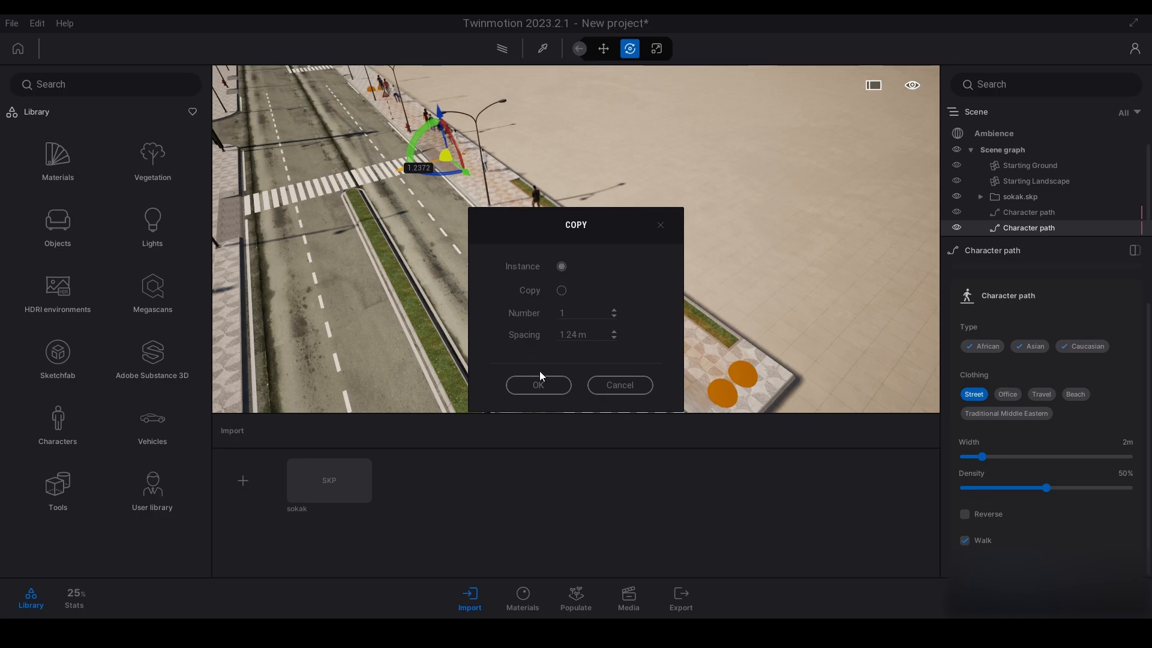
pyautogui.click(556, 387)
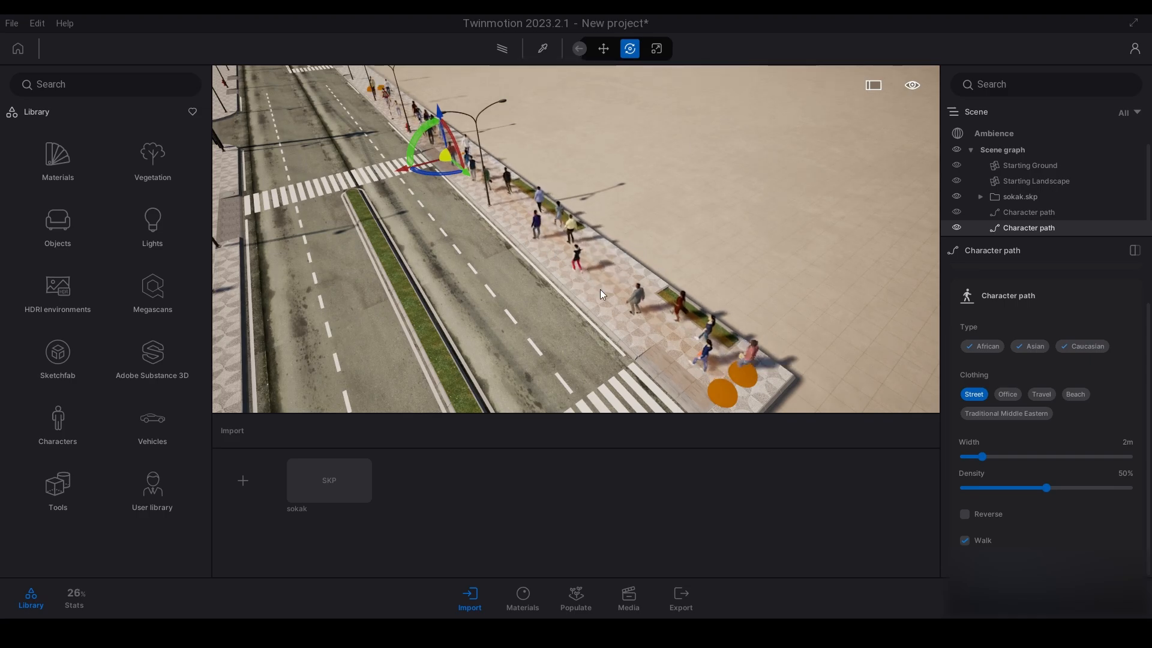
pyautogui.click(964, 514)
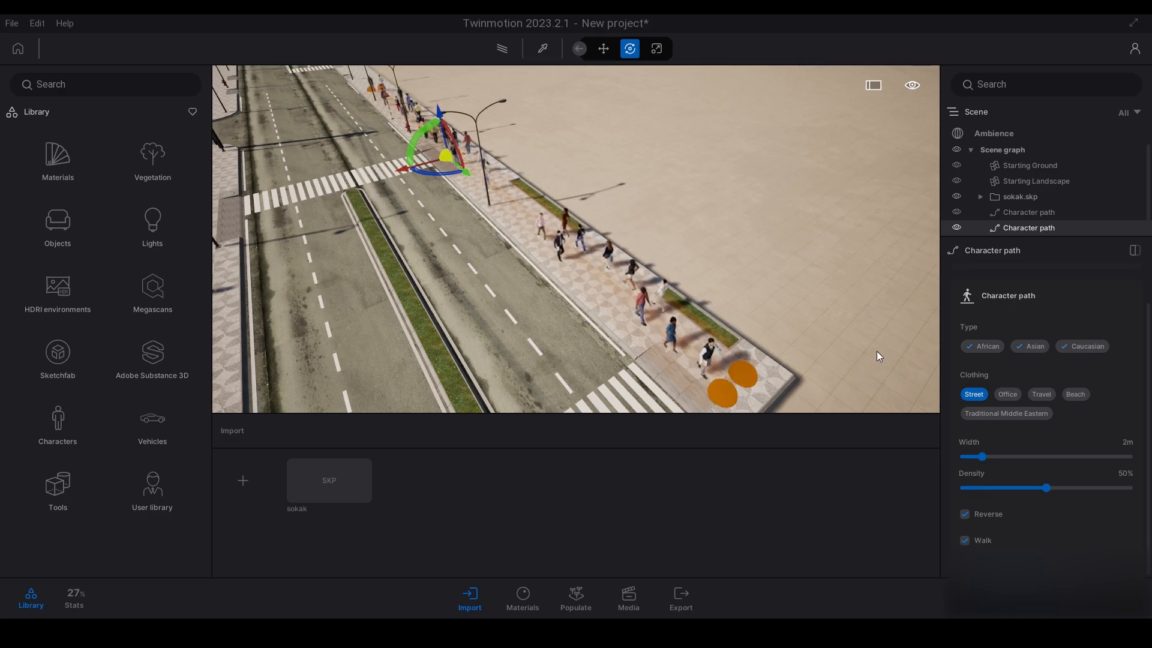
# Delete both character paths from the scene.
pyautogui.click(1017, 213)
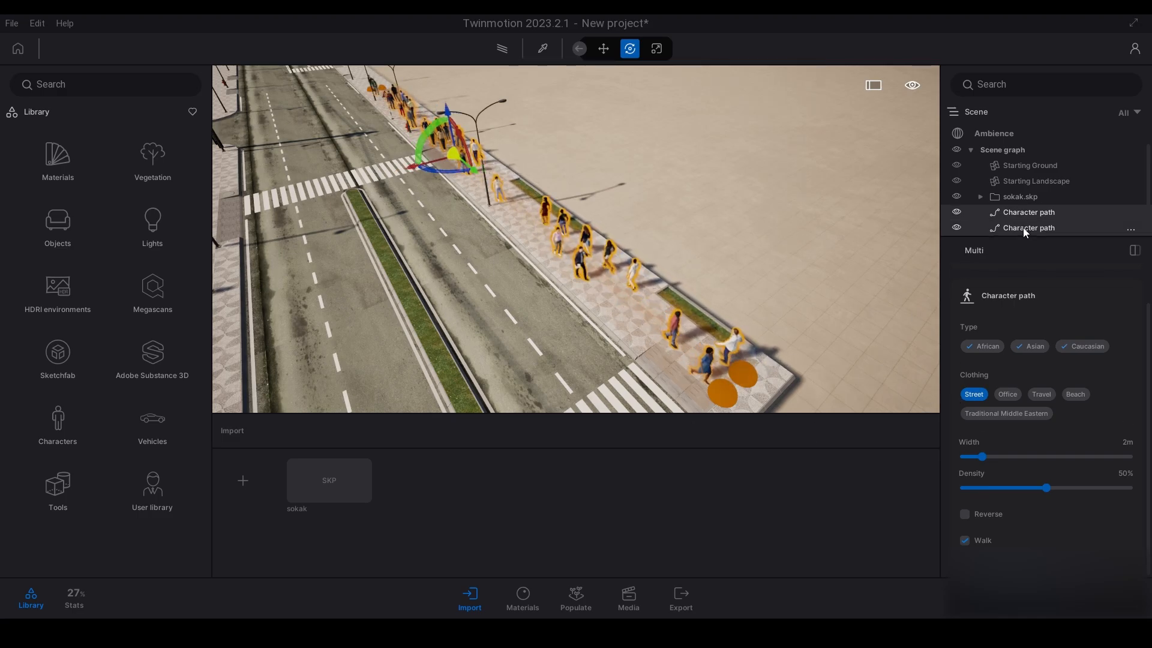
pyautogui.press('Delete')
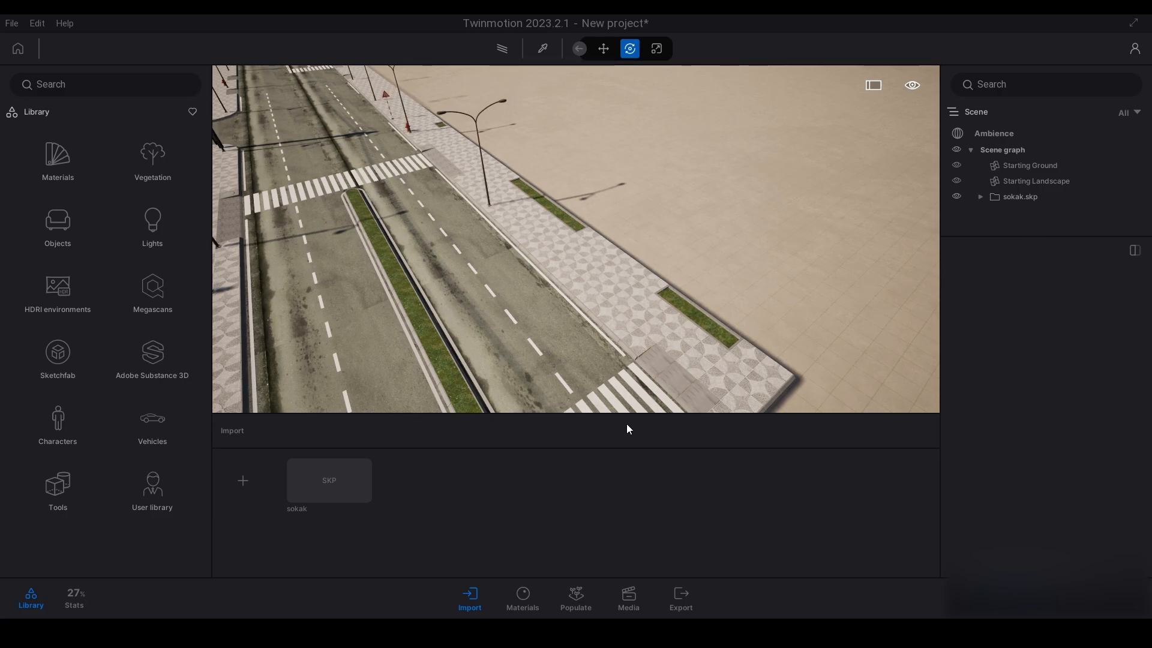
# Draw a character path from the sidewalk beside the planting strip, around to the crosswalk and over it to the opposite sidewalk.
pyautogui.press('Up')
pyautogui.press('Left')
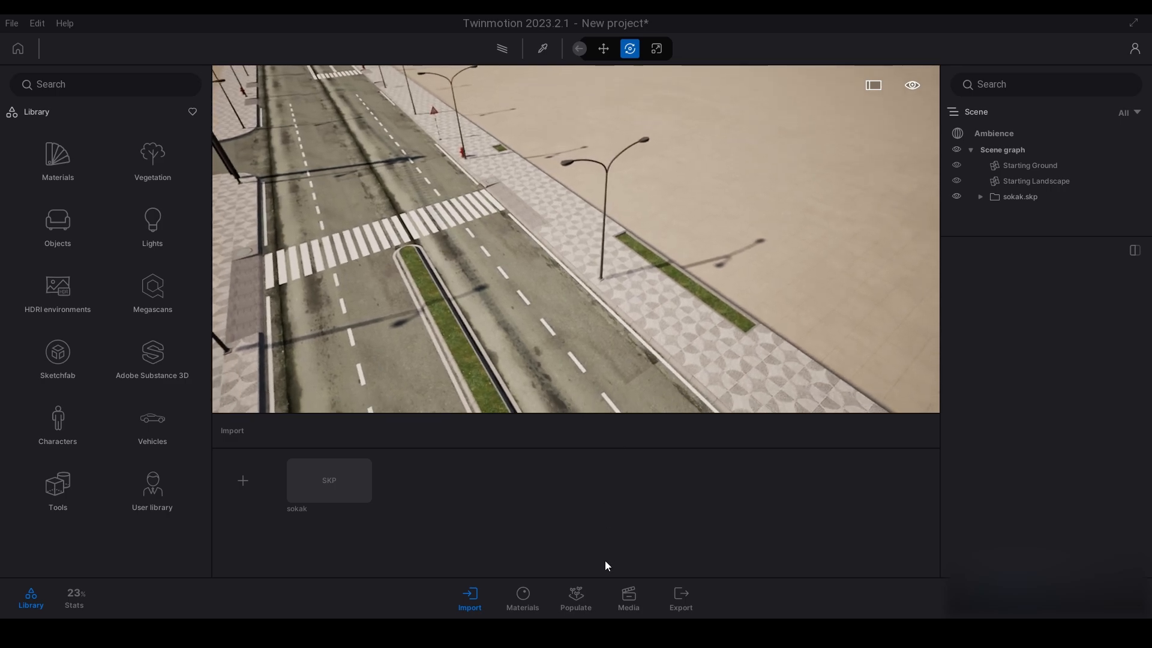
pyautogui.click(576, 595)
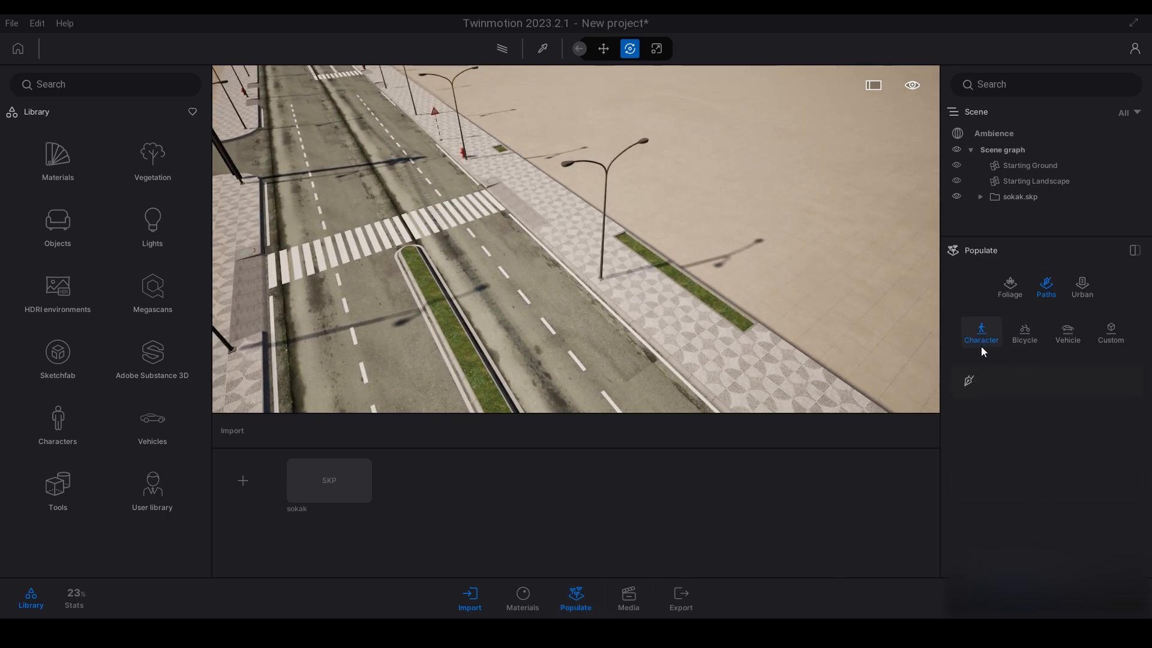
pyautogui.click(971, 381)
pyautogui.click(690, 347)
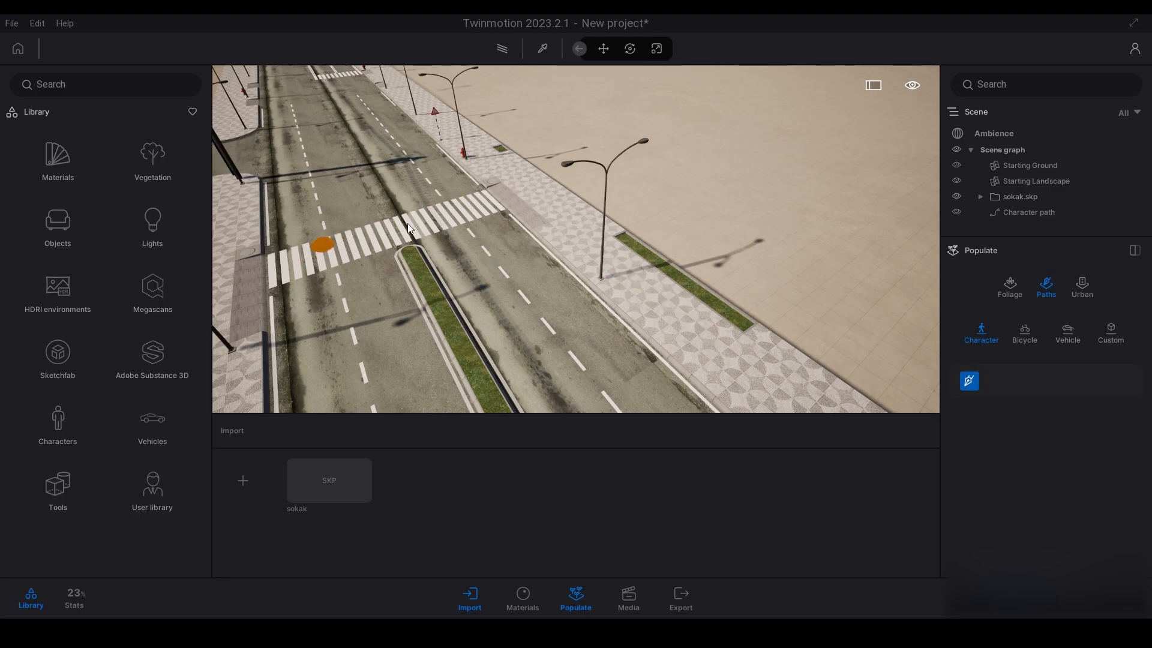
pyautogui.click(715, 336)
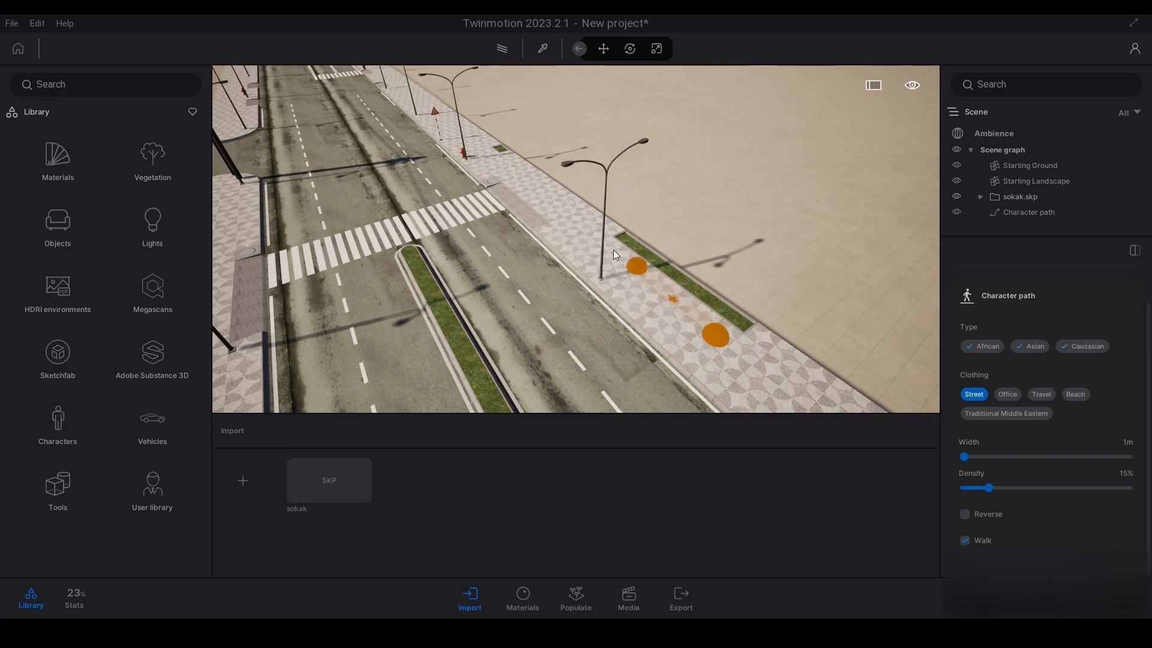
pyautogui.click(560, 211)
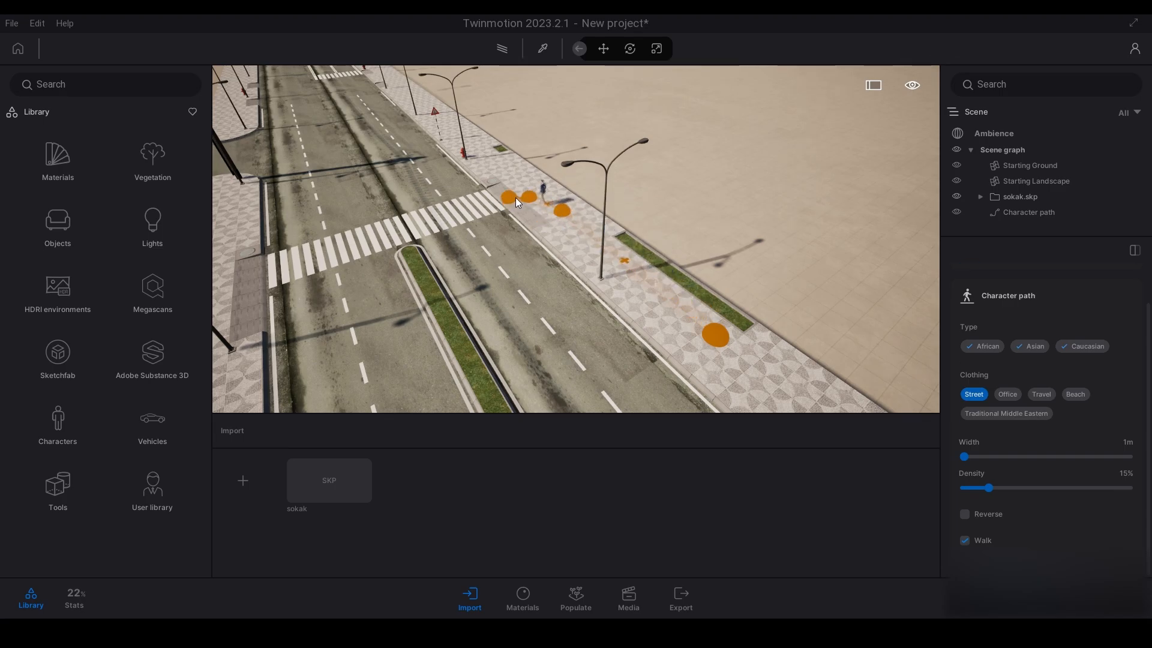
pyautogui.click(499, 196)
pyautogui.click(459, 210)
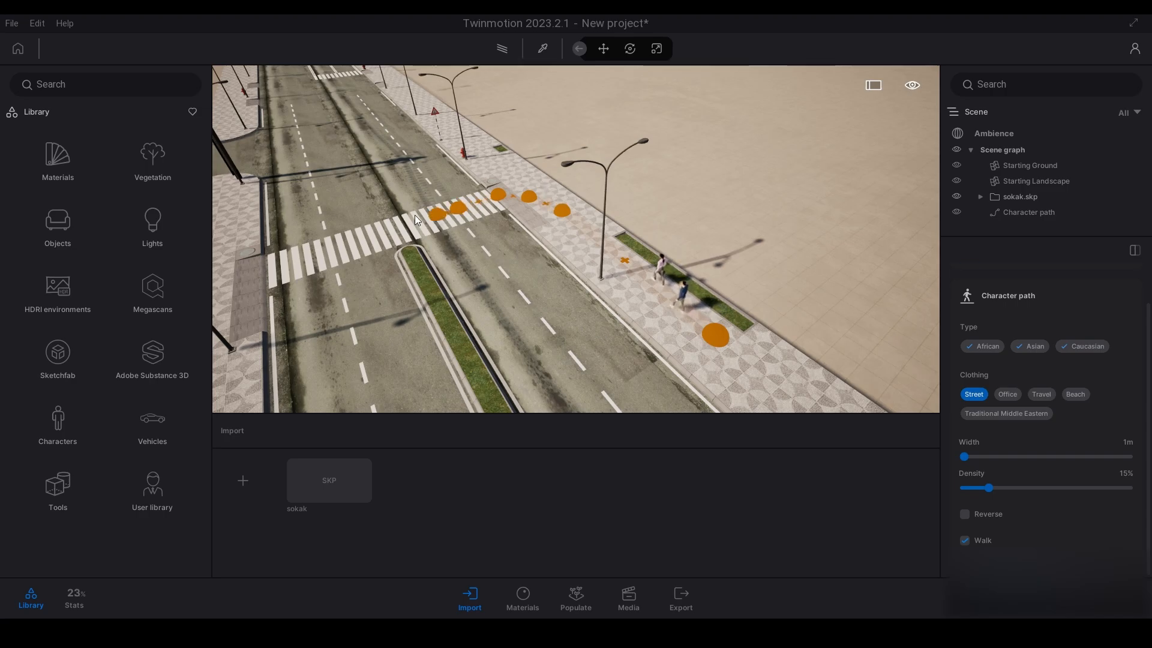
pyautogui.doubleClick(234, 282)
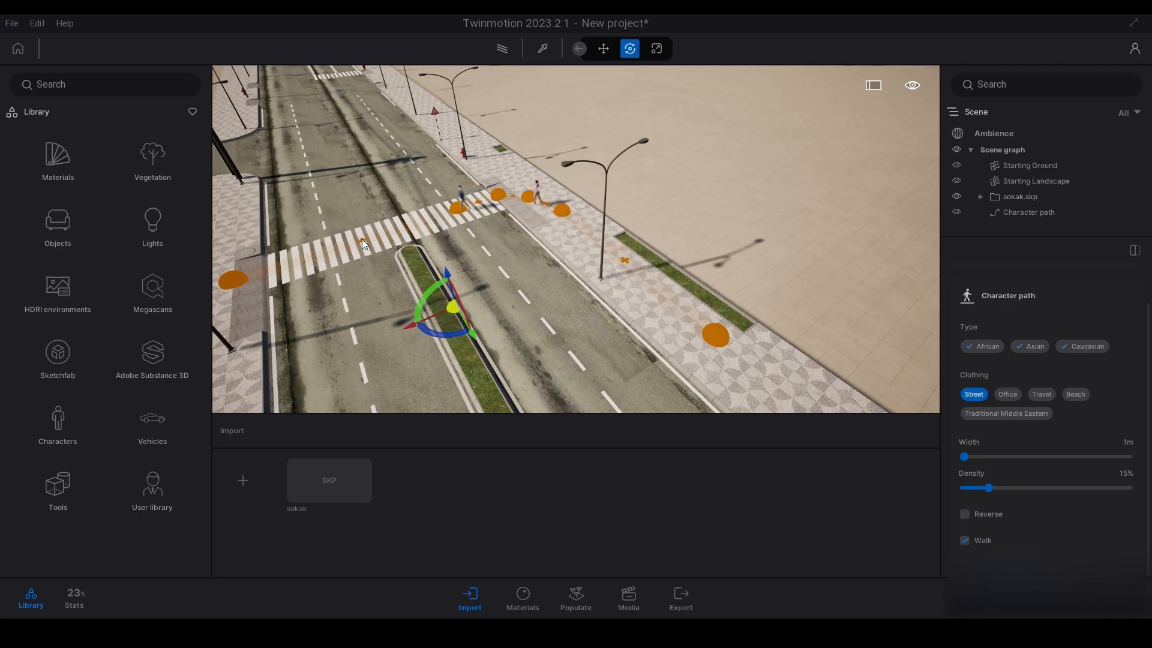
# Set the density of the character path over the crosswalk to 63%.
pyautogui.scroll(-1, 609, 280)
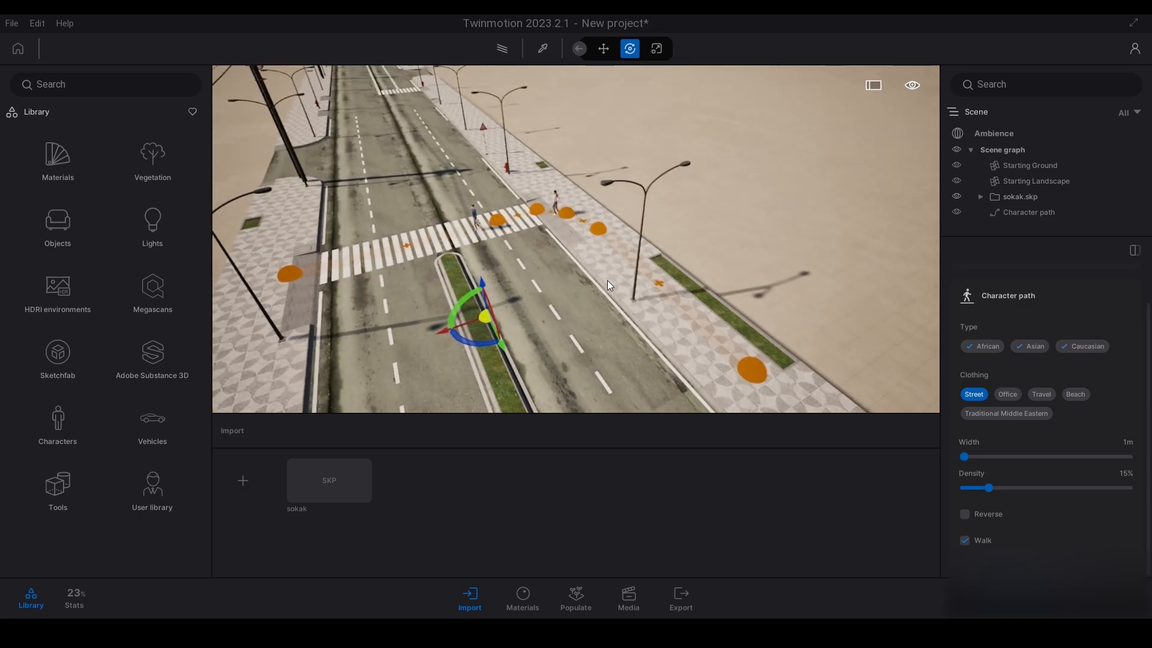
pyautogui.scroll(-1, 610, 276)
pyautogui.click(610, 271)
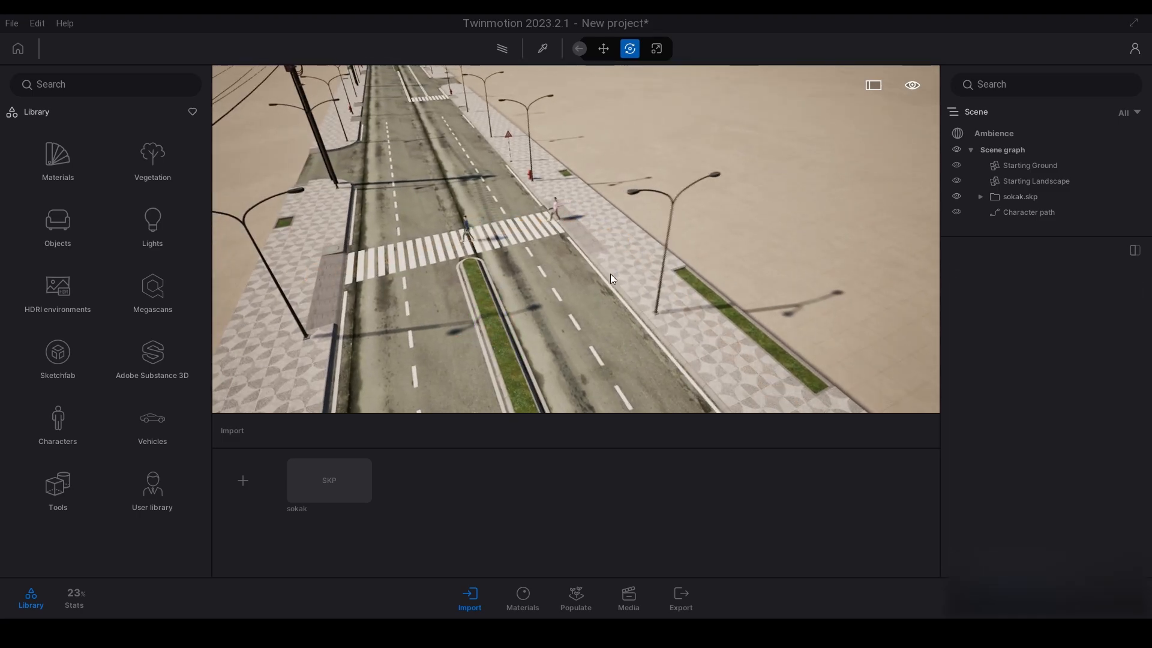
pyautogui.moveTo(610, 274)
pyautogui.mouseDown()
pyautogui.moveTo(528, 279)
pyautogui.moveTo(617, 261)
pyautogui.mouseUp()
pyautogui.click(619, 260)
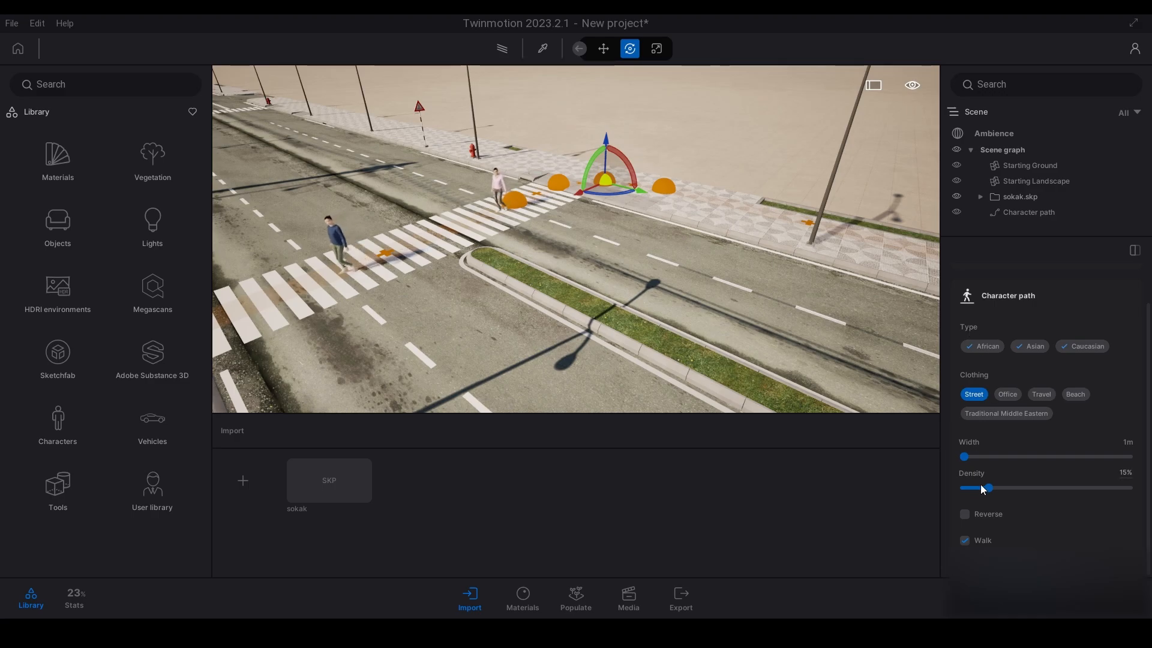
pyautogui.moveTo(996, 489); pyautogui.dragTo(1070, 495)
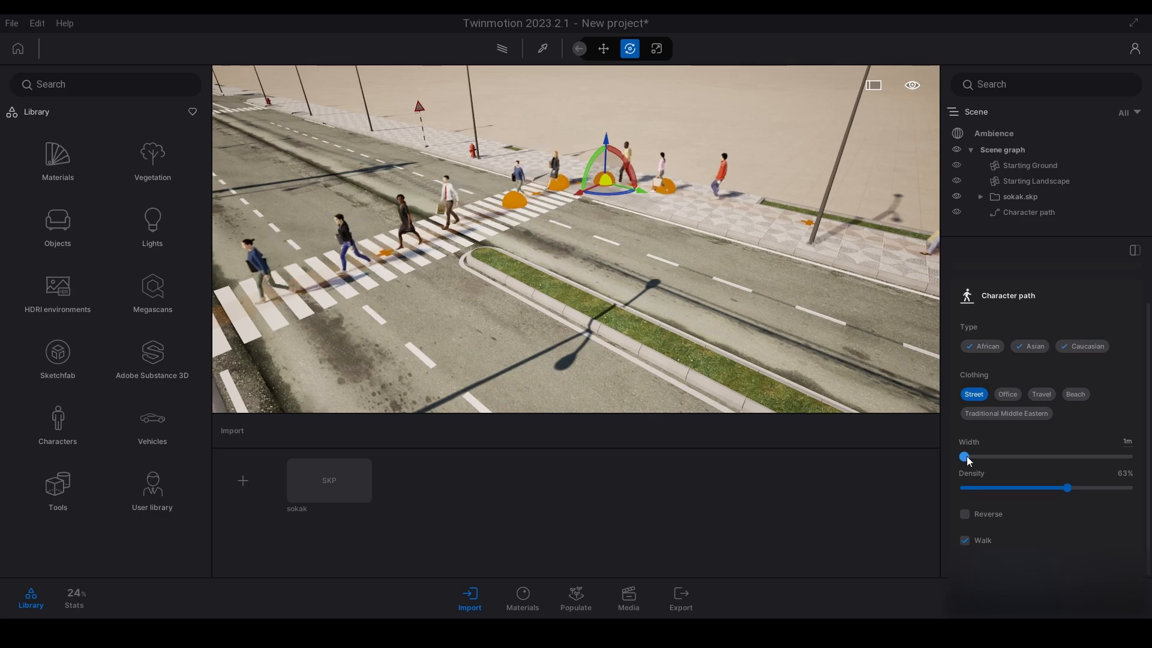
# Draw a bicycle path along the length of the sidewalk on the opposite side of the street.
pyautogui.moveTo(651, 345)
pyautogui.mouseDown()
pyautogui.moveTo(664, 282)
pyautogui.moveTo(675, 307)
pyautogui.moveTo(655, 339)
pyautogui.mouseUp()
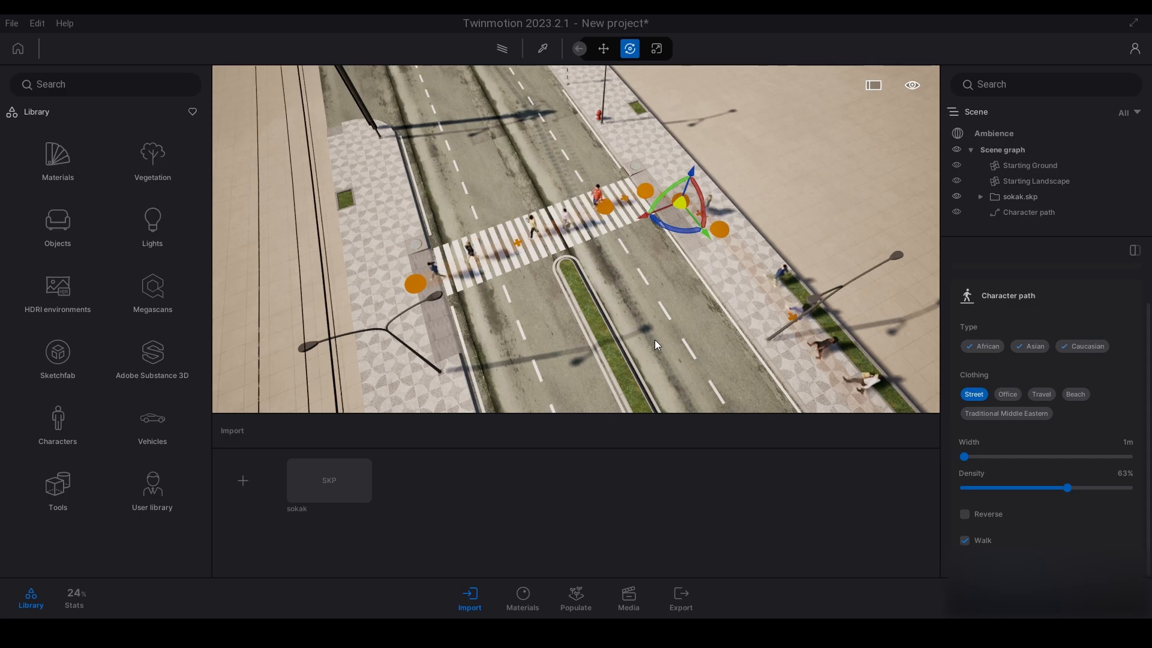
pyautogui.moveTo(613, 250); pyautogui.dragTo(727, 256)
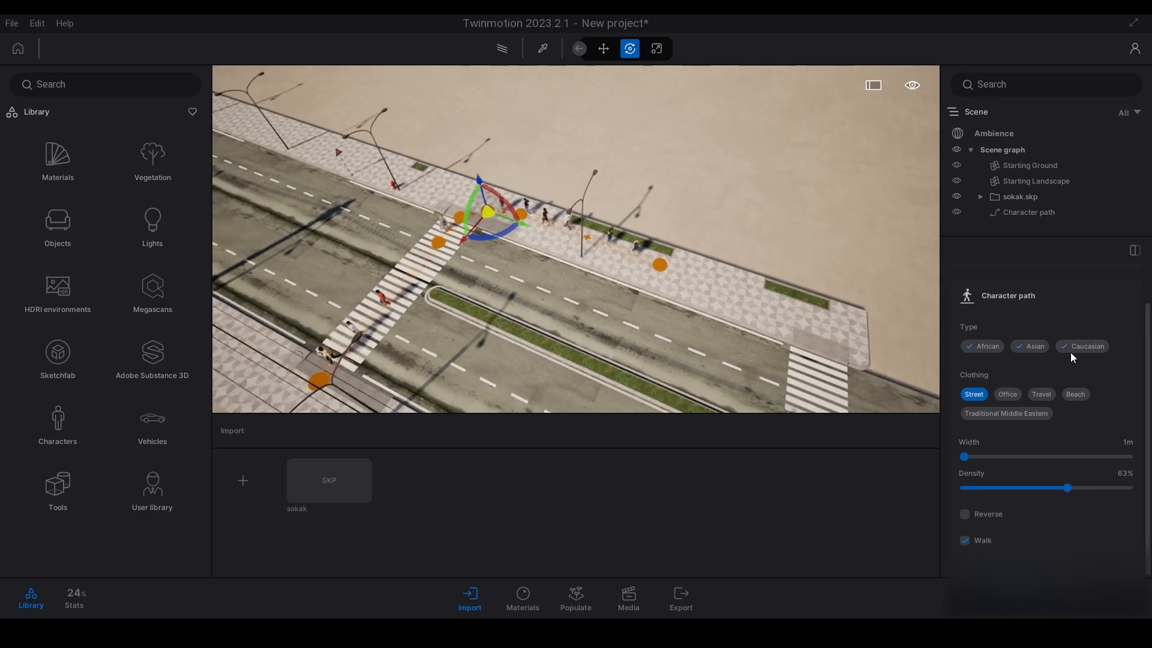
pyautogui.click(574, 611)
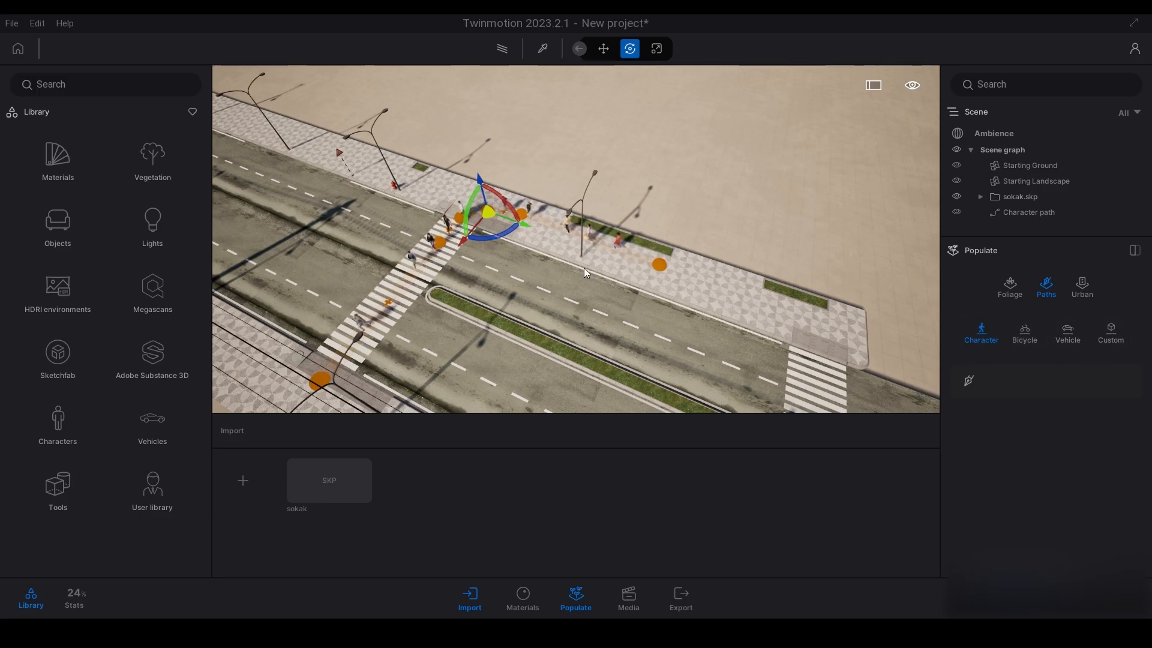
pyautogui.click(1025, 336)
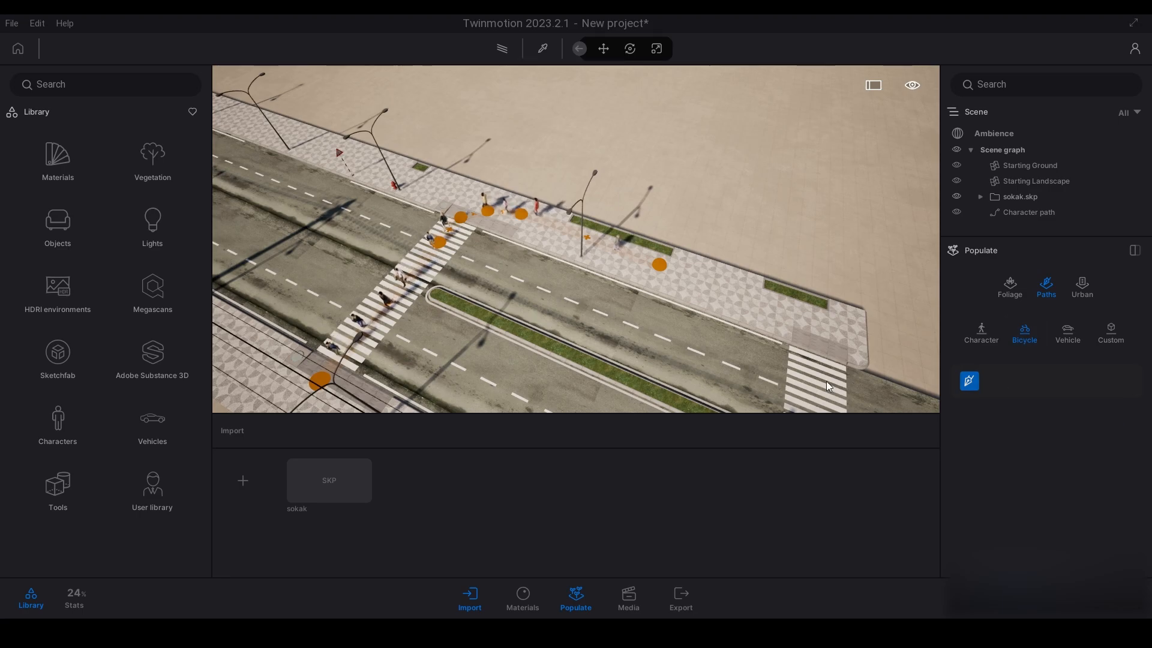
pyautogui.click(721, 348)
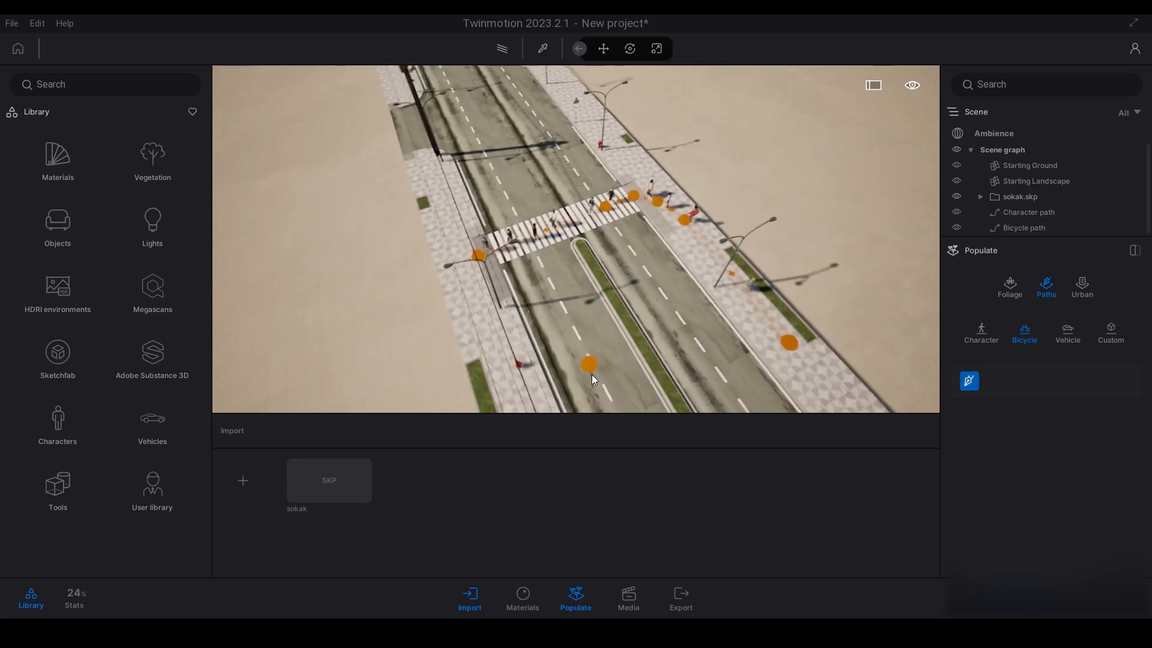
pyautogui.moveTo(591, 374); pyautogui.dragTo(506, 340, button='right')
pyautogui.doubleClick(496, 353)
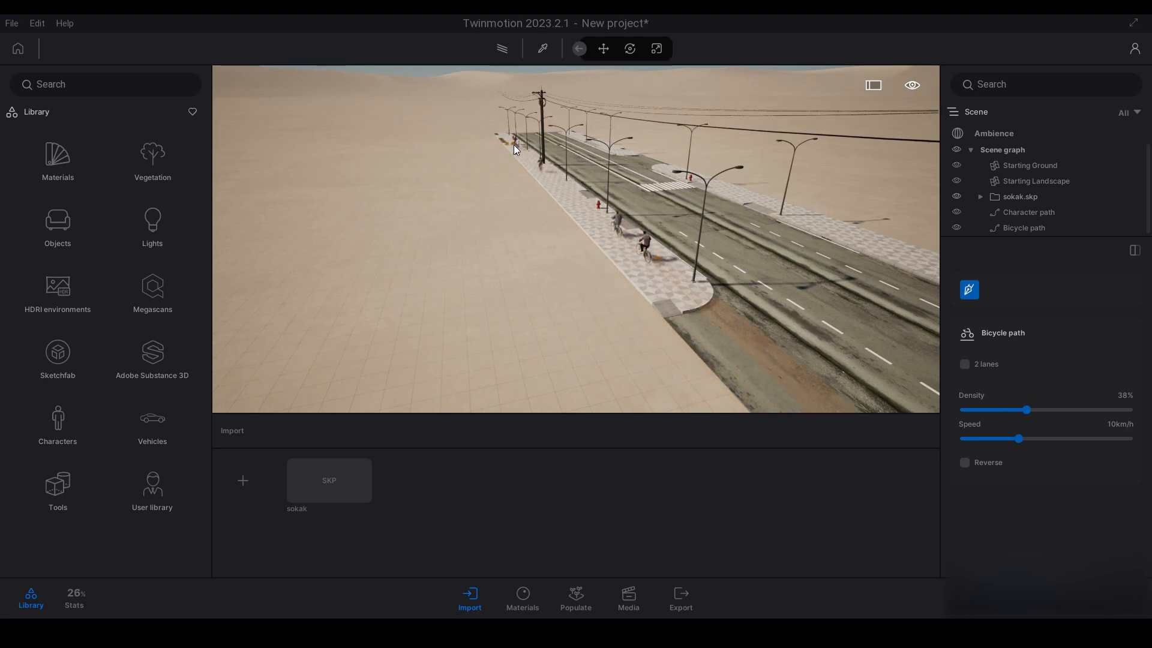
pyautogui.press('e')
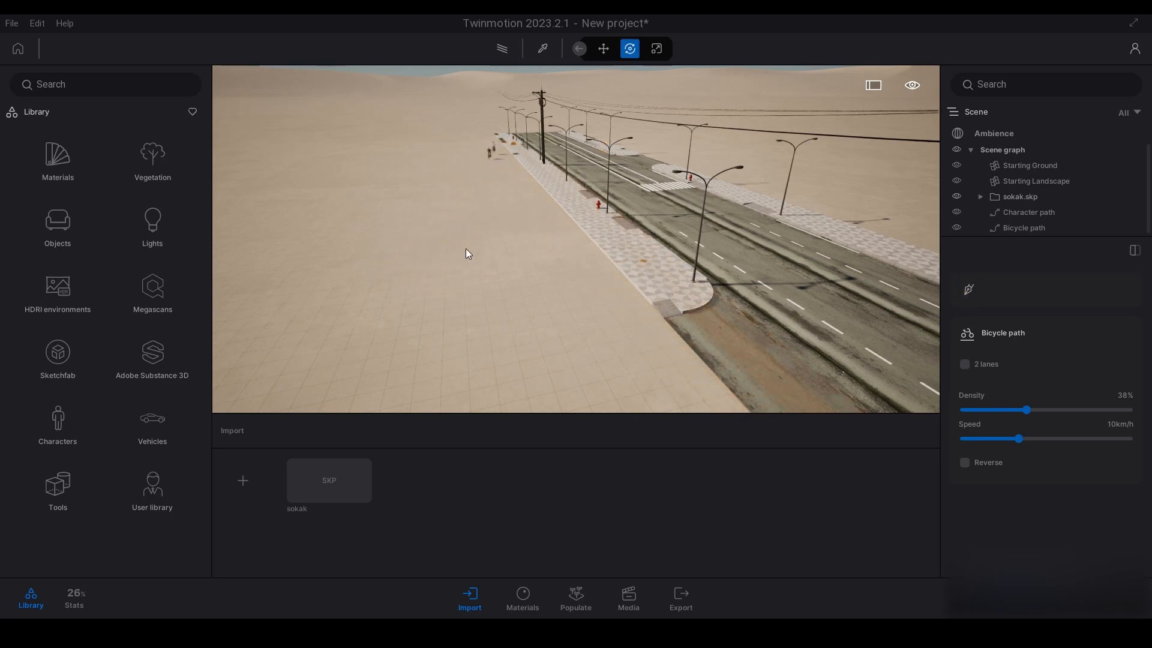
# Enable the 2 lanes option on the bicycle path.
pyautogui.moveTo(466, 249); pyautogui.dragTo(510, 222, button='right')
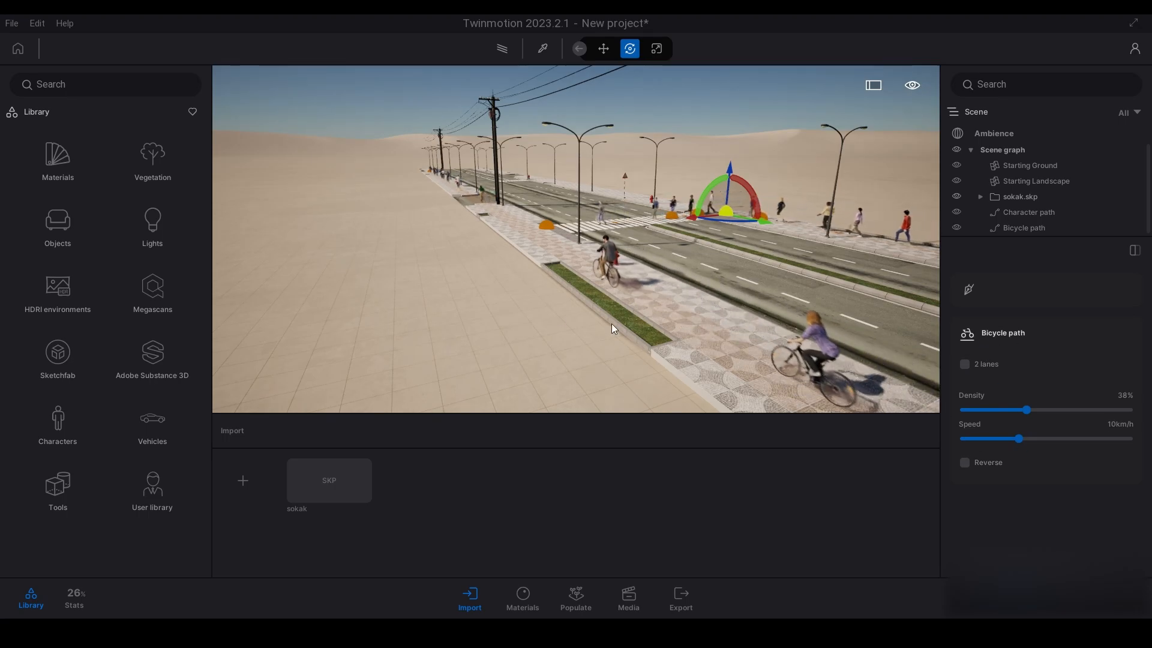
pyautogui.moveTo(611, 323); pyautogui.dragTo(954, 372, button='right')
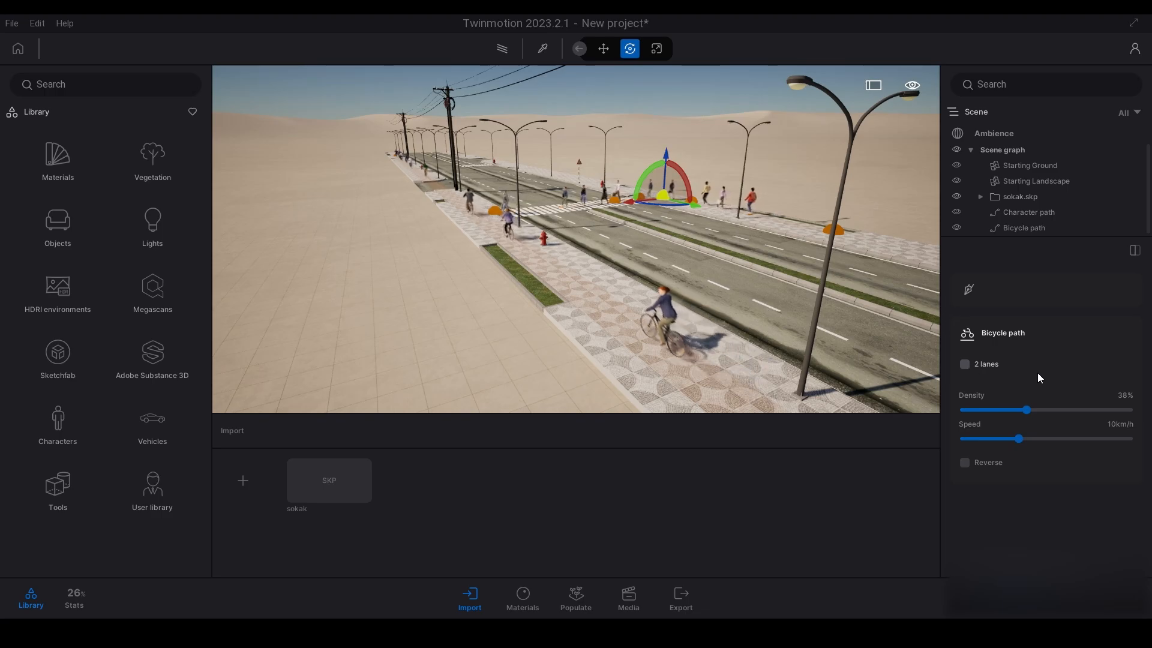
pyautogui.click(965, 365)
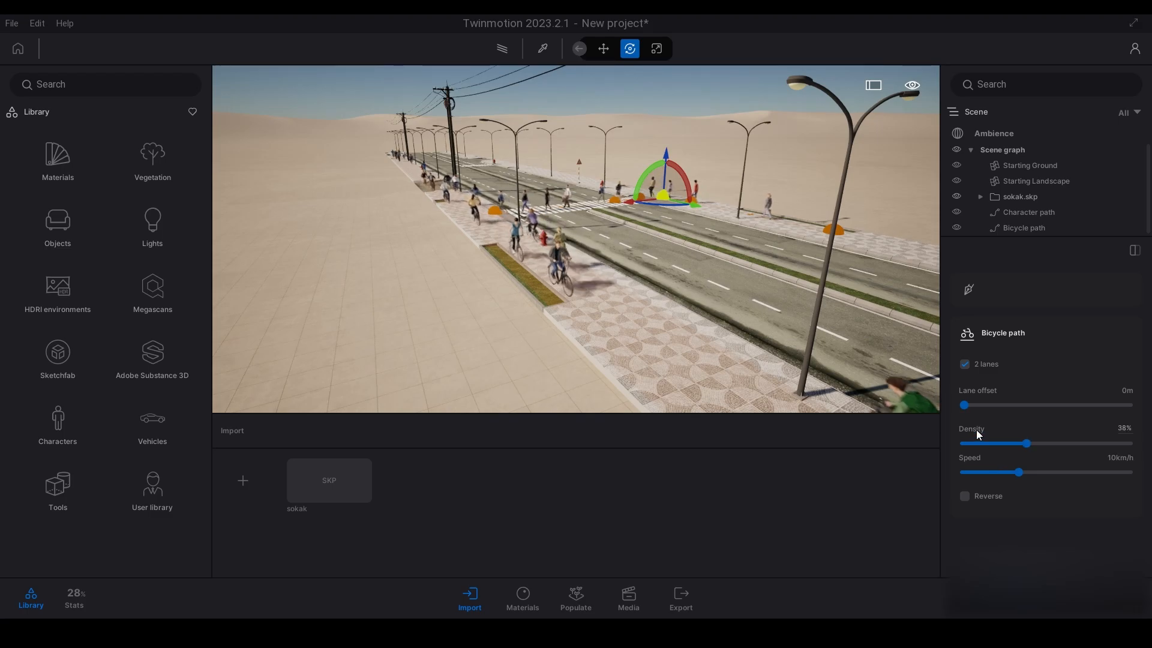
# Move the bicycle path sideways onto the middle of the road and set its lane offset to 3 m.
pyautogui.moveTo(900, 384); pyautogui.dragTo(602, 312, button='middle')
pyautogui.moveTo(569, 183); pyautogui.dragTo(600, 175)
pyautogui.click(1029, 224)
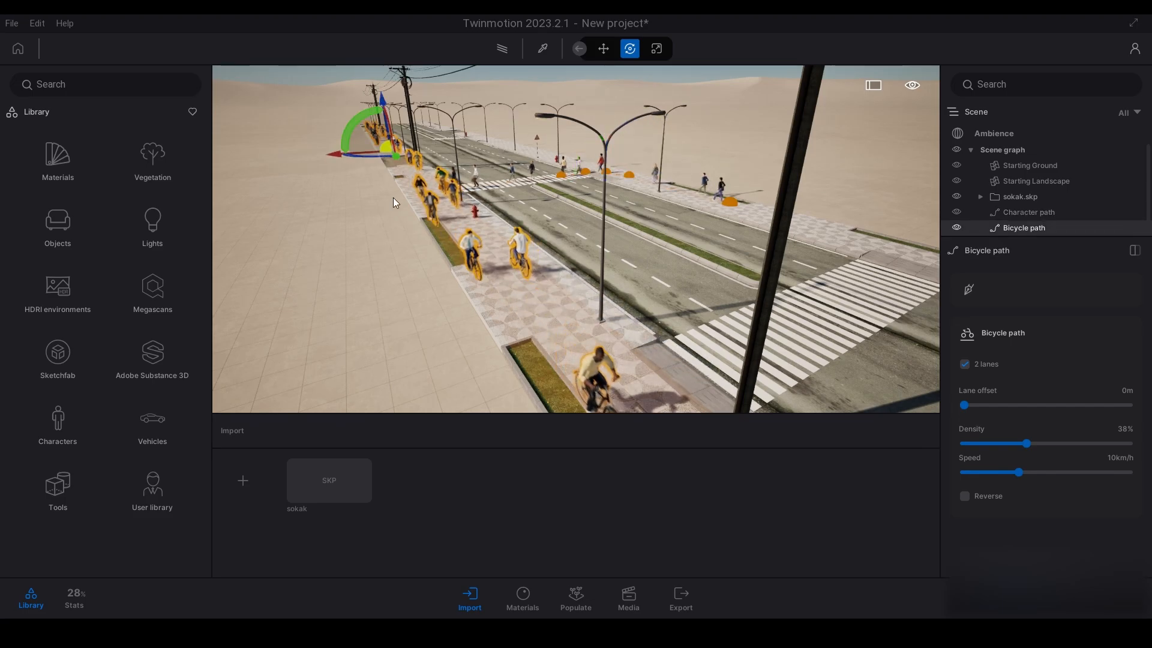
pyautogui.moveTo(335, 154); pyautogui.dragTo(406, 154)
pyautogui.moveTo(621, 211); pyautogui.dragTo(511, 190)
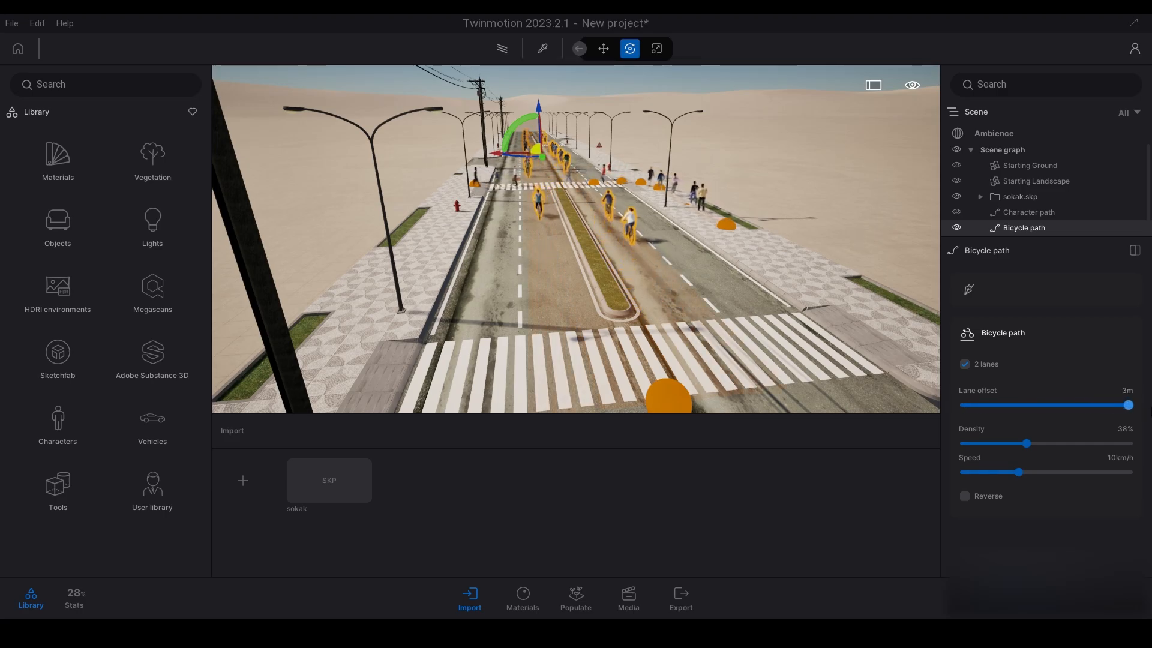
pyautogui.moveTo(612, 234)
pyautogui.mouseDown()
pyautogui.moveTo(612, 190)
pyautogui.moveTo(613, 264)
pyautogui.moveTo(618, 243)
pyautogui.mouseUp()
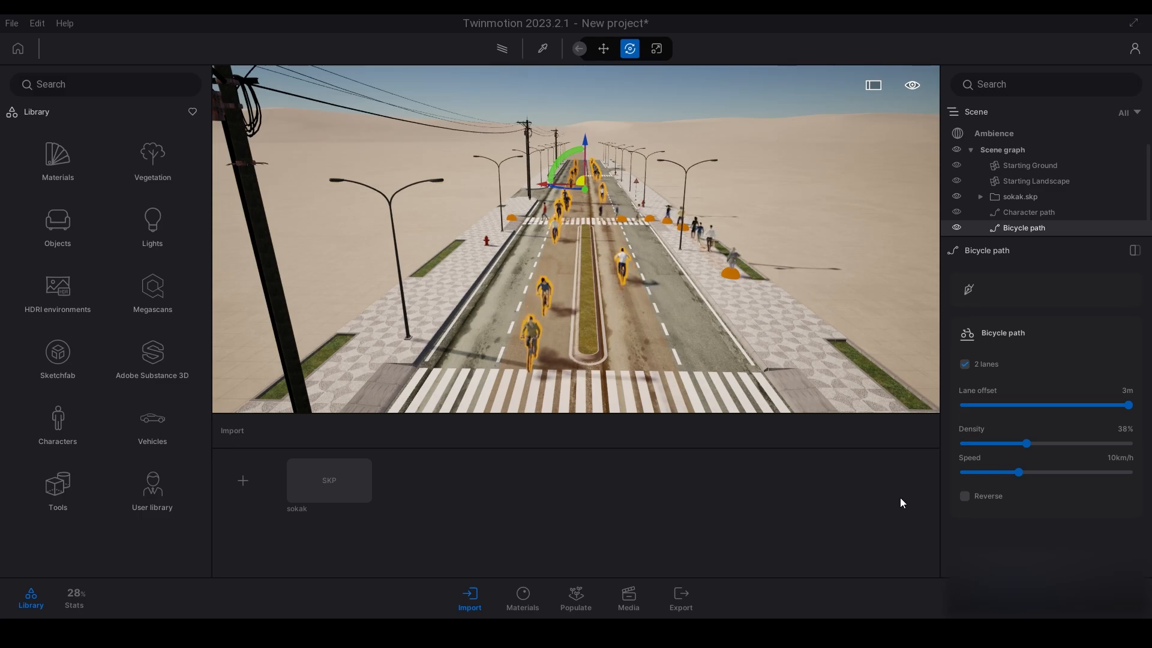
pyautogui.click(1128, 390)
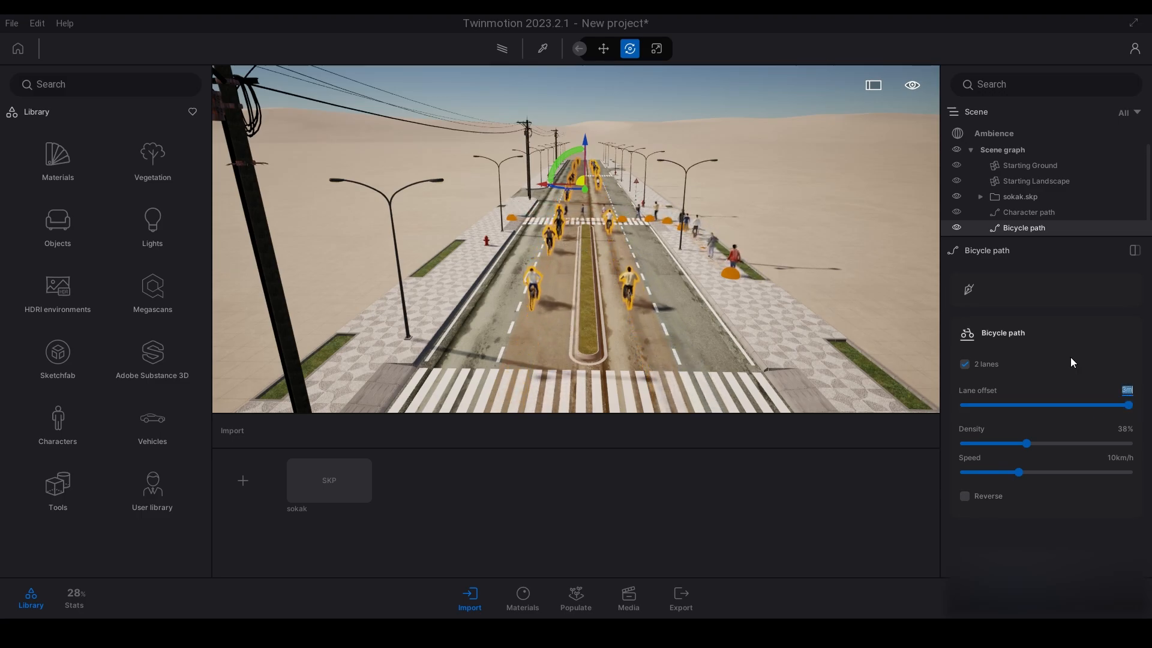
pyautogui.click(863, 315)
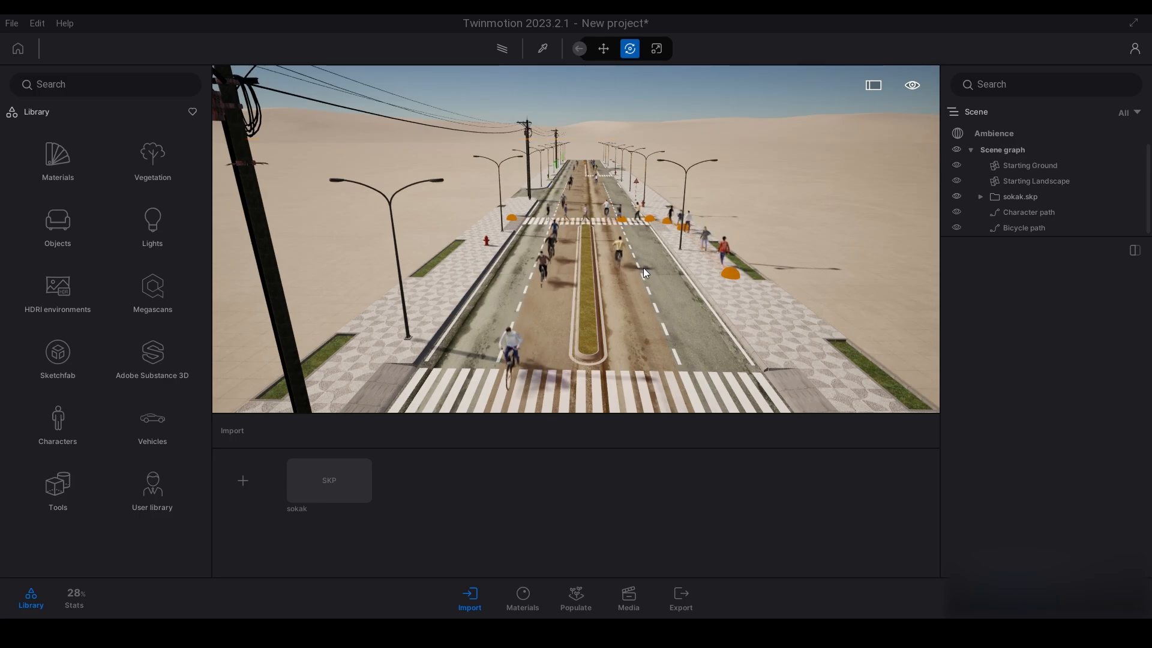
# Set the bicycle path's speed to 25 km/h.
pyautogui.moveTo(644, 268)
pyautogui.mouseDown()
pyautogui.moveTo(643, 282)
pyautogui.moveTo(631, 281)
pyautogui.mouseUp()
pyautogui.click(1028, 228)
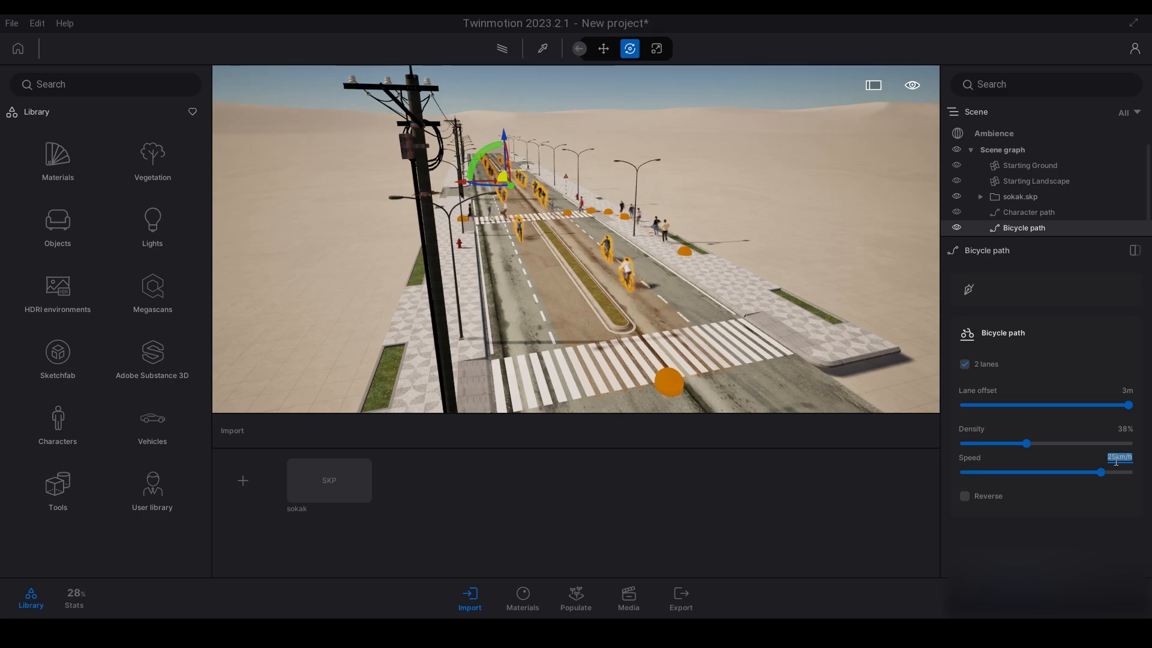
# Delete the existing bicycle path and character path from the scene graph.
pyautogui.click(1028, 227)
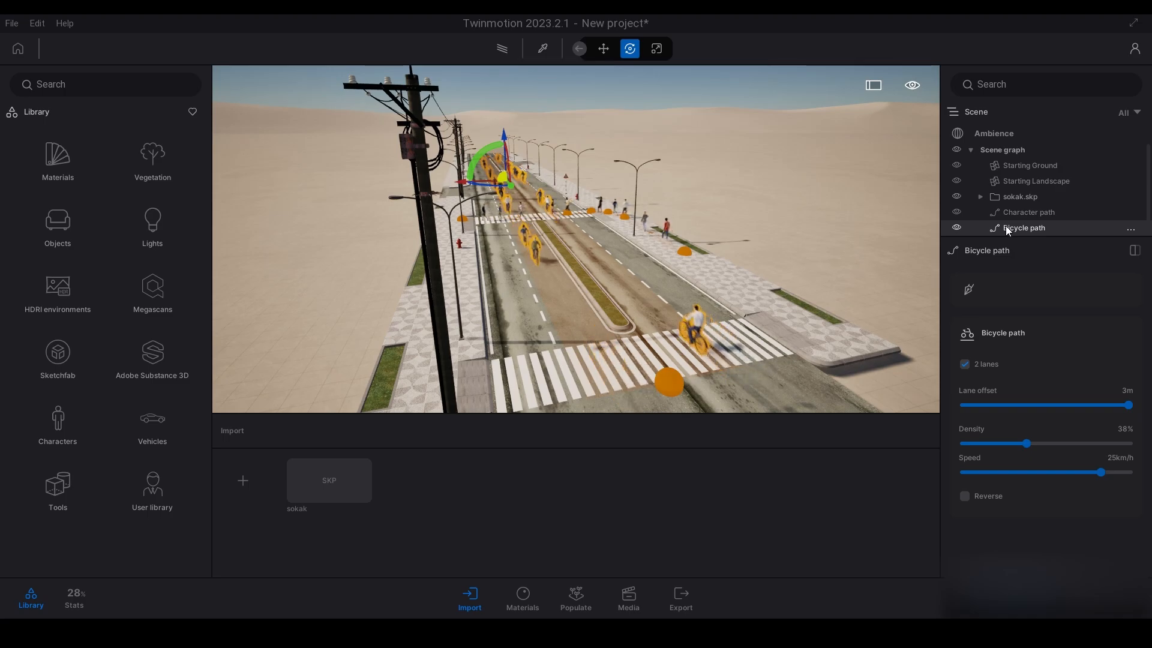
pyautogui.press('Delete')
pyautogui.click(1012, 211)
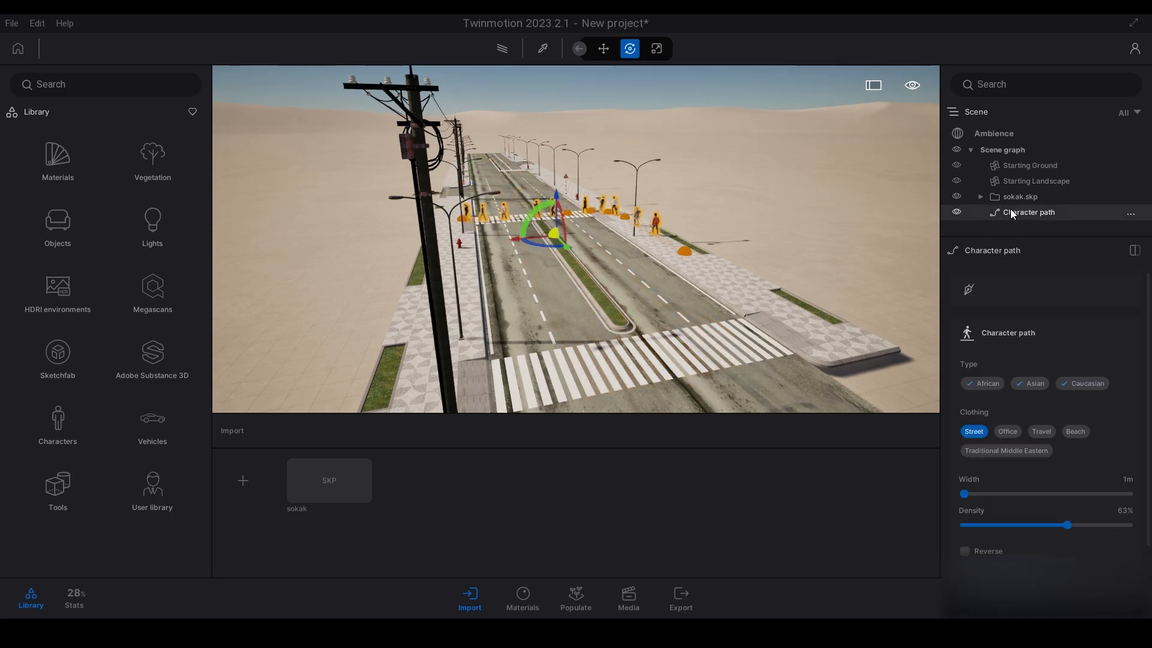
pyautogui.press('Delete')
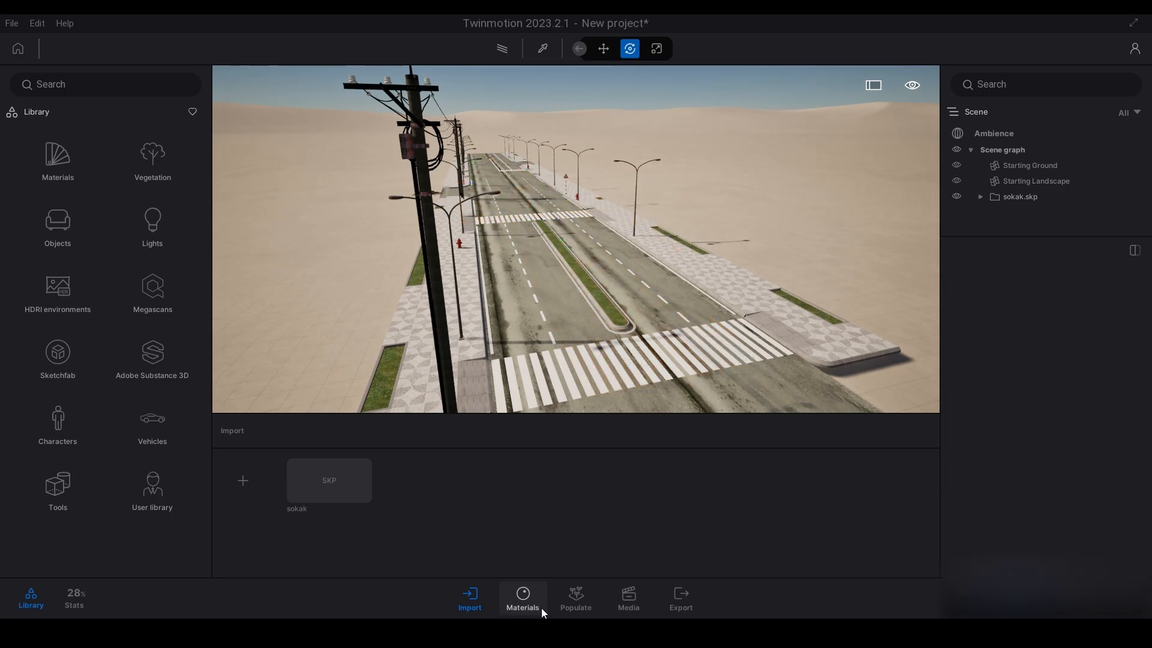
# Draw a vehicle path along the full length of the road's right-hand carriageway.
pyautogui.click(574, 599)
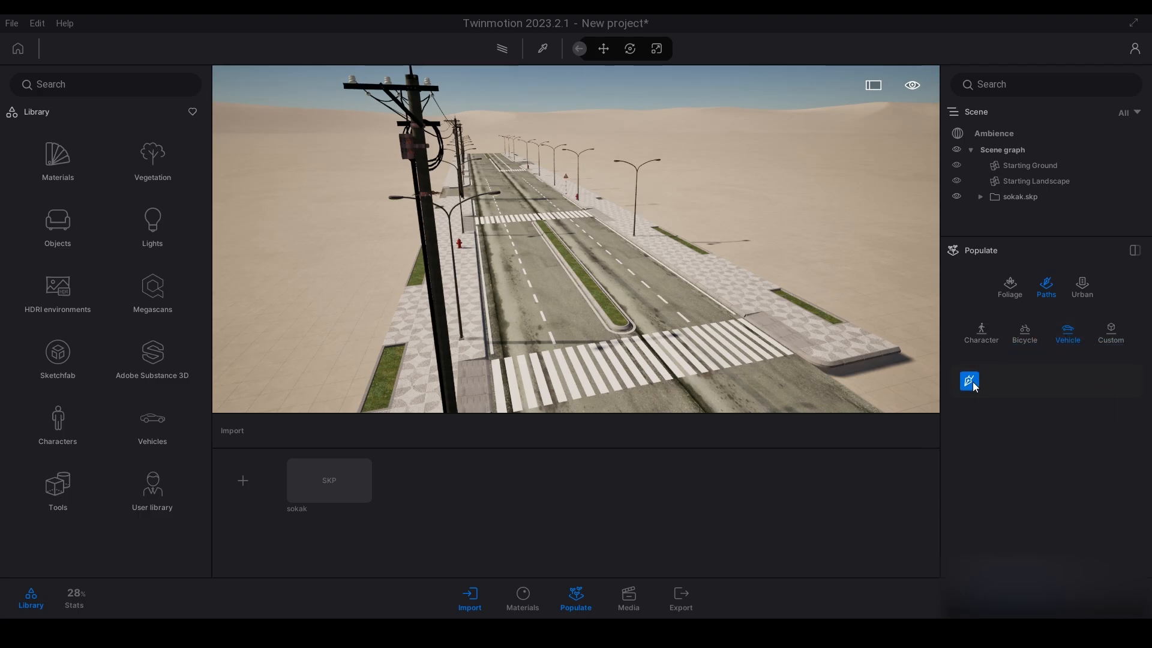
pyautogui.scroll(10, 712, 398)
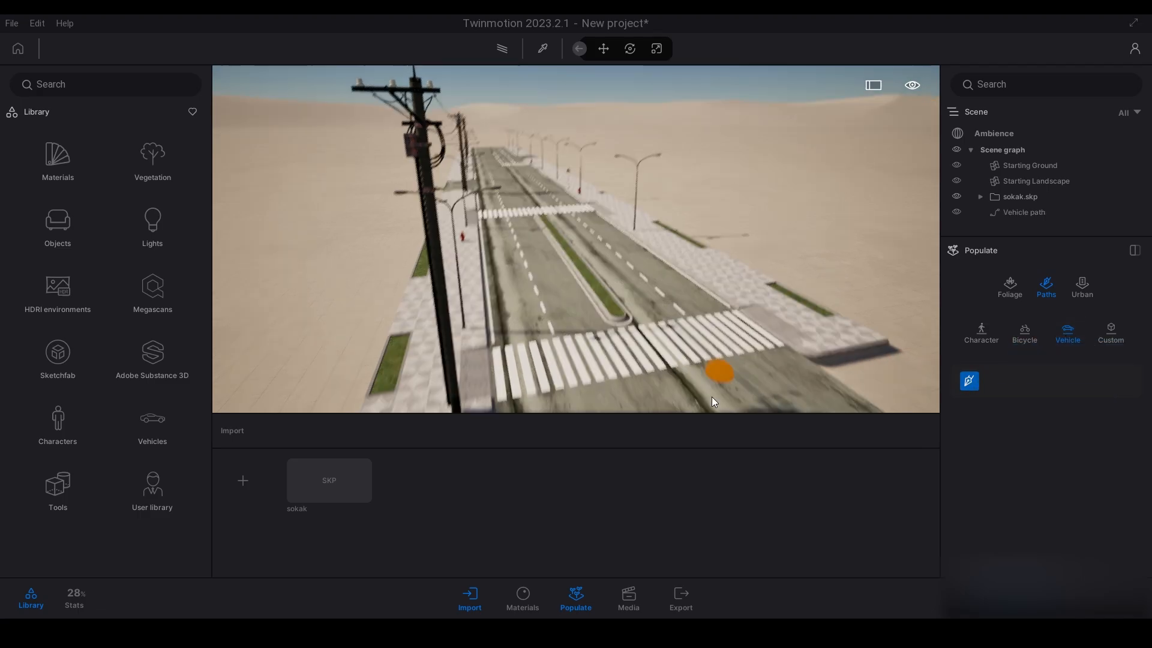
pyautogui.scroll(-10, 690, 408)
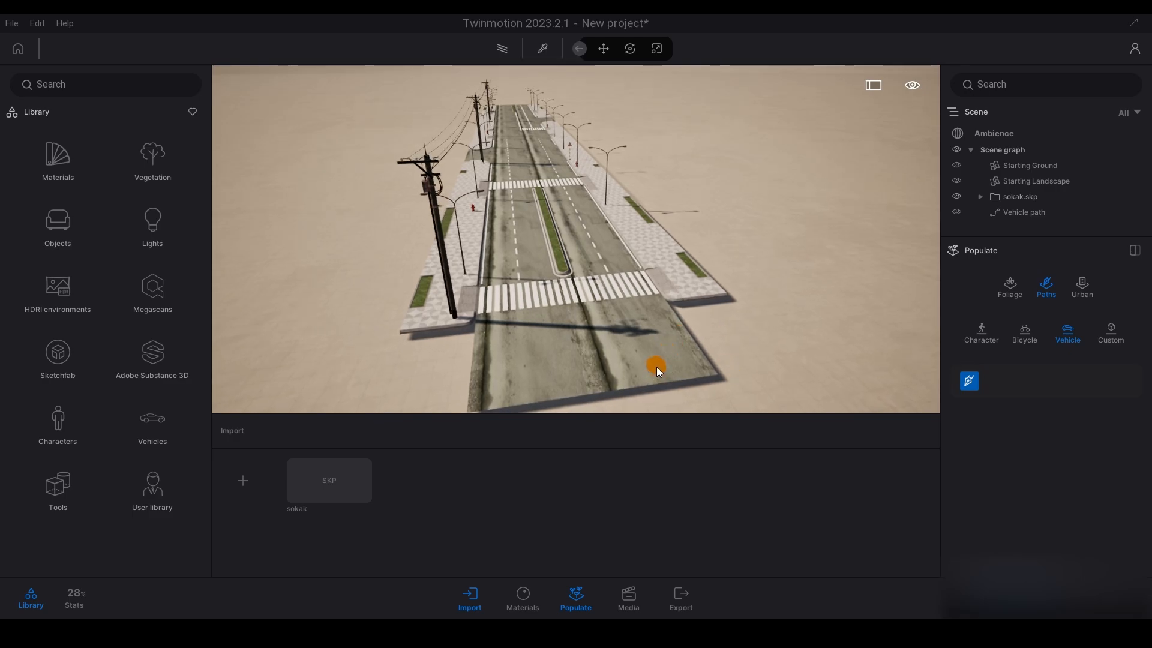
pyautogui.click(657, 366)
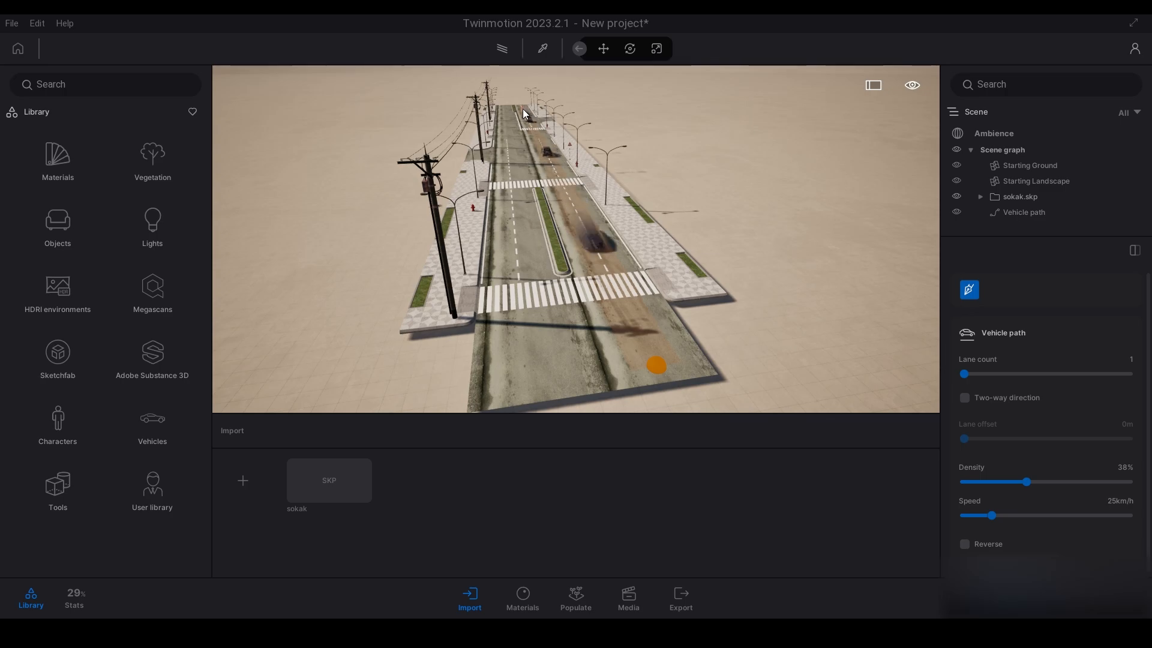
pyautogui.scroll(10, 522, 107)
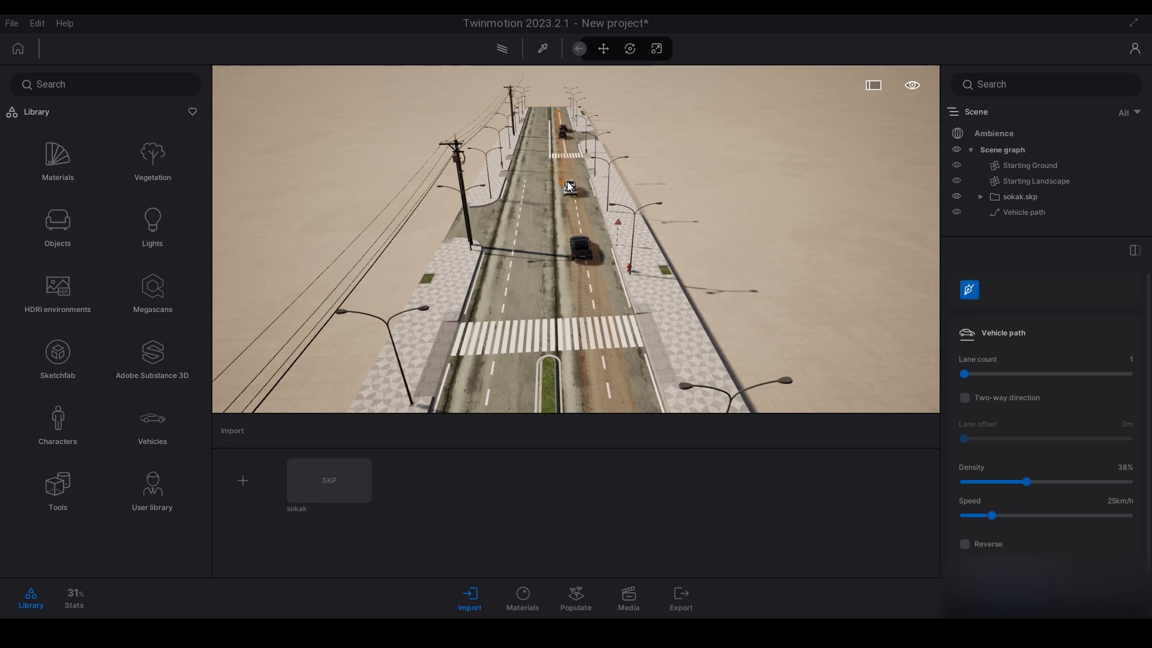
pyautogui.click(567, 174)
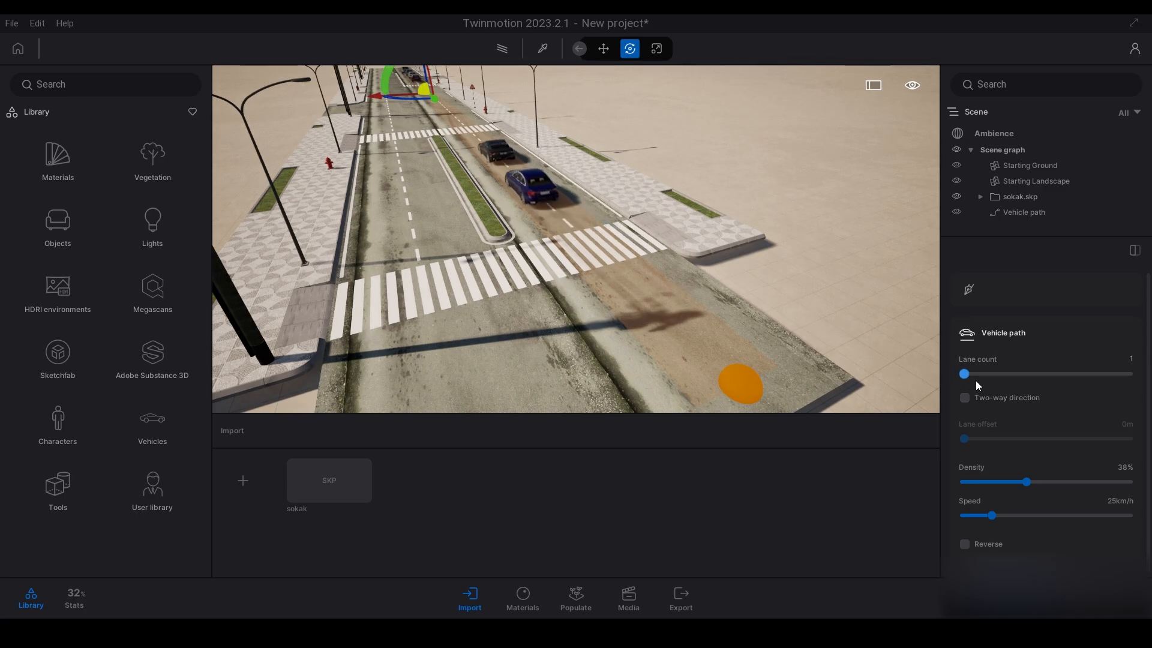
# Set the vehicle path's lane count to 2 and shift the path sideways to align it with the right-hand carriageway.
pyautogui.moveTo(968, 376); pyautogui.dragTo(993, 375)
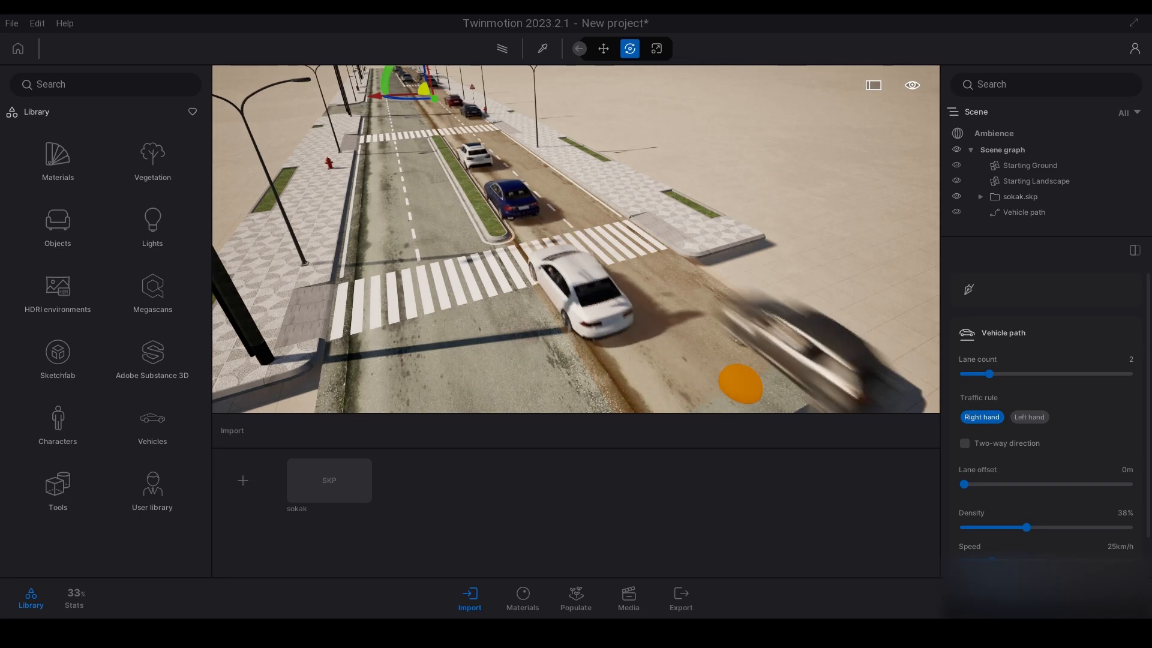
pyautogui.moveTo(609, 273); pyautogui.dragTo(642, 260)
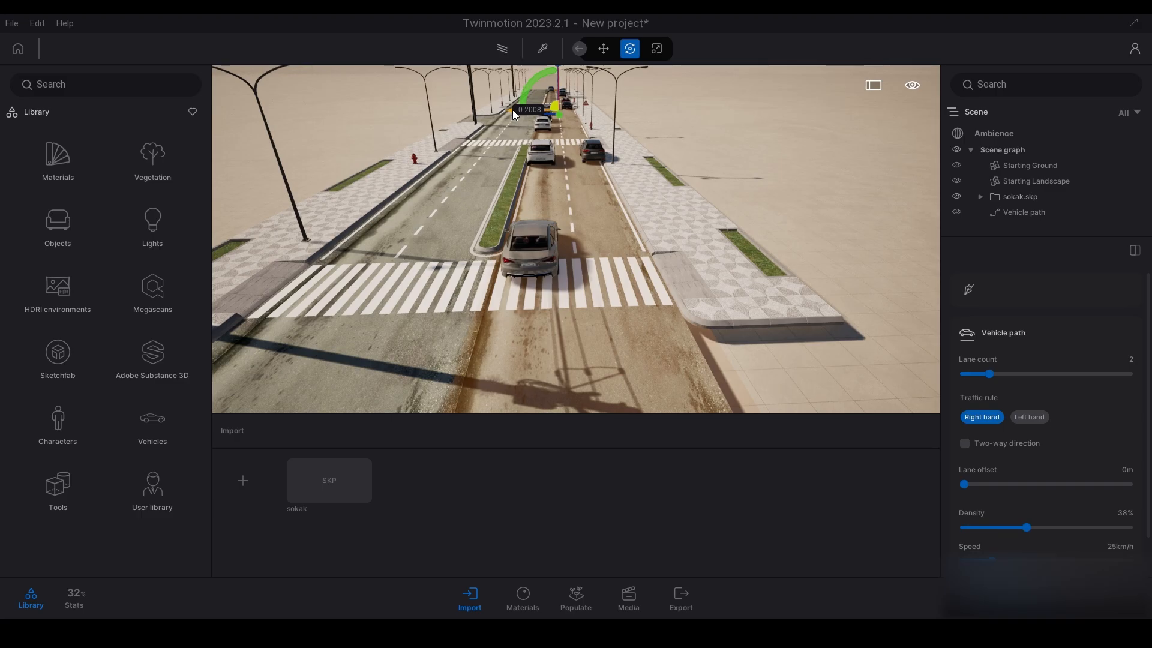
# Select the whole sokak.skp street model, scale it up uniformly to about 1.13 and shift it sideways to fit the traffic lanes.
pyautogui.click(498, 130)
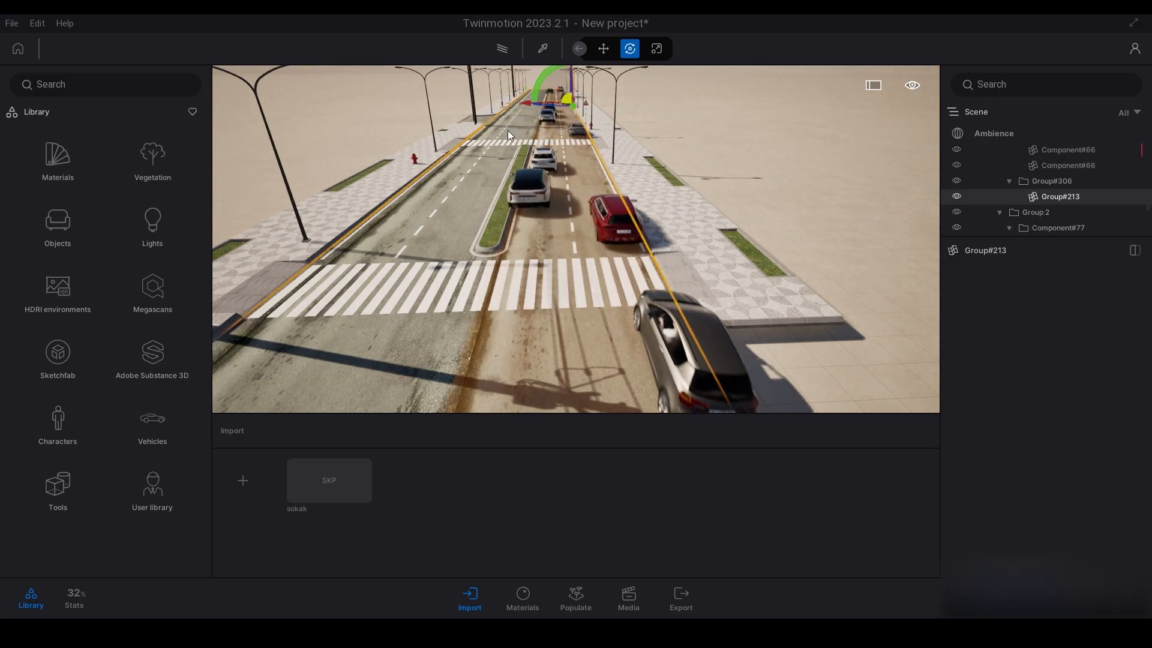
pyautogui.scroll(10, 1130, 193)
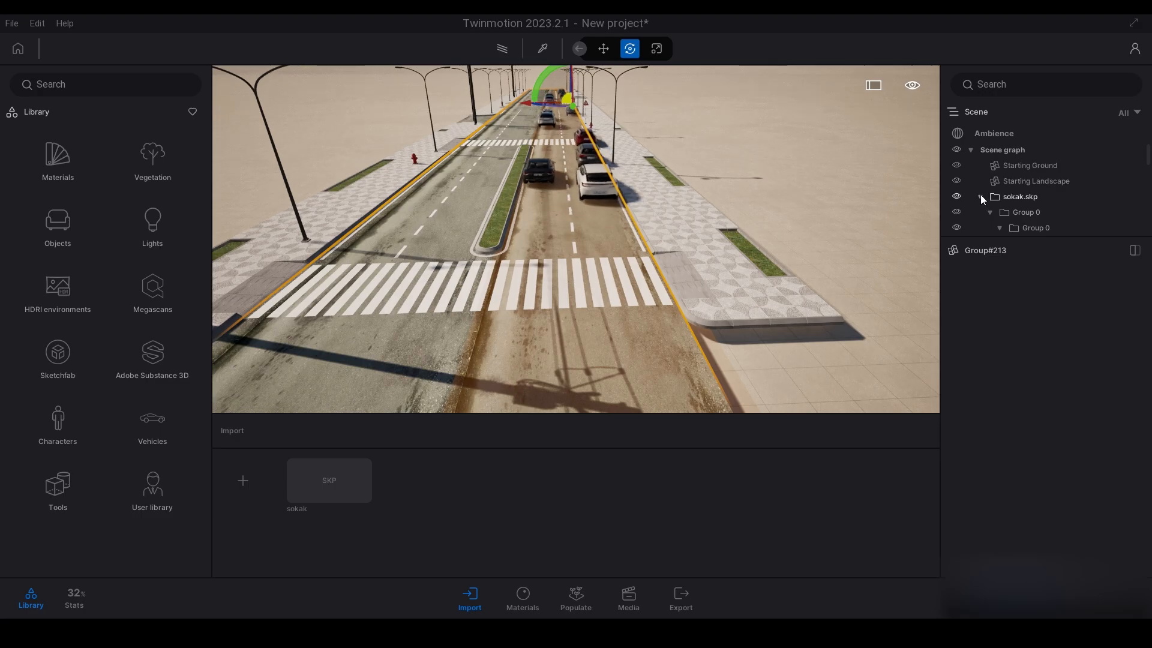
pyautogui.click(1008, 201)
pyautogui.moveTo(564, 117); pyautogui.dragTo(513, 195)
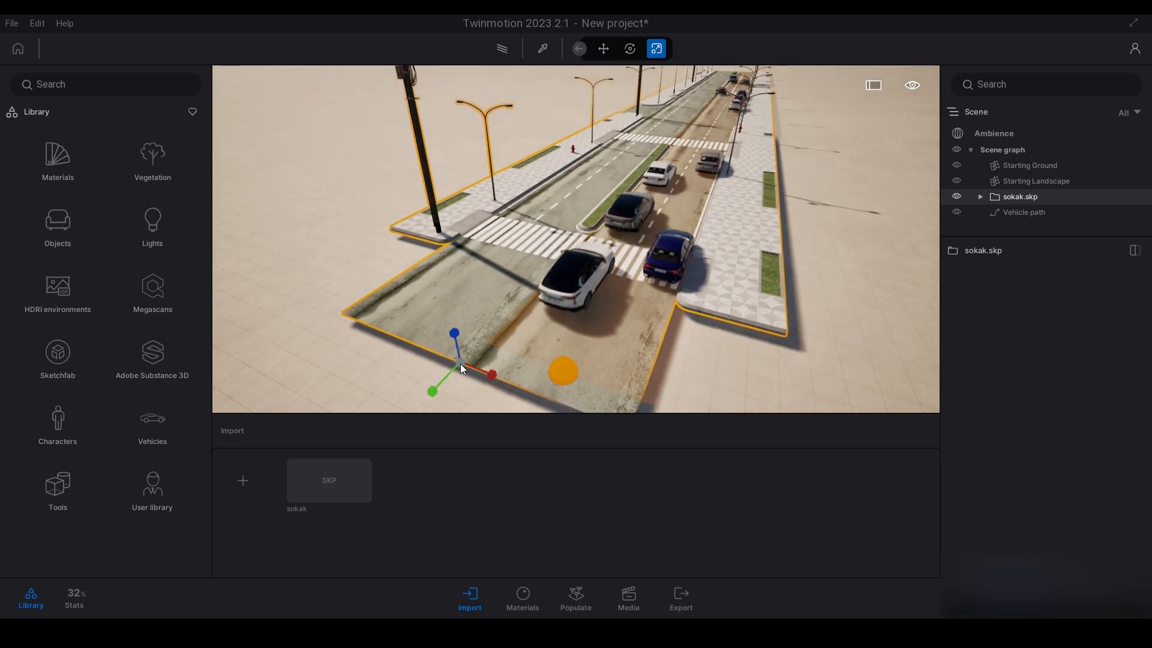
pyautogui.moveTo(464, 362); pyautogui.dragTo(481, 348)
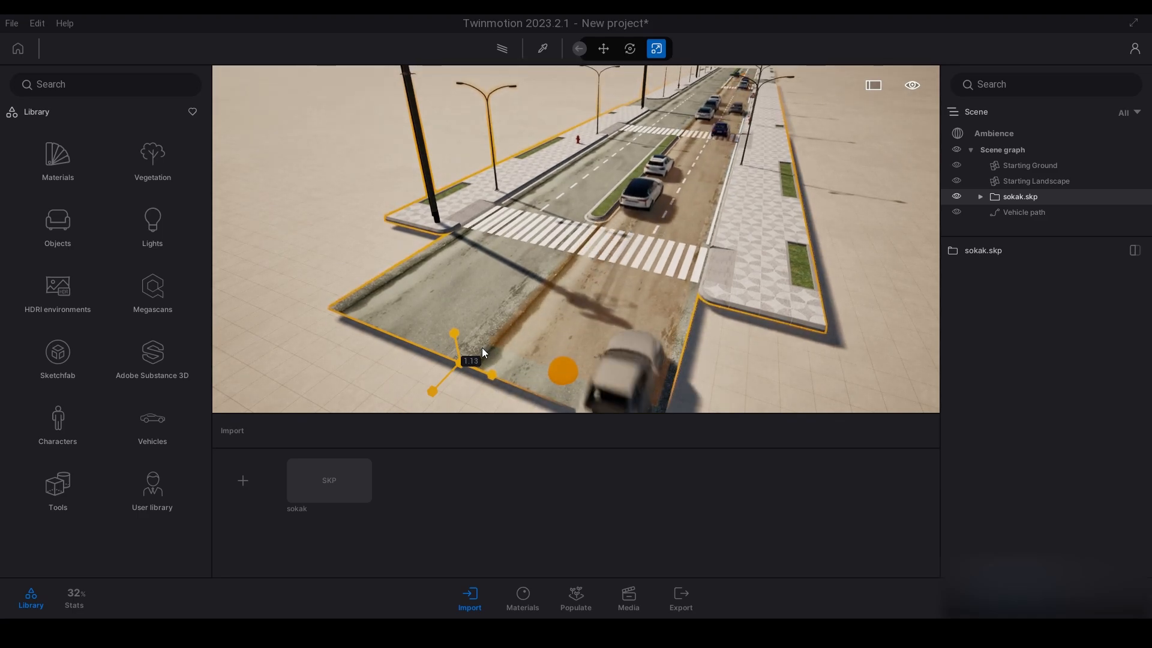
pyautogui.press('e')
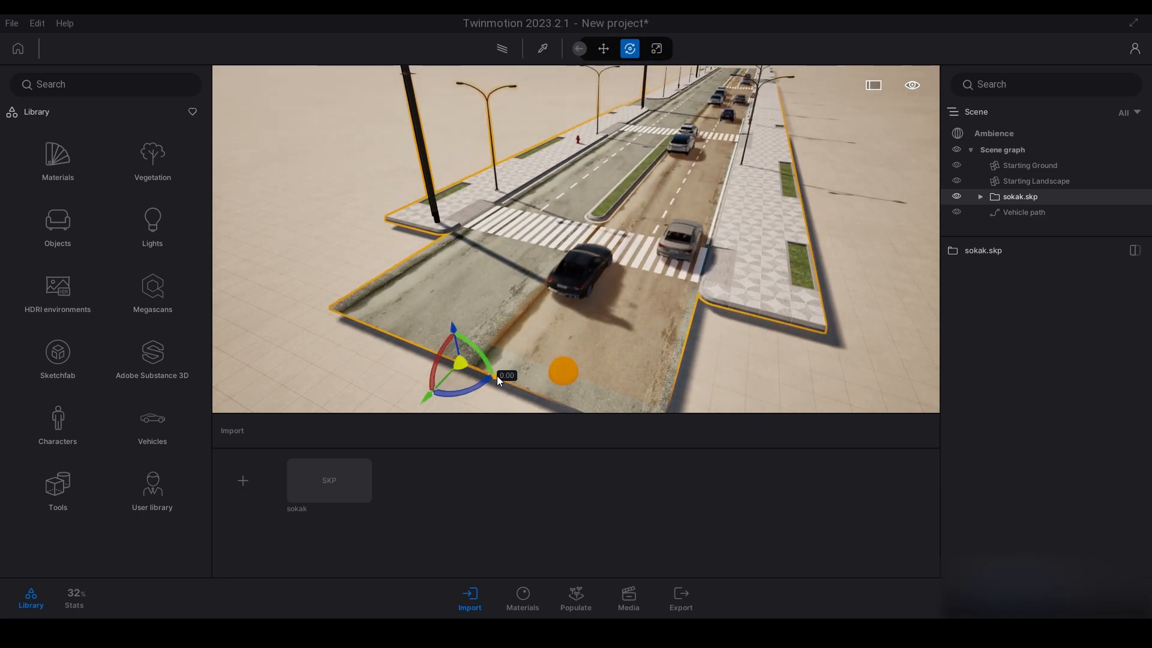
pyautogui.moveTo(497, 376); pyautogui.dragTo(484, 374)
# Enable two-way direction on the vehicle path and move the path sideways onto the median in the middle of the road.
pyautogui.moveTo(534, 369); pyautogui.dragTo(644, 267, button='right')
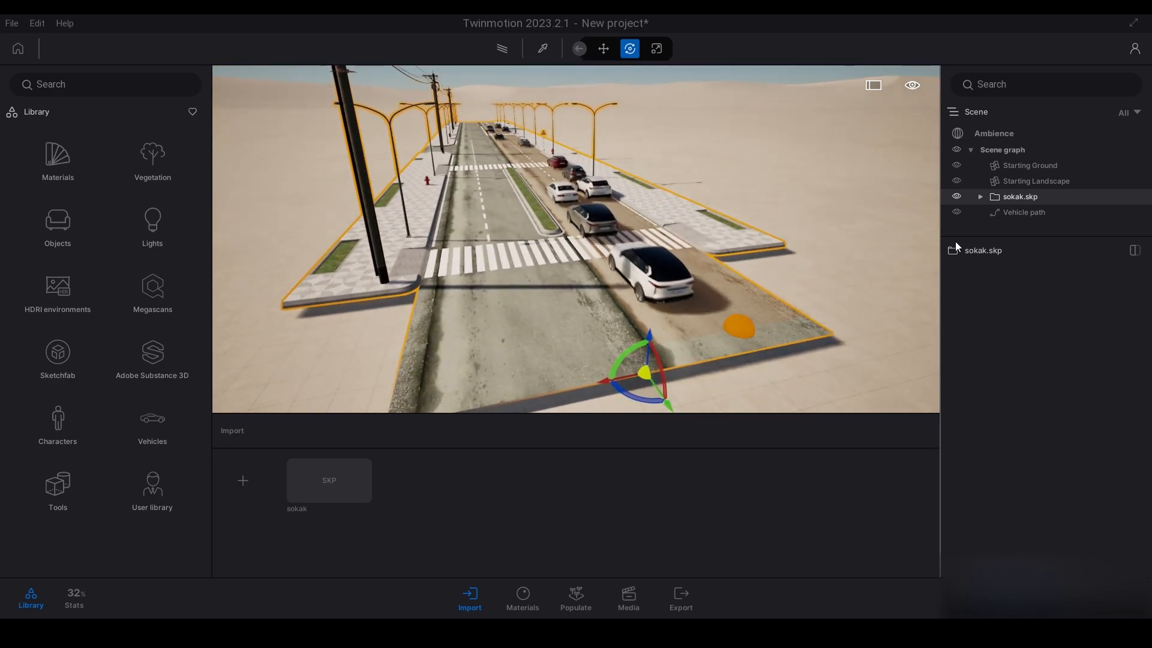
pyautogui.click(1008, 211)
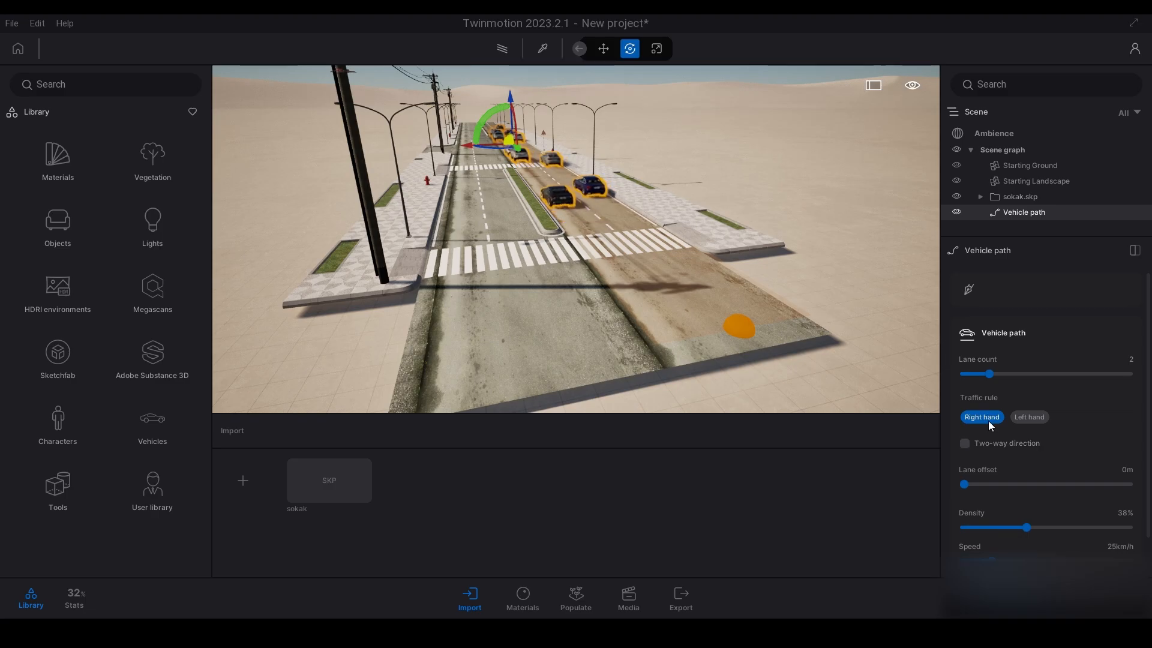
pyautogui.click(966, 443)
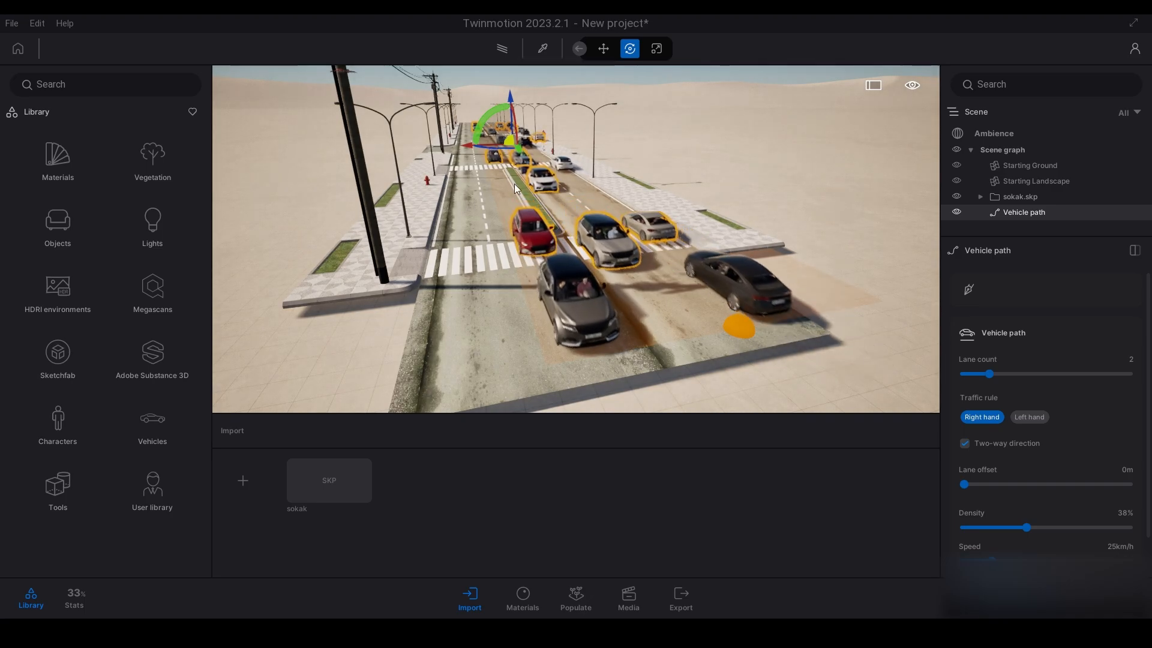
pyautogui.moveTo(467, 143); pyautogui.dragTo(447, 143)
pyautogui.moveTo(448, 143); pyautogui.dragTo(546, 149, button='right')
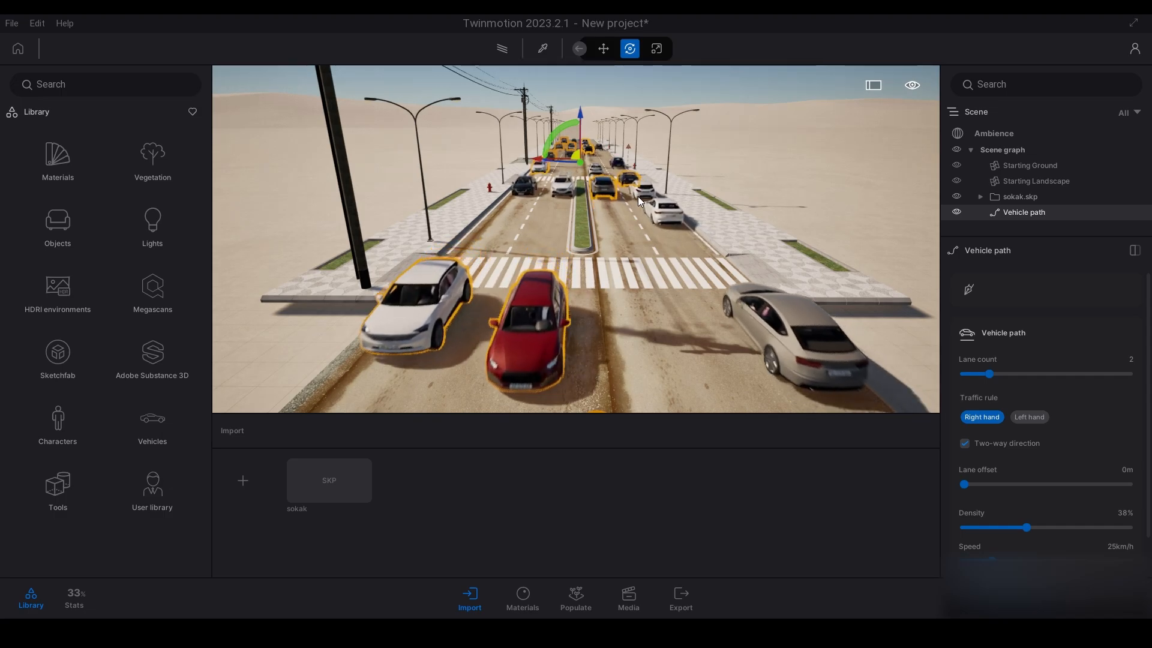
# Examine the two-way traffic along the street from sidewalk level and from above.
pyautogui.scroll(3, 635, 189)
pyautogui.scroll(5, 635, 189)
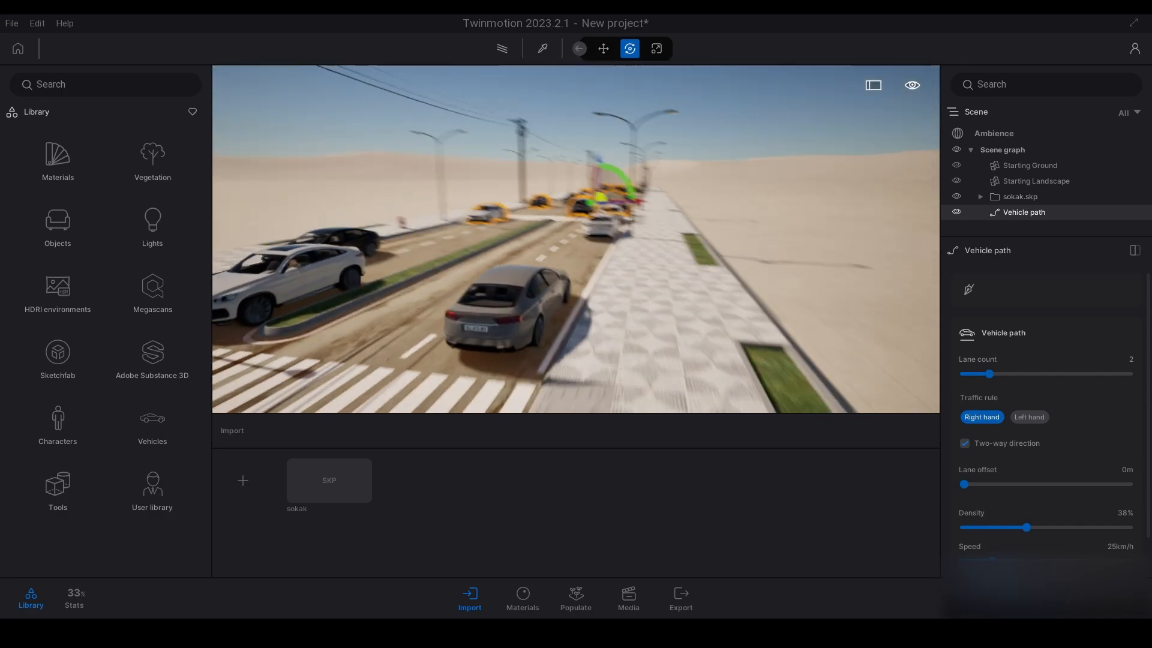
pyautogui.scroll(-5, 576, 239)
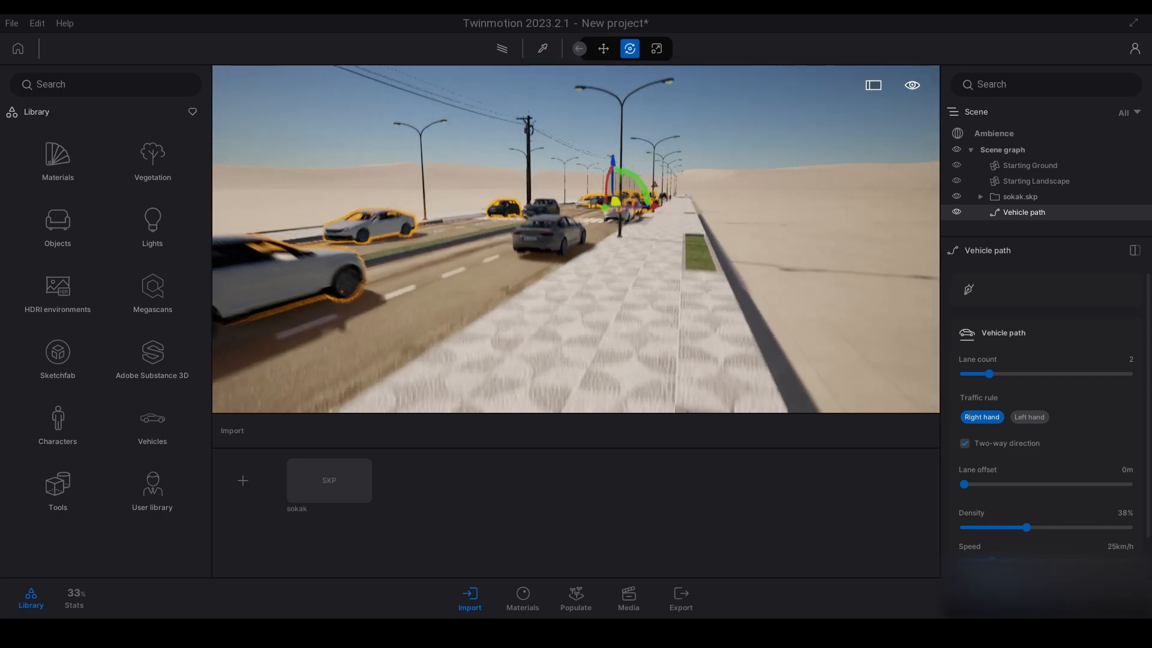
pyautogui.scroll(-5, 909, 304)
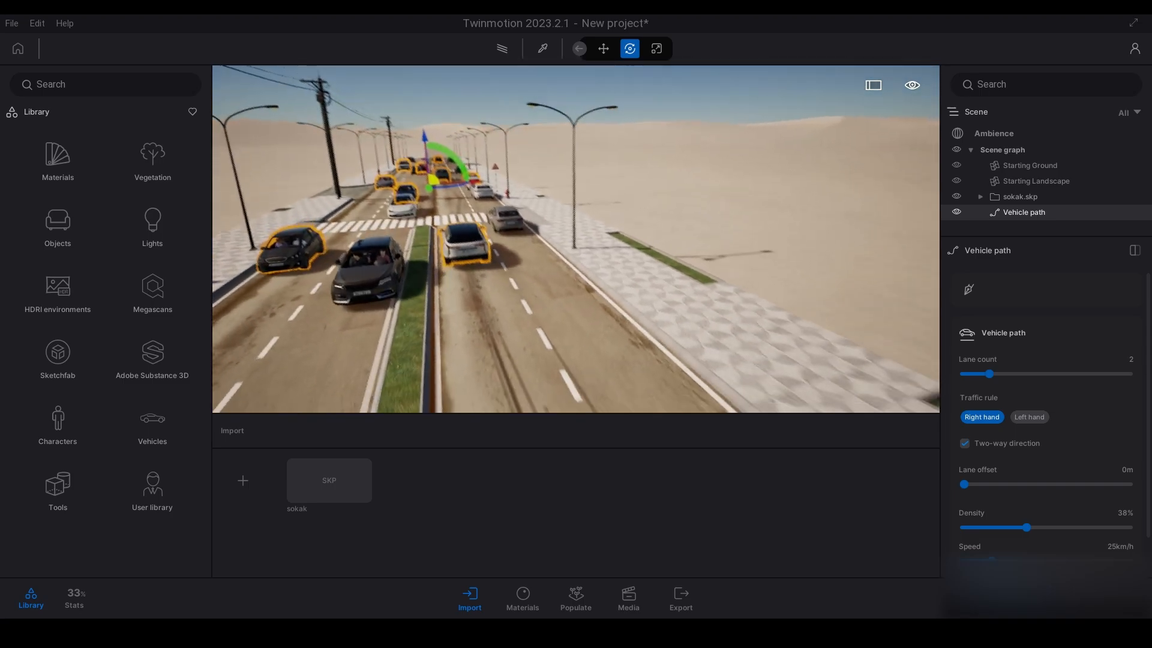
pyautogui.scroll(-2, 1025, 386)
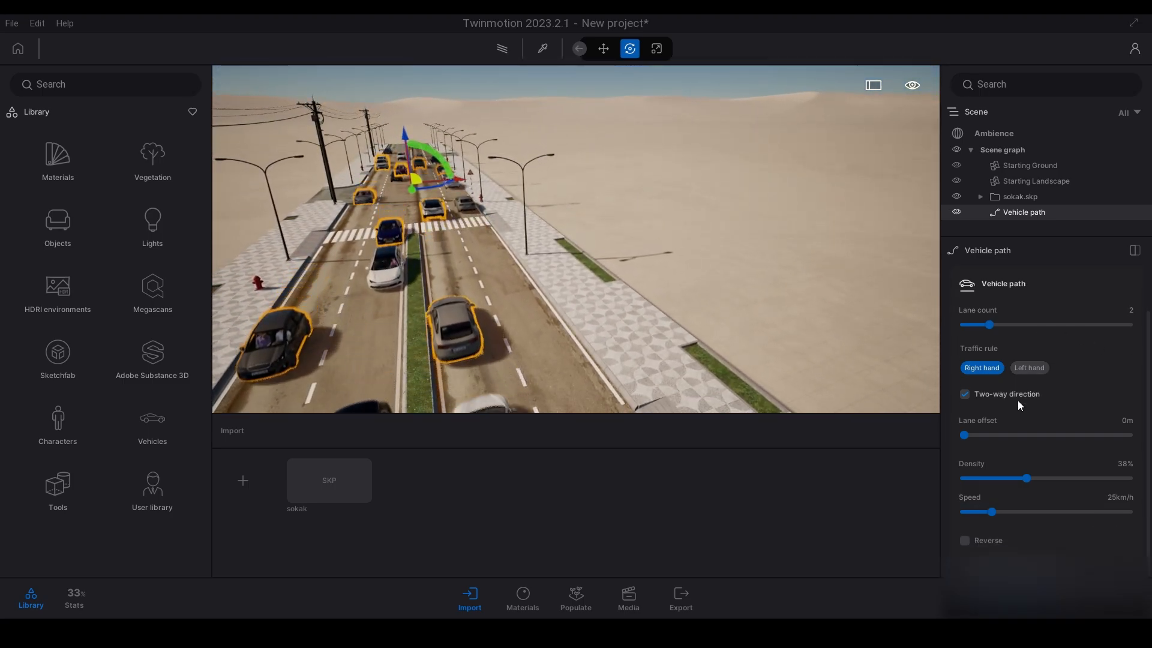
pyautogui.press('a')
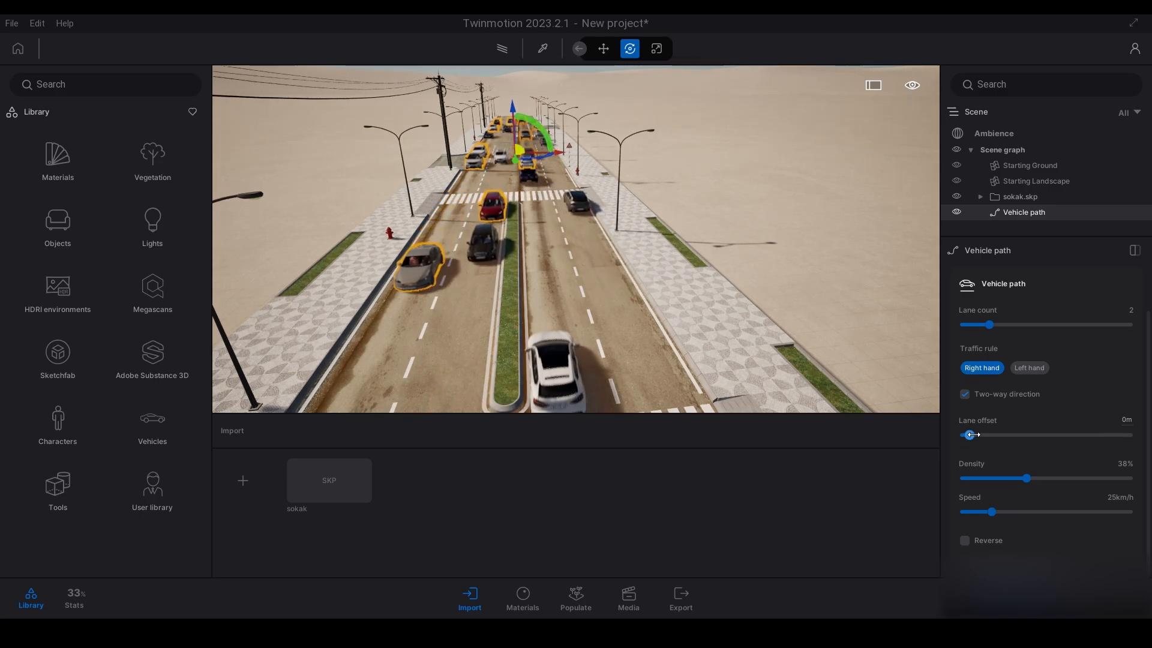
# Try the vehicle path's density at 100%, 4% and 1%, keeping the lane offset at 0 m.
pyautogui.moveTo(965, 435)
pyautogui.mouseDown()
pyautogui.moveTo(1023, 422)
pyautogui.moveTo(1129, 435)
pyautogui.moveTo(965, 434)
pyautogui.mouseUp()
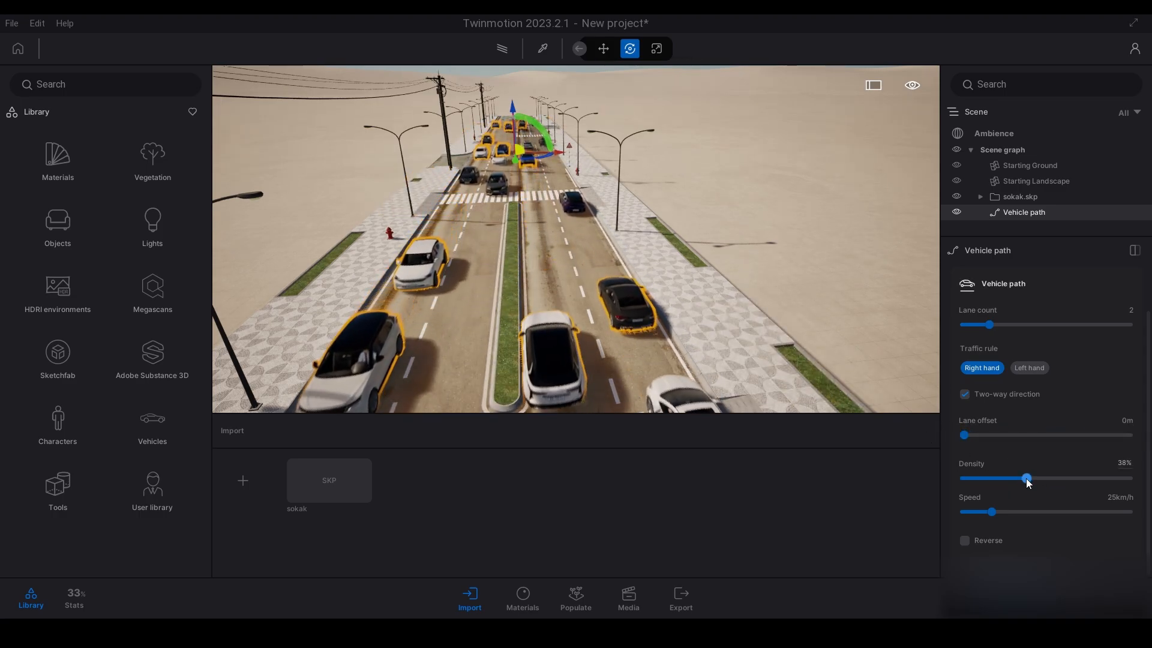
pyautogui.moveTo(1027, 479); pyautogui.dragTo(1151, 487)
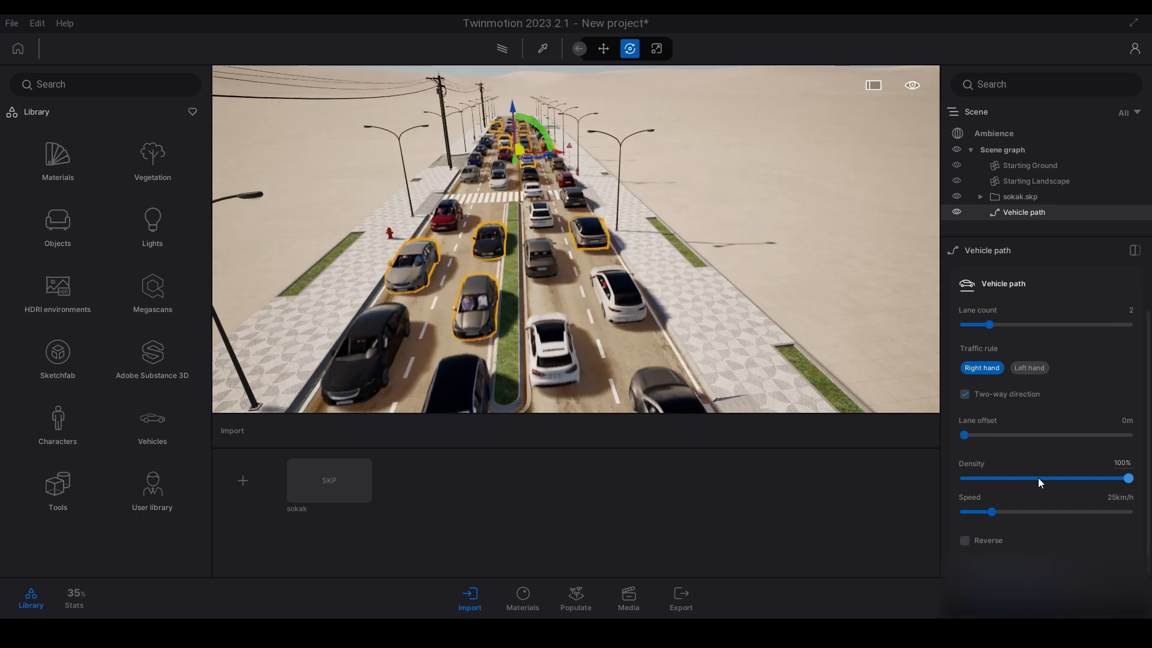
pyautogui.moveTo(976, 479); pyautogui.dragTo(968, 478)
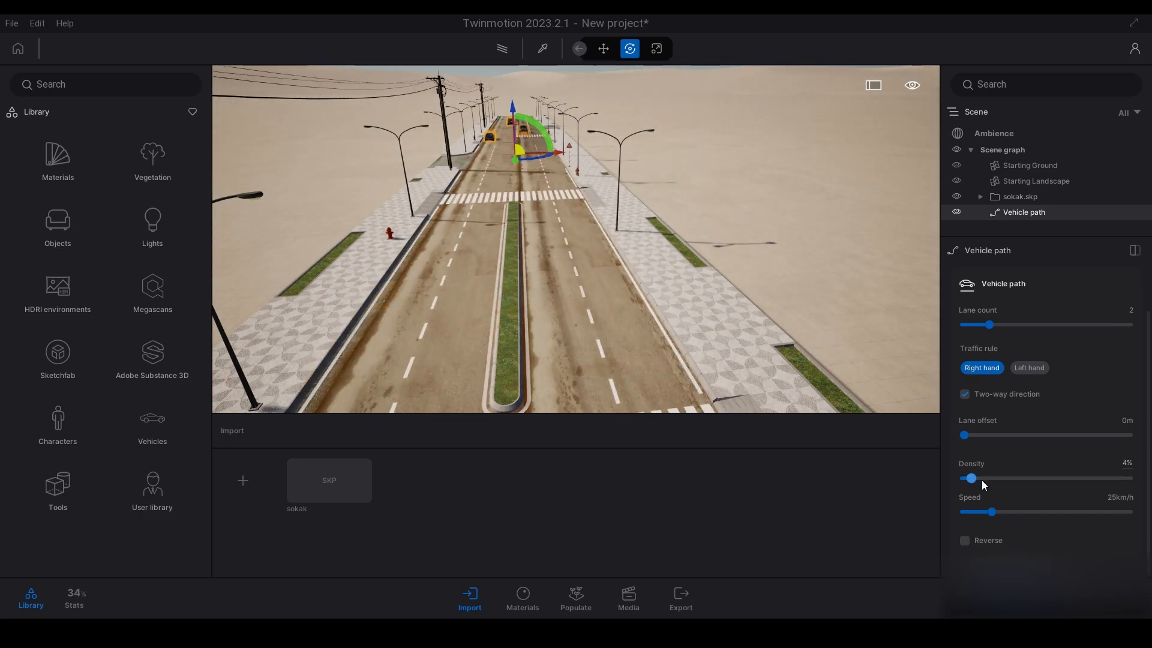
pyautogui.click(966, 479)
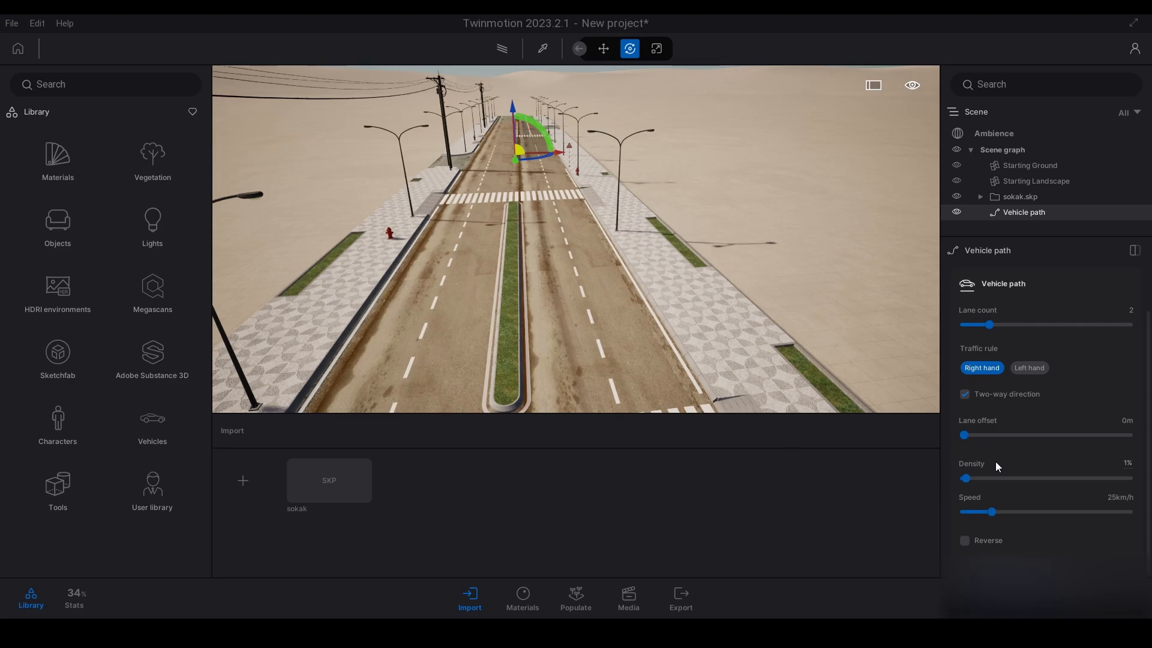
# Set the vehicle path's density to 4%, try speeds of 150 and 80 km/h, set 60 km/h and deselect the path.
pyautogui.moveTo(608, 290); pyautogui.dragTo(1086, 460)
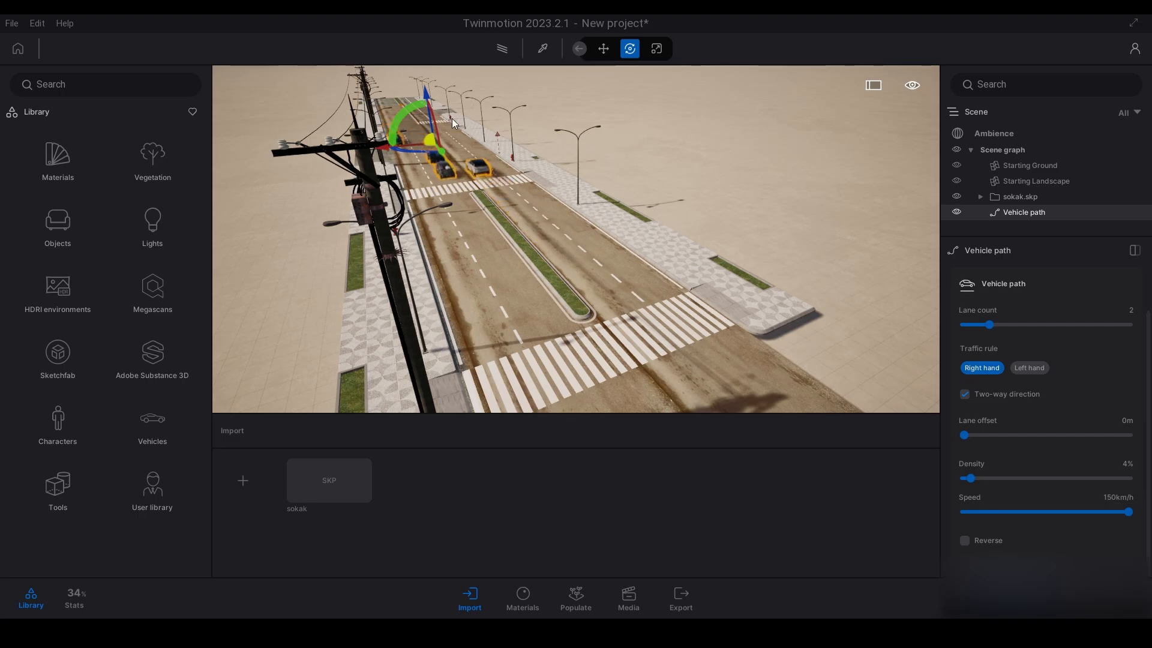
pyautogui.click(1116, 497)
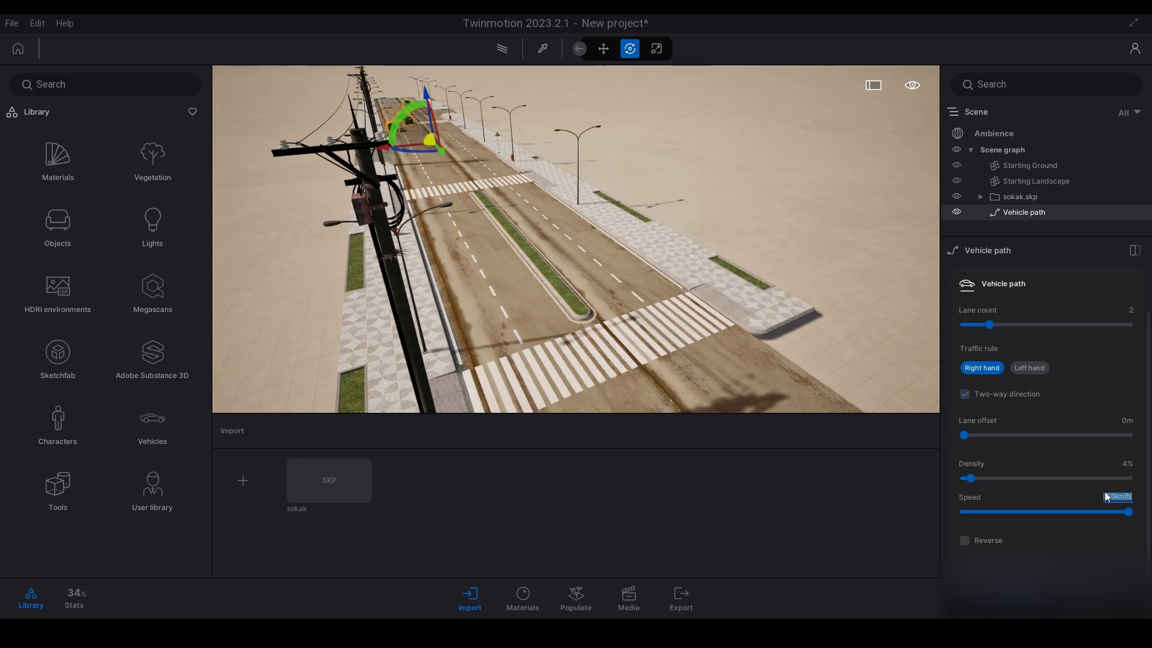
pyautogui.write('80')
pyautogui.press('Return')
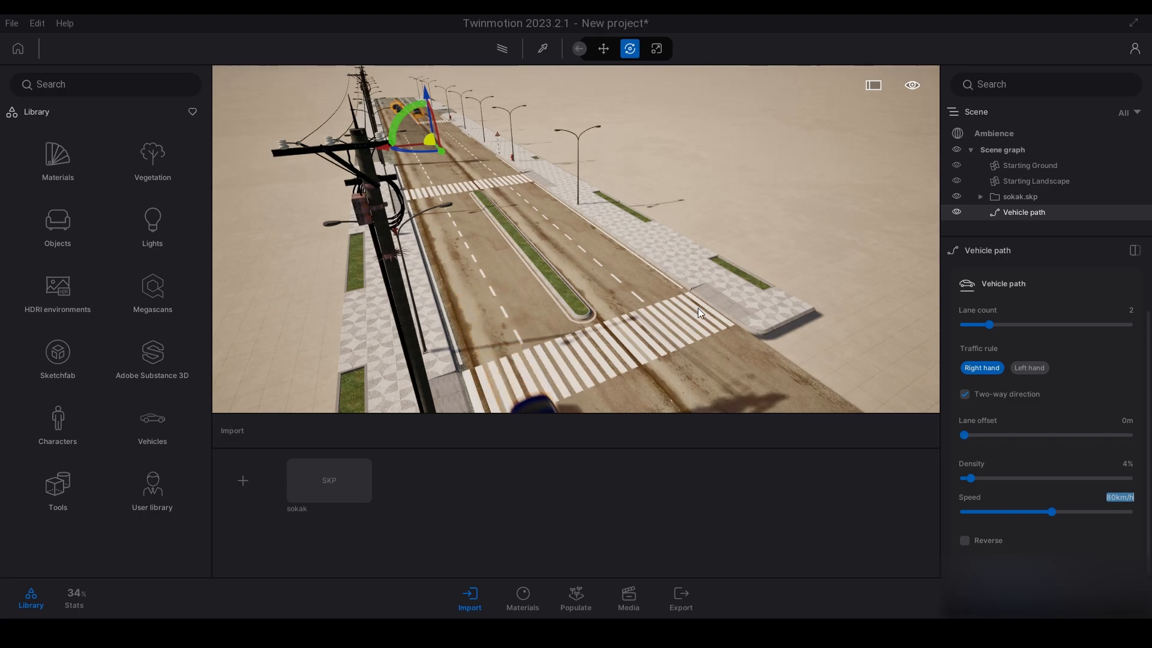
pyautogui.write('60')
pyautogui.press('Return')
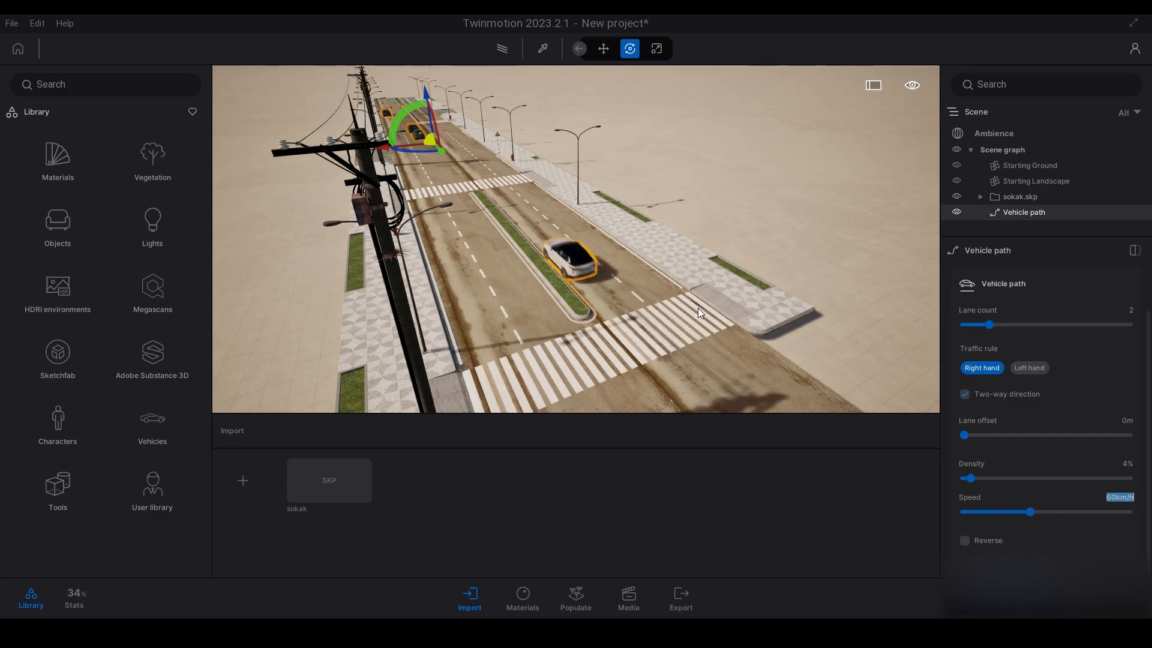
pyautogui.moveTo(562, 221); pyautogui.dragTo(562, 221, button='right')
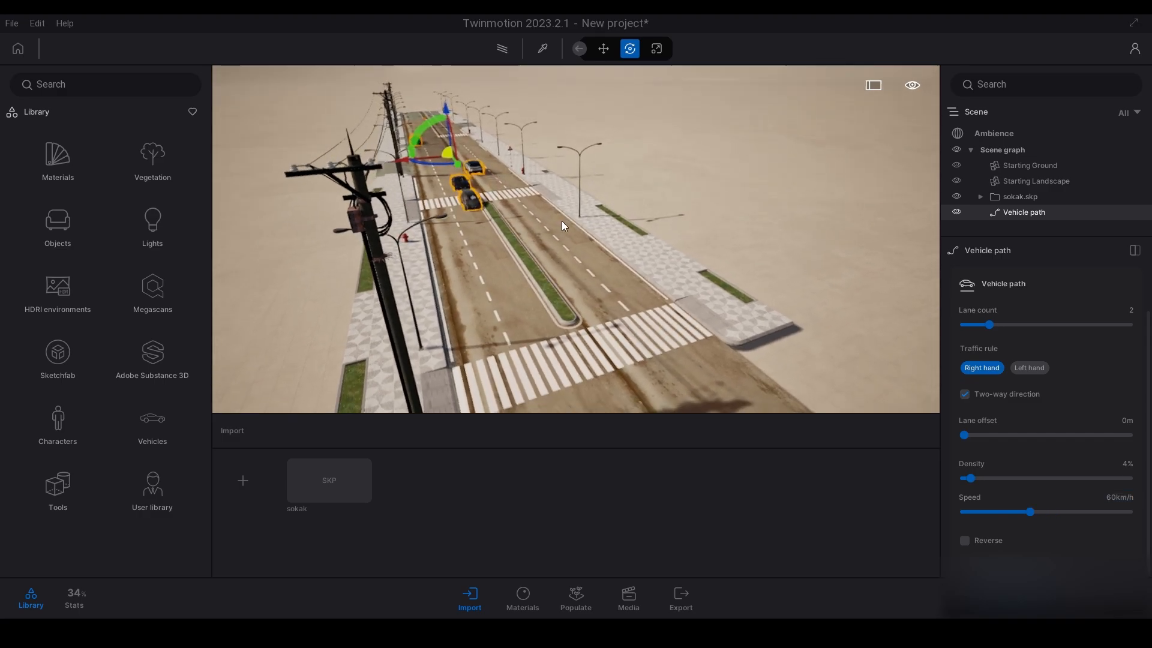
pyautogui.click(561, 221)
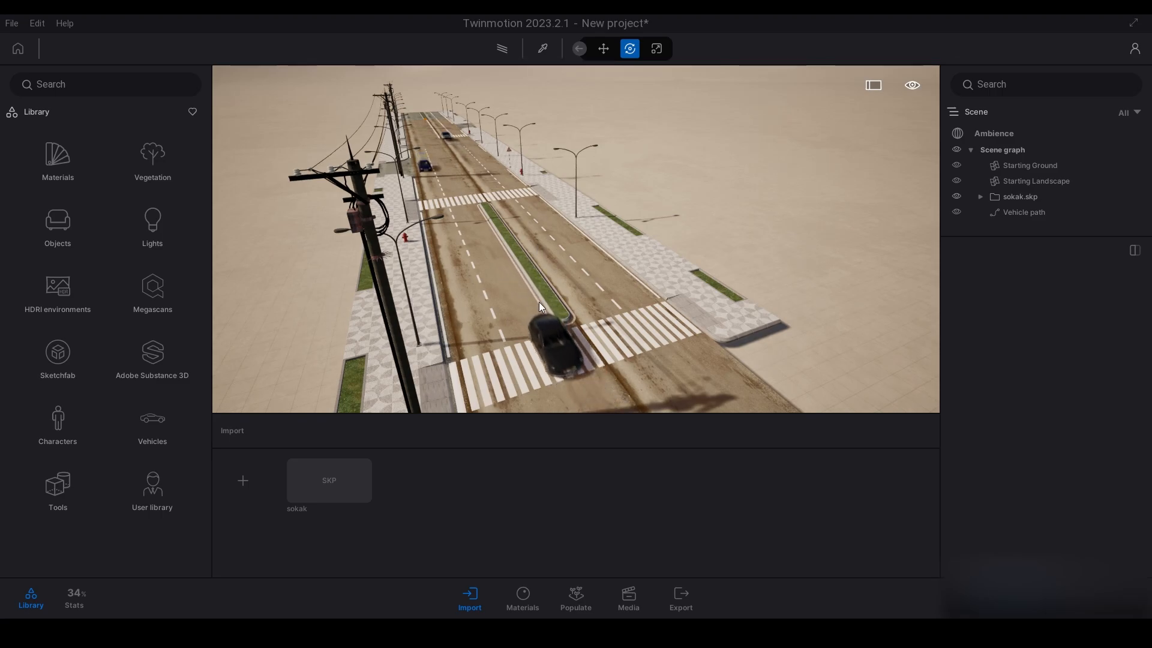
# Draw a bicycle path along the full length of the sidewalk opposite the utility poles.
pyautogui.click(573, 599)
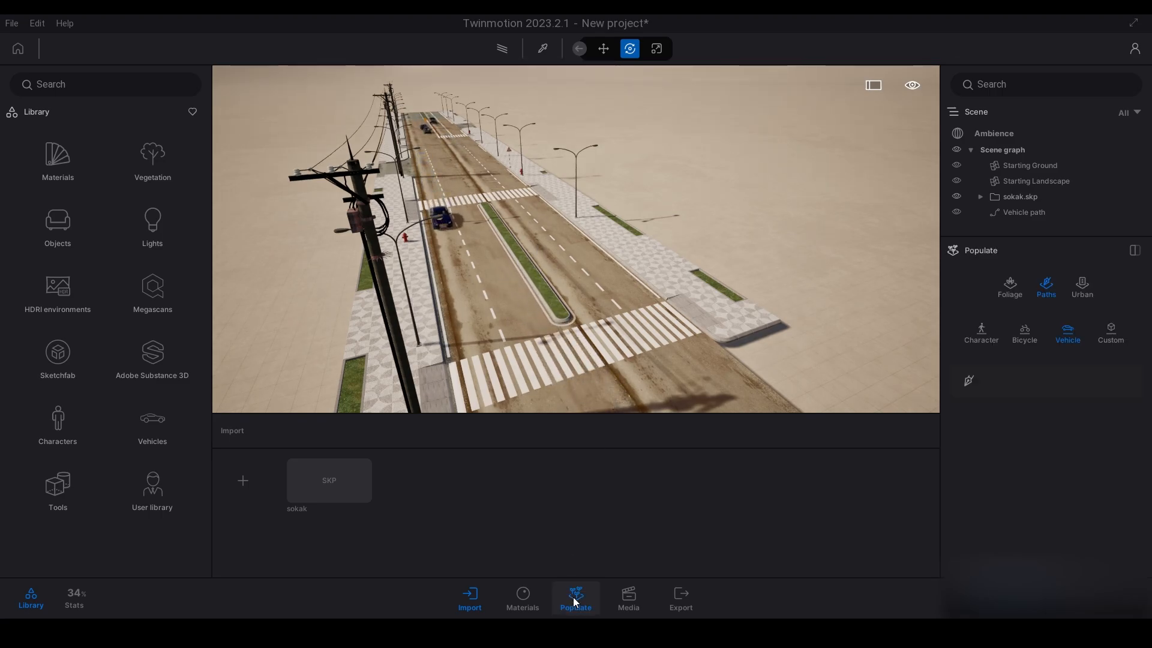
pyautogui.click(1024, 330)
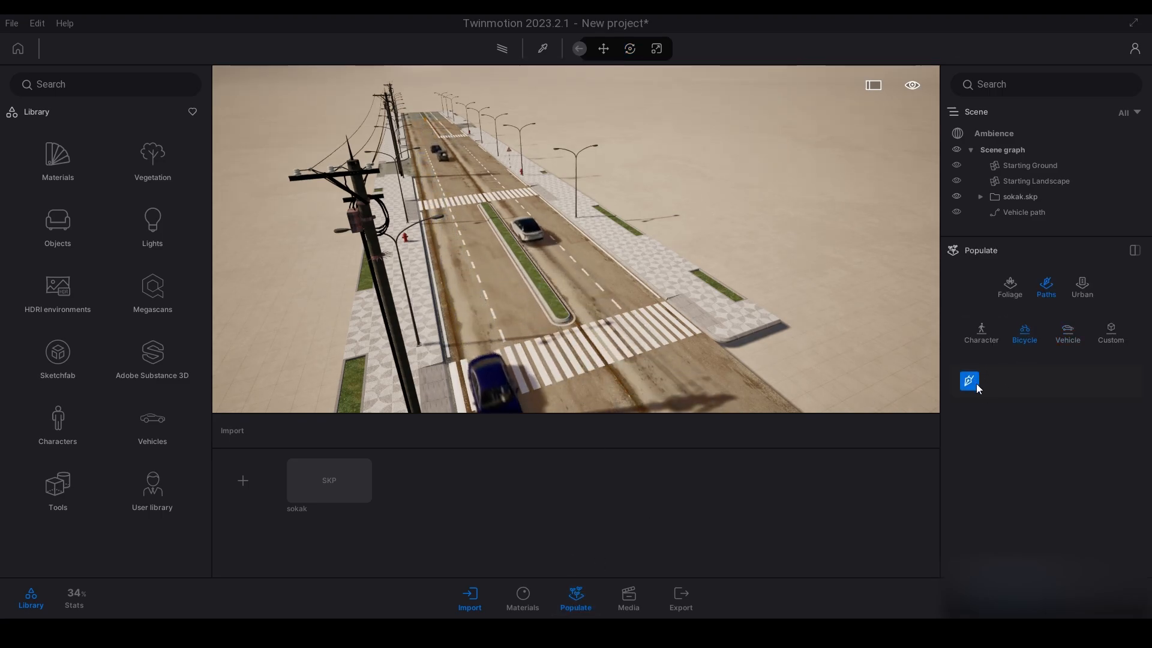
pyautogui.doubleClick(738, 319)
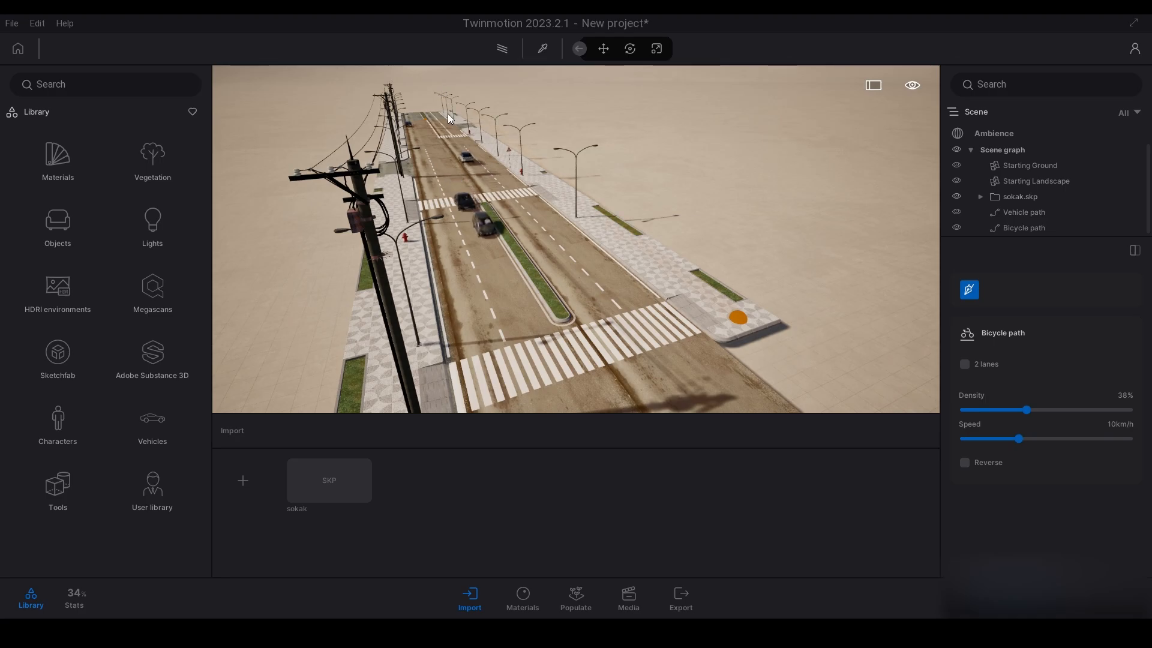
# Draw a character path beside the bicycle path and copy both paths onto the sidewalk with the utility poles.
pyautogui.click(574, 595)
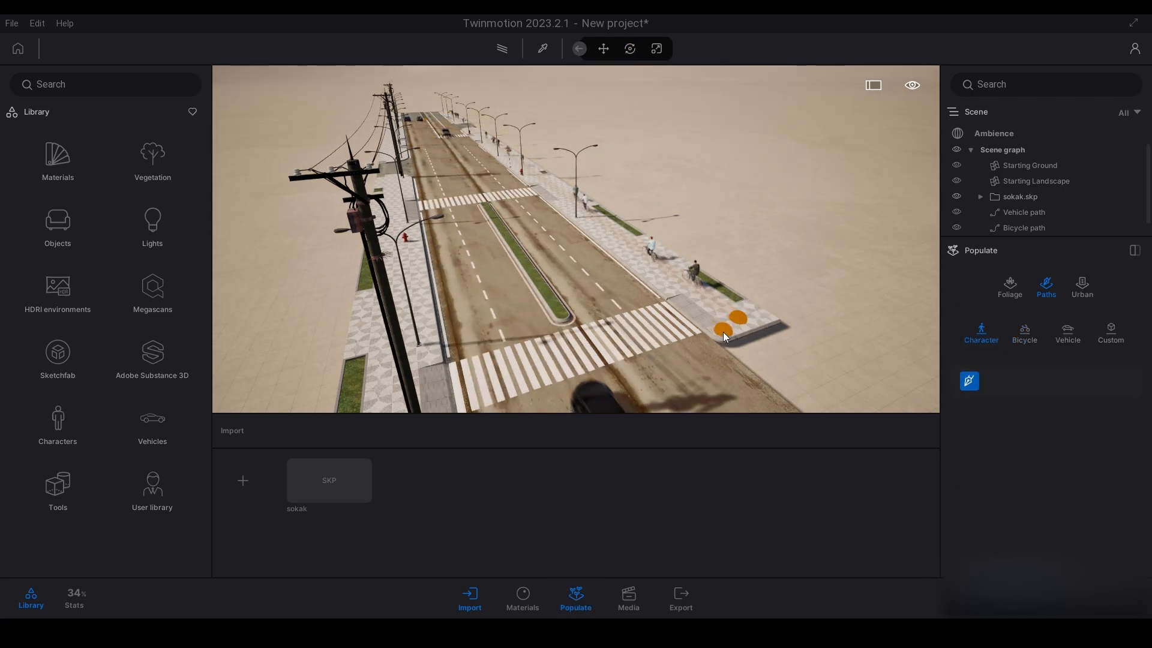
pyautogui.doubleClick(726, 324)
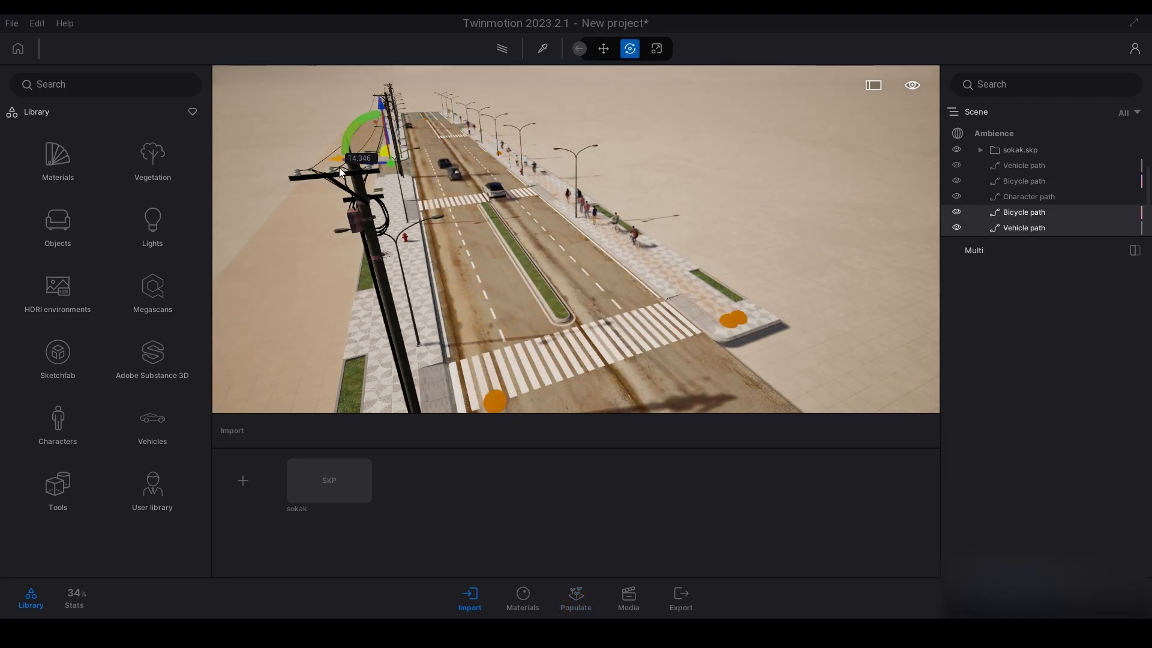
pyautogui.moveTo(372, 198); pyautogui.dragTo(416, 173)
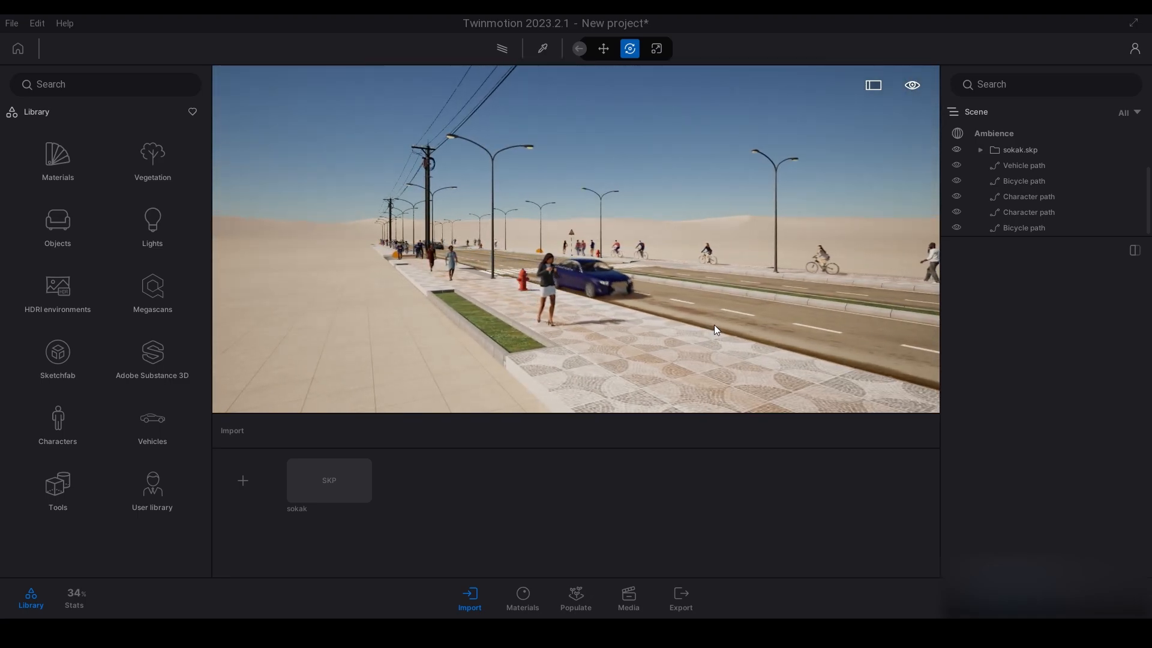
# Create a video whose first keyframe is the current sidewalk-level view of the street.
pyautogui.click(541, 627)
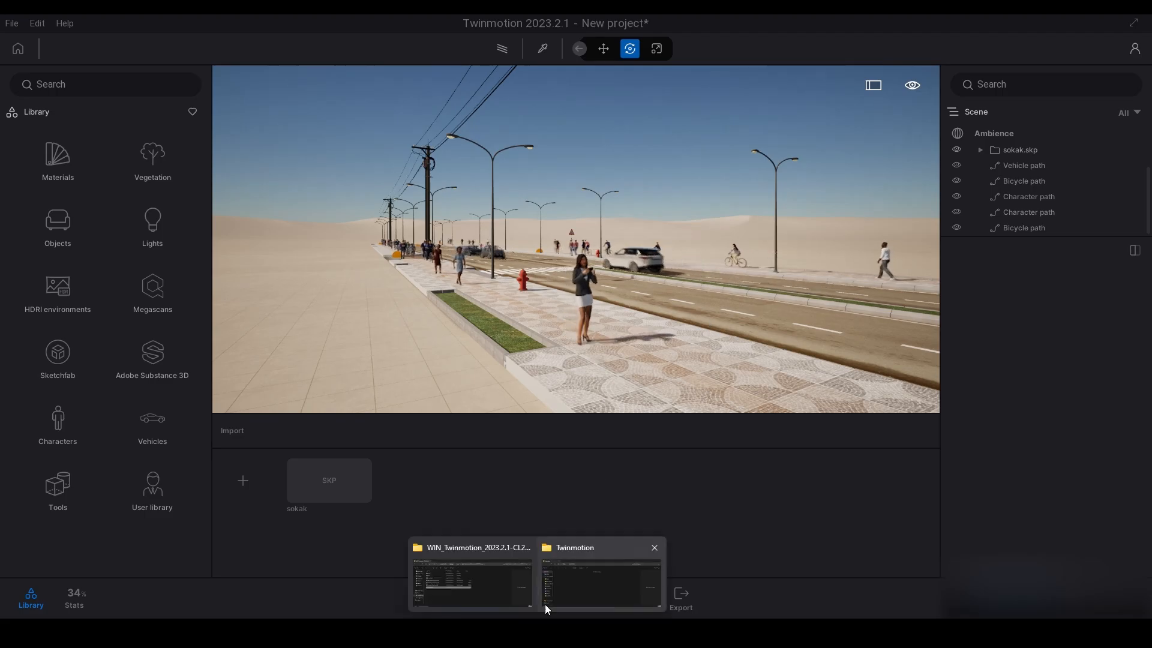
pyautogui.click(629, 596)
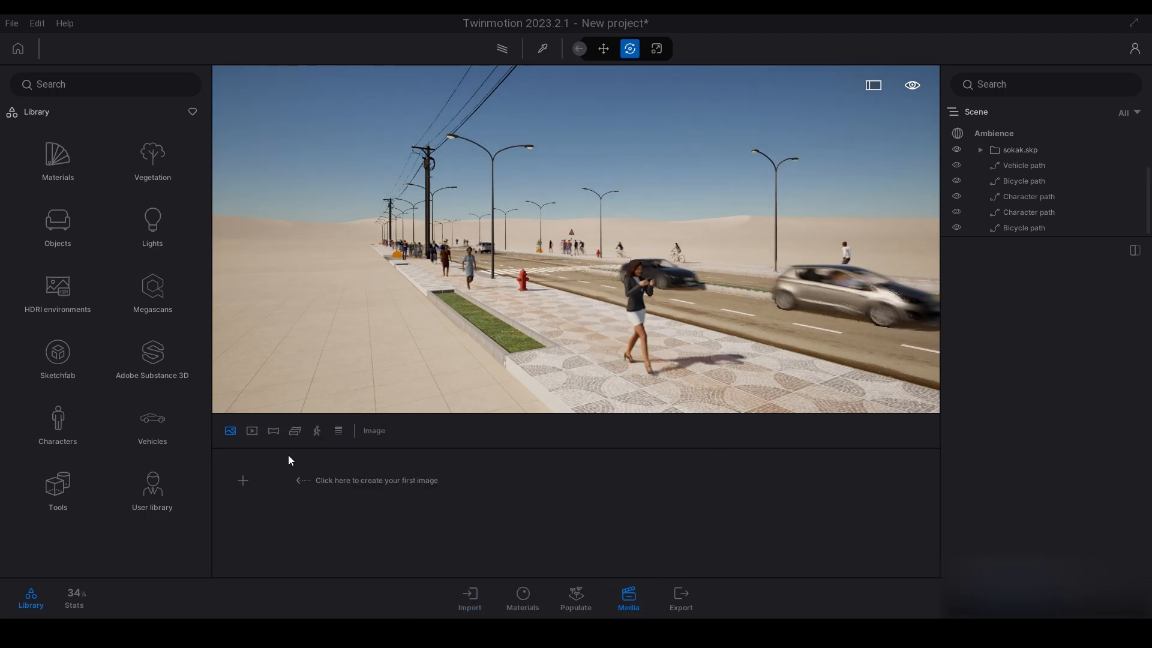
pyautogui.click(252, 431)
pyautogui.click(244, 481)
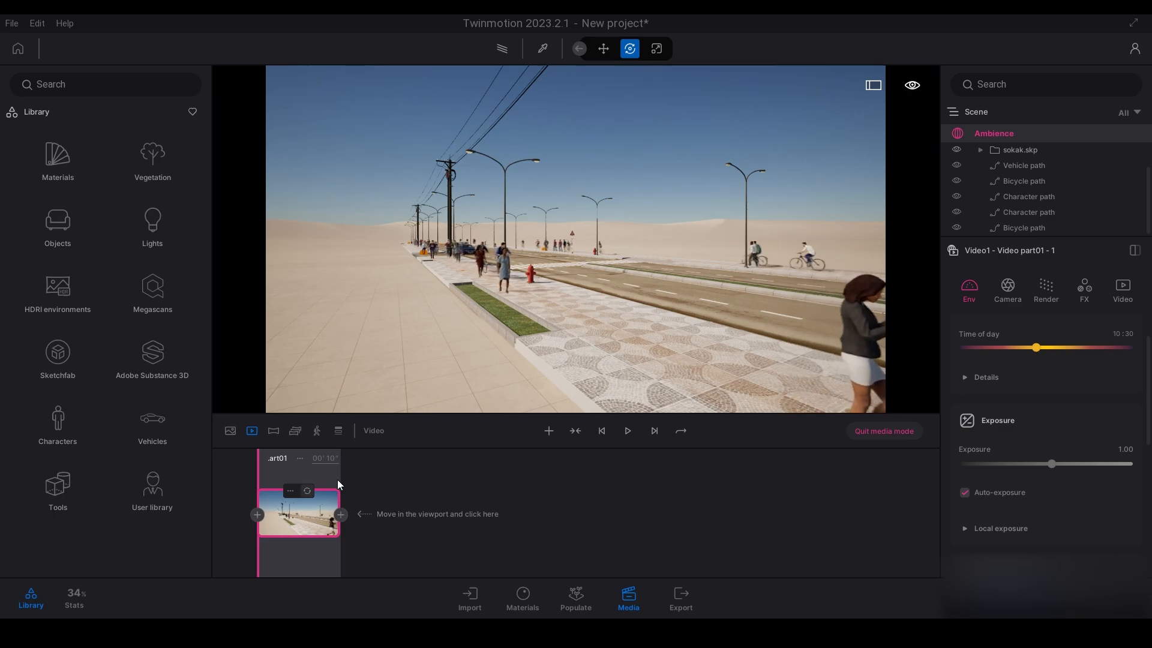
# Add a second keyframe with an elevated view looking down the middle of the road and play the video from its start.
pyautogui.moveTo(409, 373)
pyautogui.mouseDown()
pyautogui.moveTo(409, 334)
pyautogui.moveTo(409, 354)
pyautogui.mouseUp()
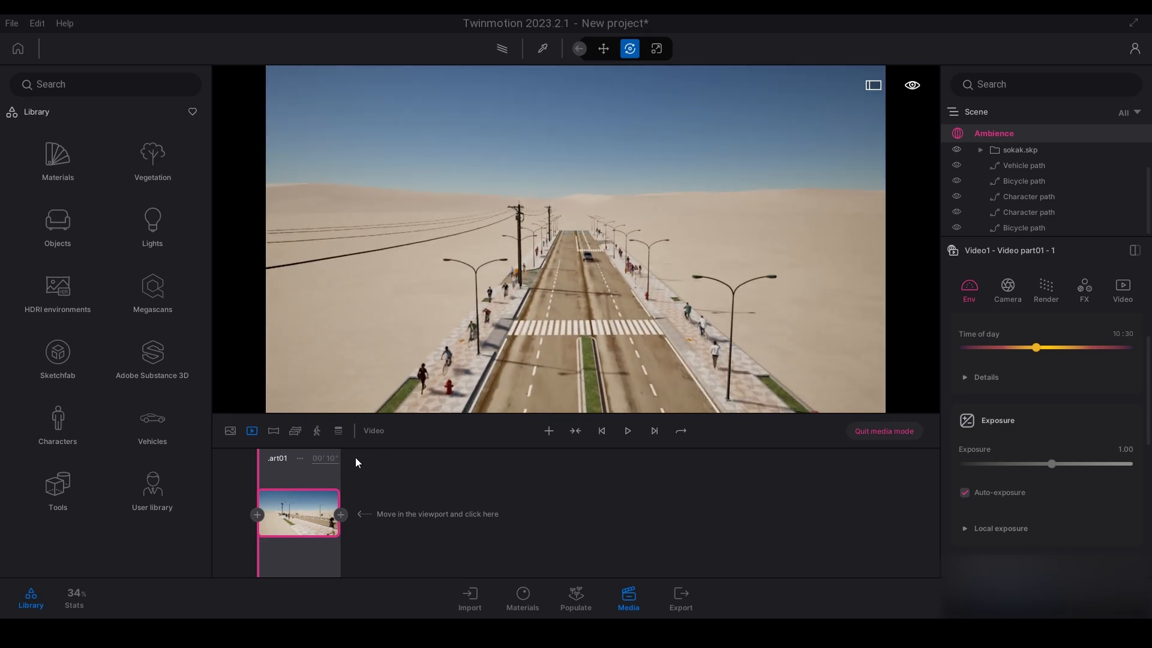
pyautogui.click(340, 515)
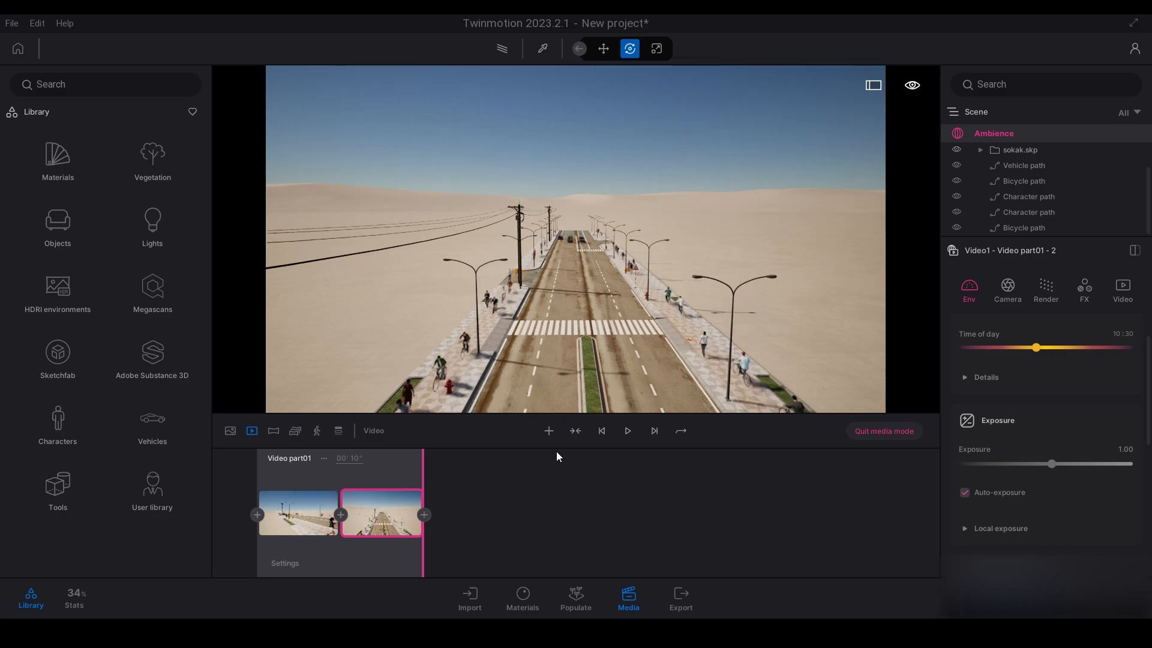
pyautogui.click(601, 431)
pyautogui.click(628, 431)
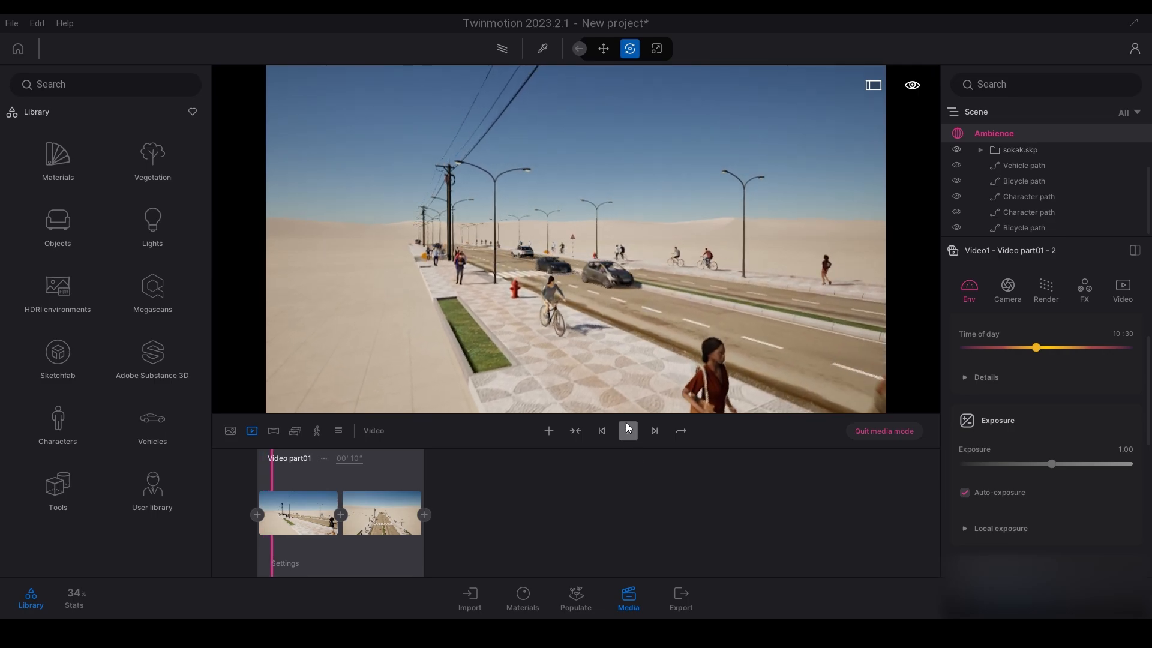
# Draw a custom path on the sand alongside the street, parallel to the road, and look through its settings.
pyautogui.click(578, 597)
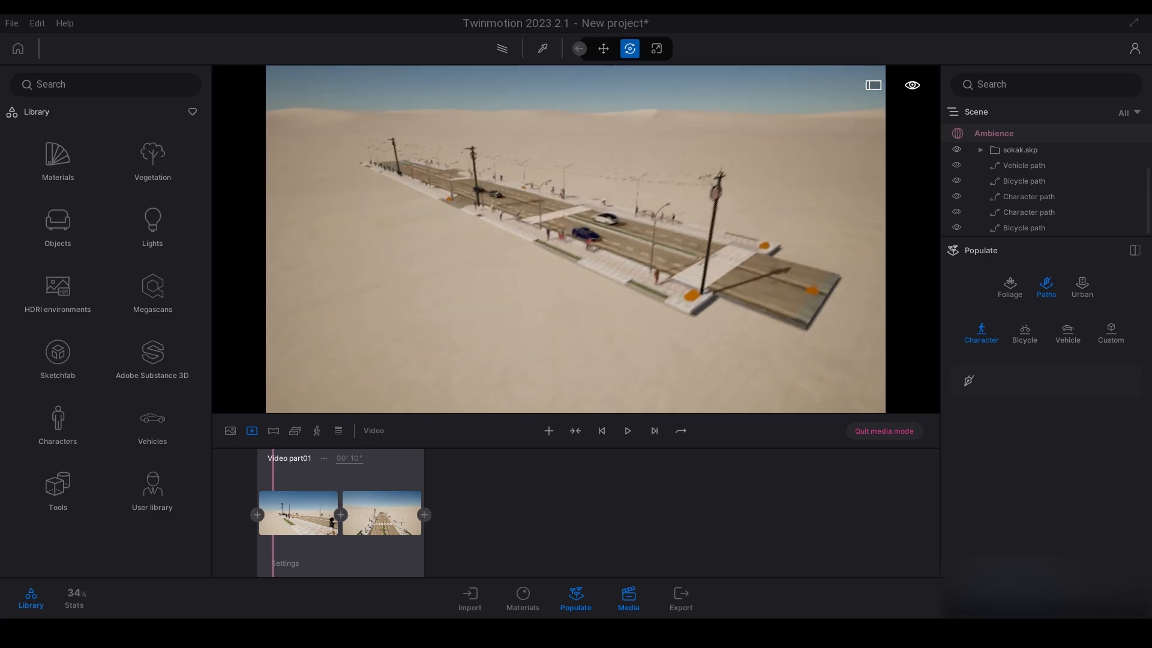
pyautogui.click(1111, 330)
pyautogui.click(969, 380)
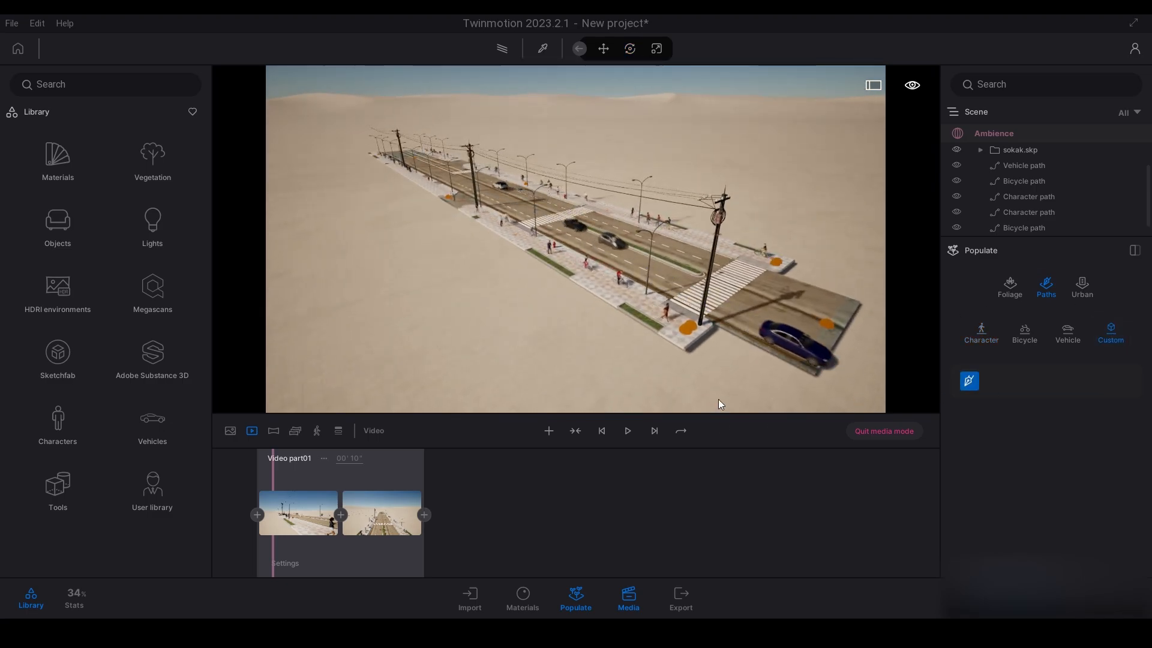
pyautogui.click(680, 384)
pyautogui.doubleClick(679, 390)
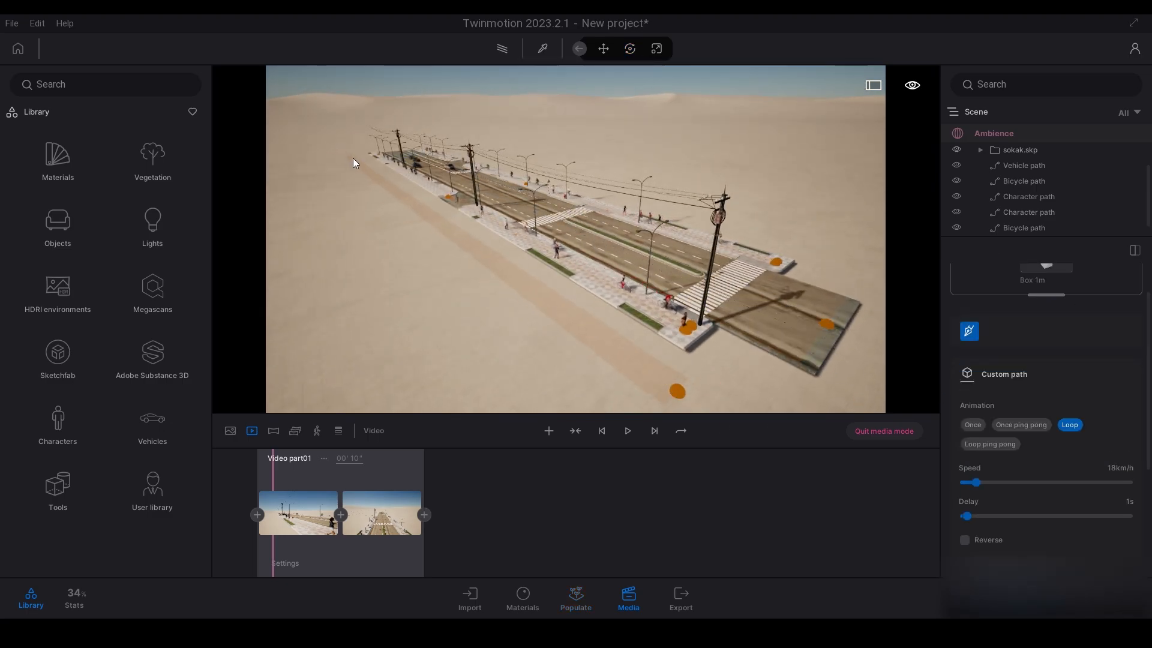
pyautogui.press('Escape')
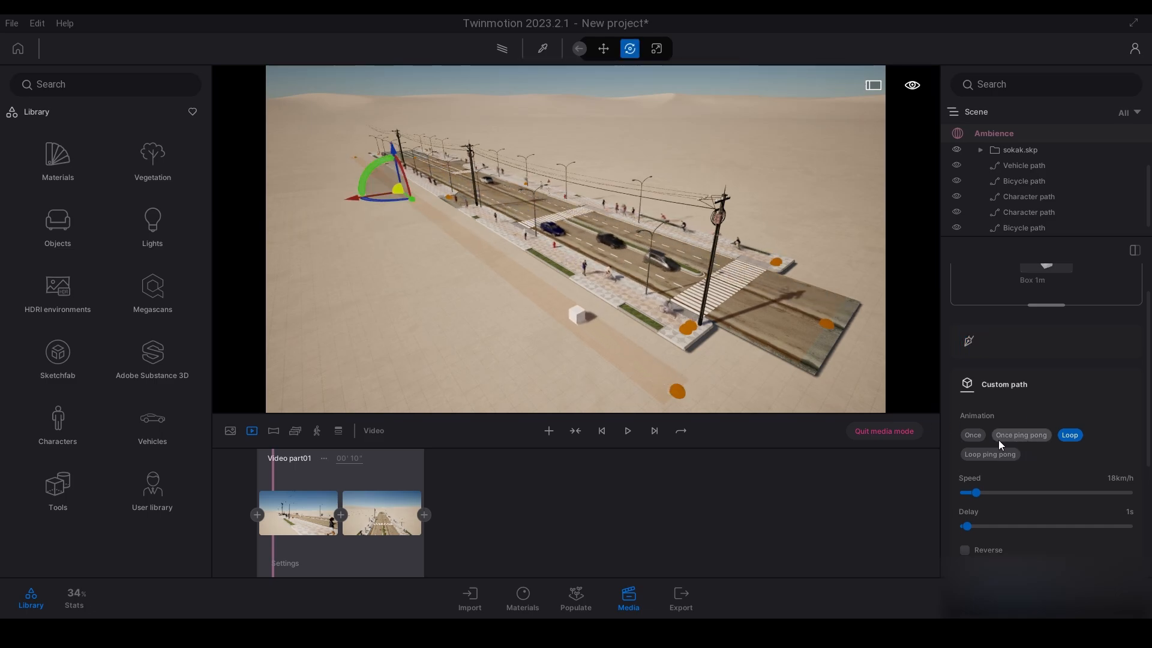
pyautogui.scroll(-2, 999, 441)
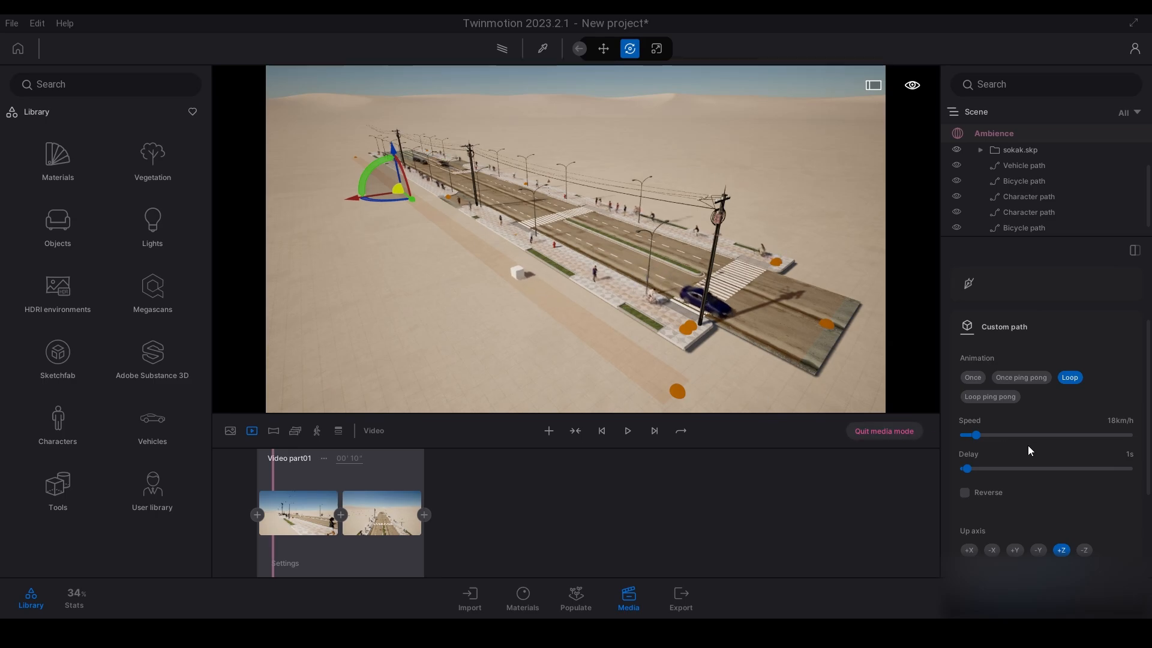
pyautogui.scroll(-5, 1060, 451)
pyautogui.scroll(8, 1060, 450)
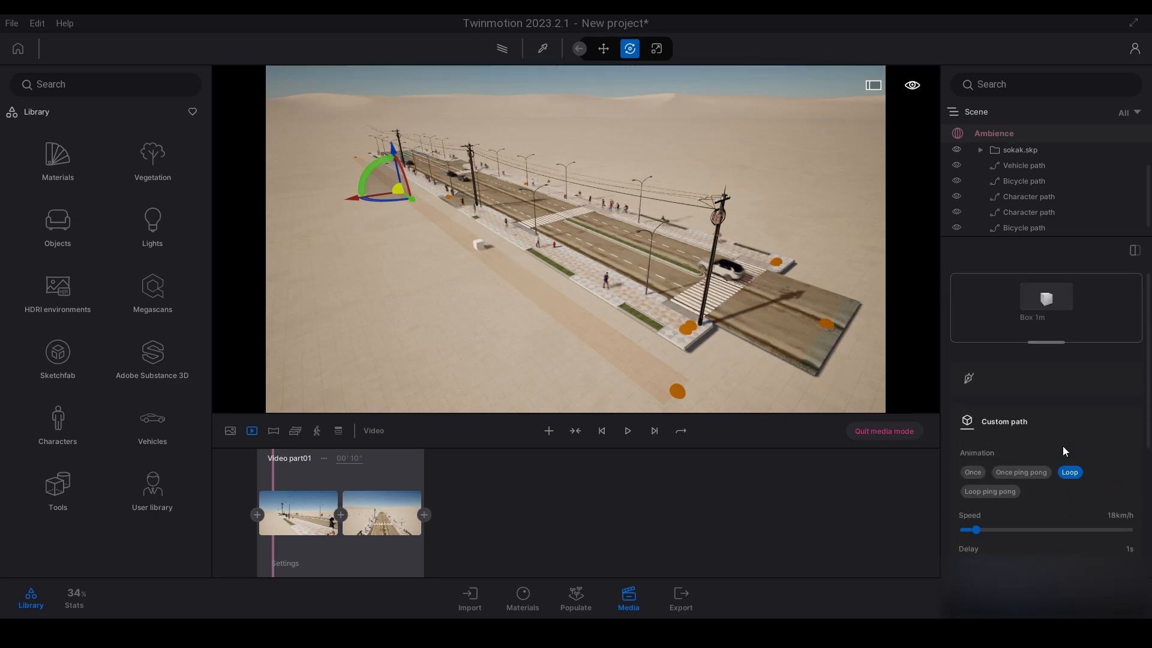
# Replace the custom path's Box 1m with the 2022 Kia Sportage from the Kia folder of the user library's cars.
pyautogui.moveTo(1037, 299)
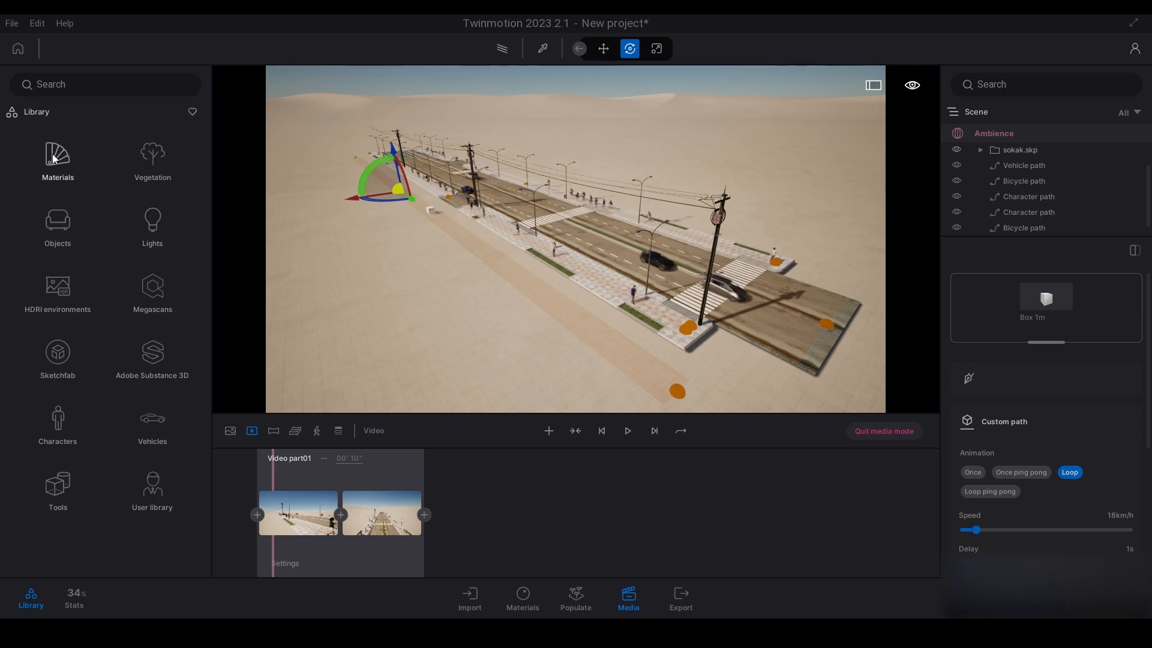
pyautogui.click(148, 485)
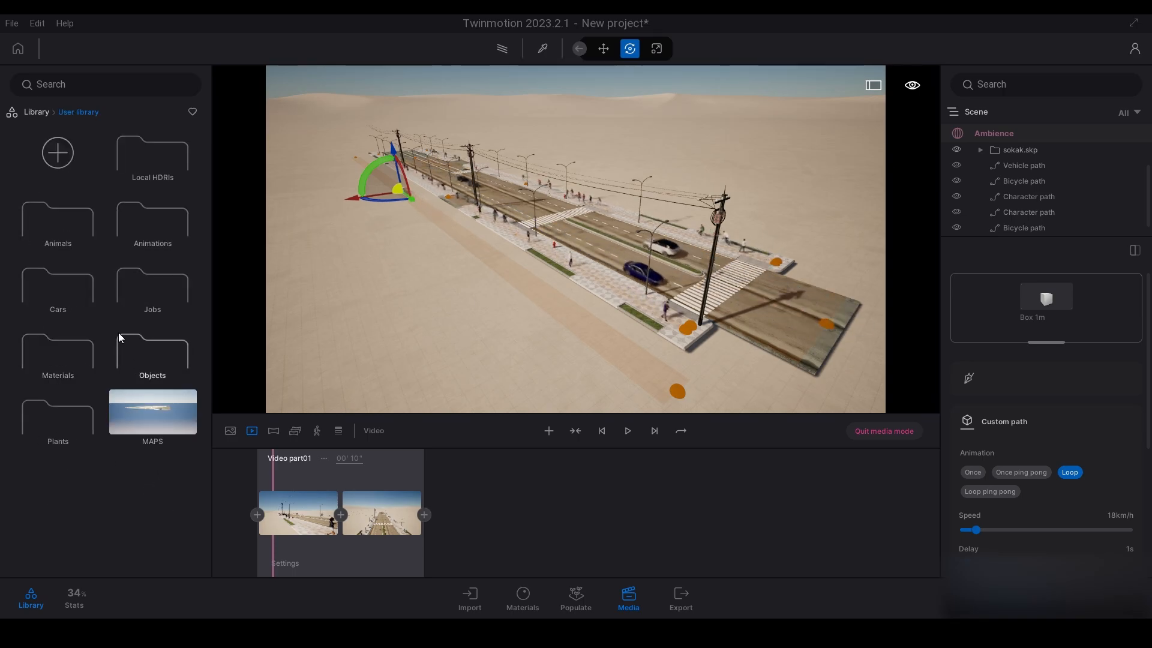
pyautogui.click(74, 294)
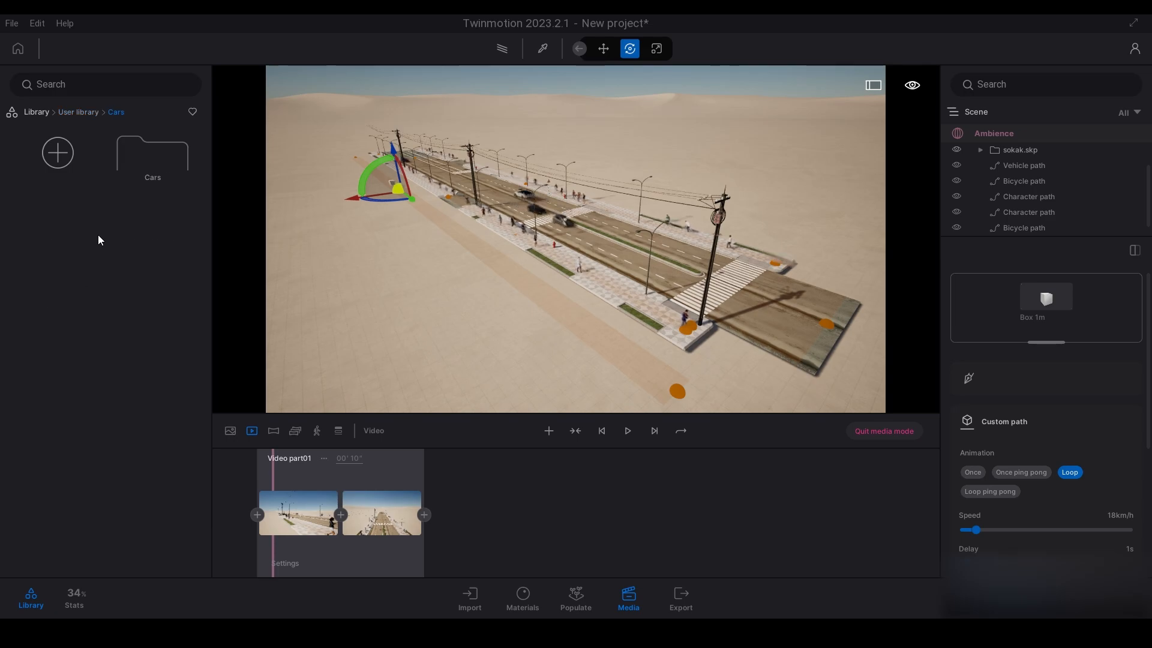
pyautogui.click(133, 169)
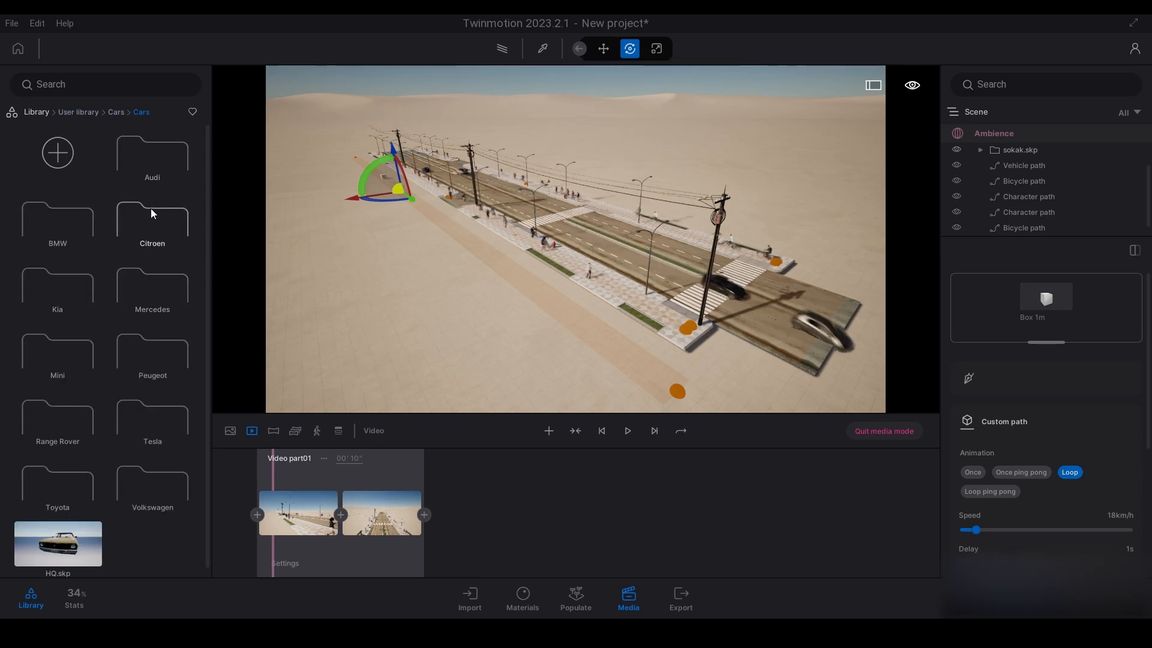
pyautogui.click(145, 172)
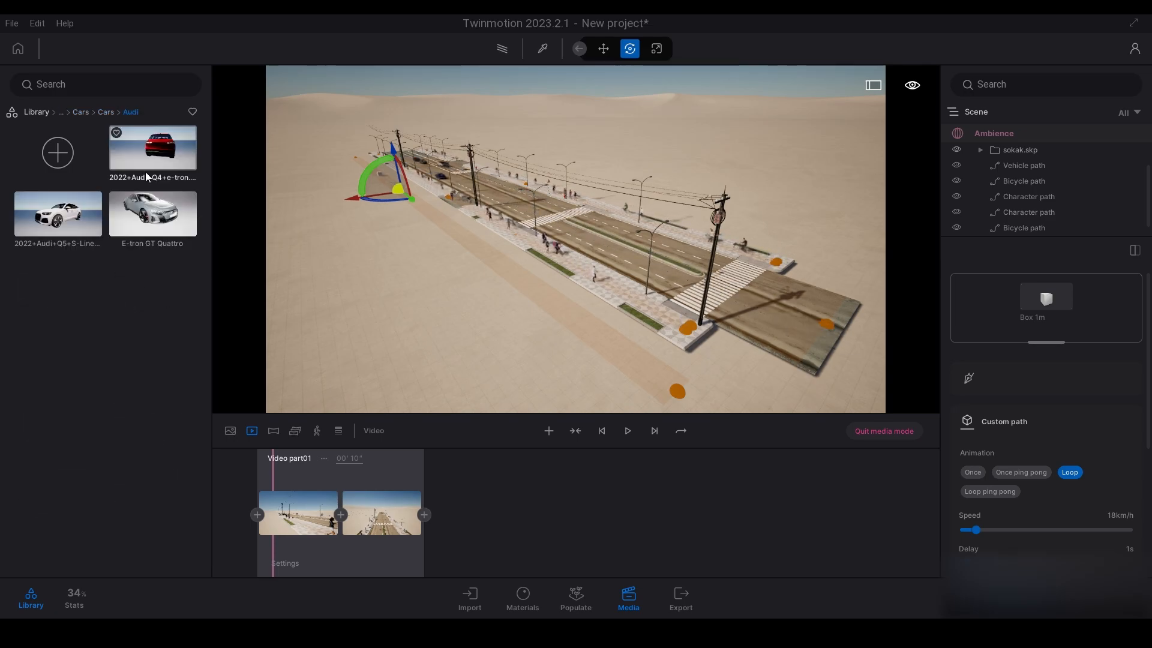
pyautogui.click(103, 111)
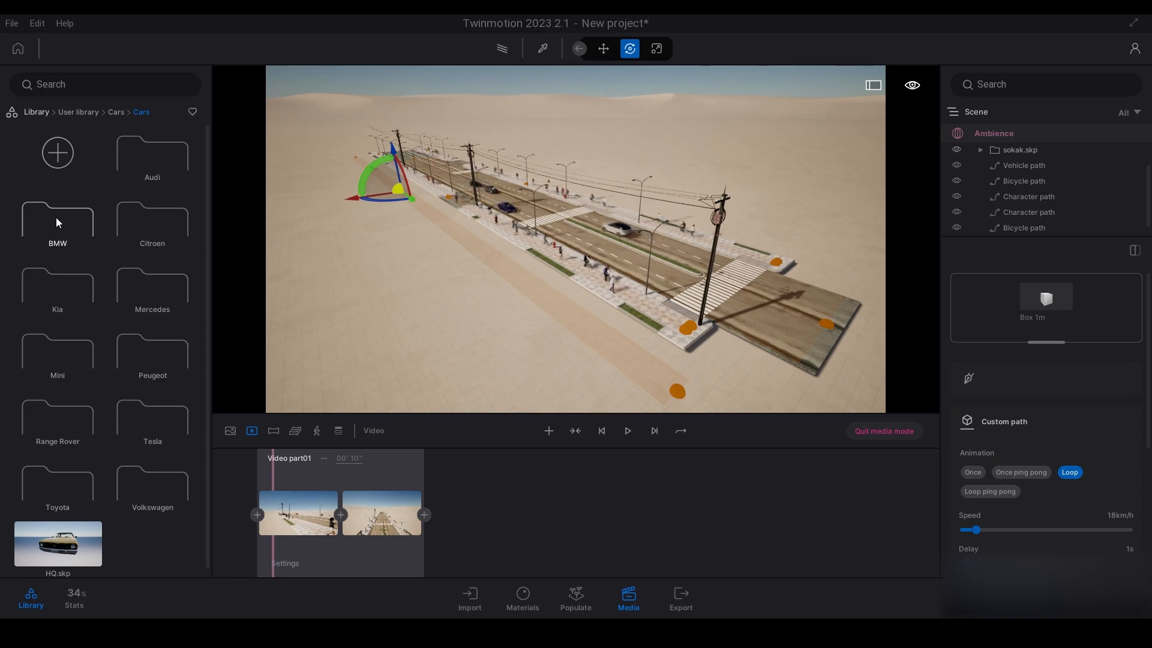
pyautogui.click(59, 289)
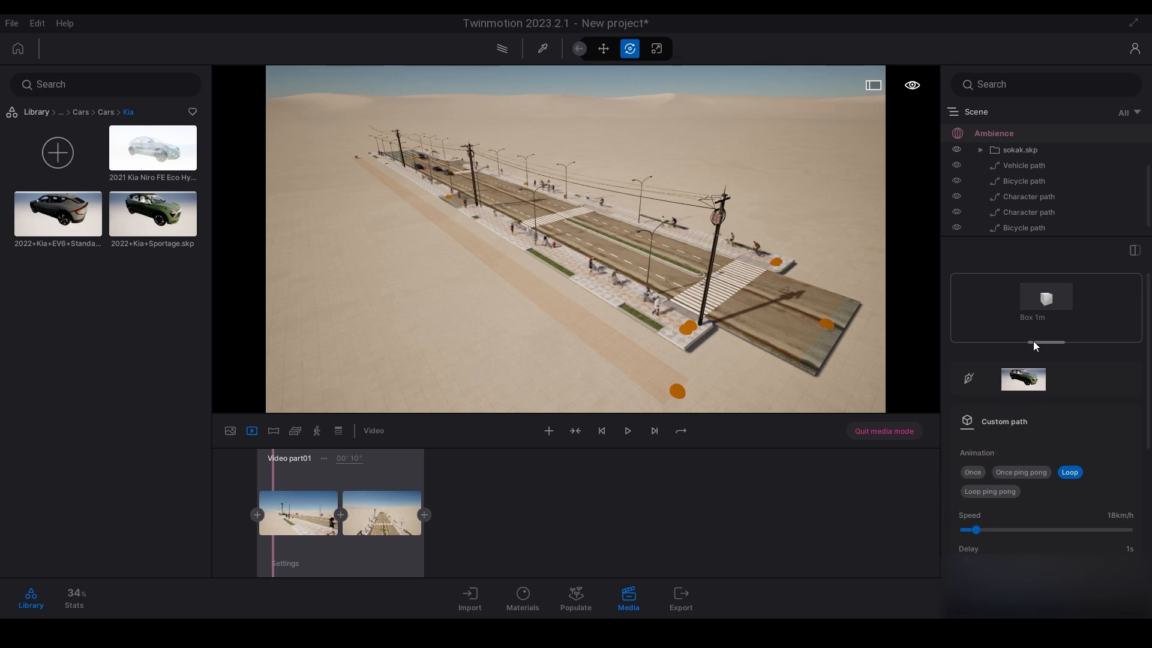
pyautogui.moveTo(1035, 346); pyautogui.dragTo(1044, 322)
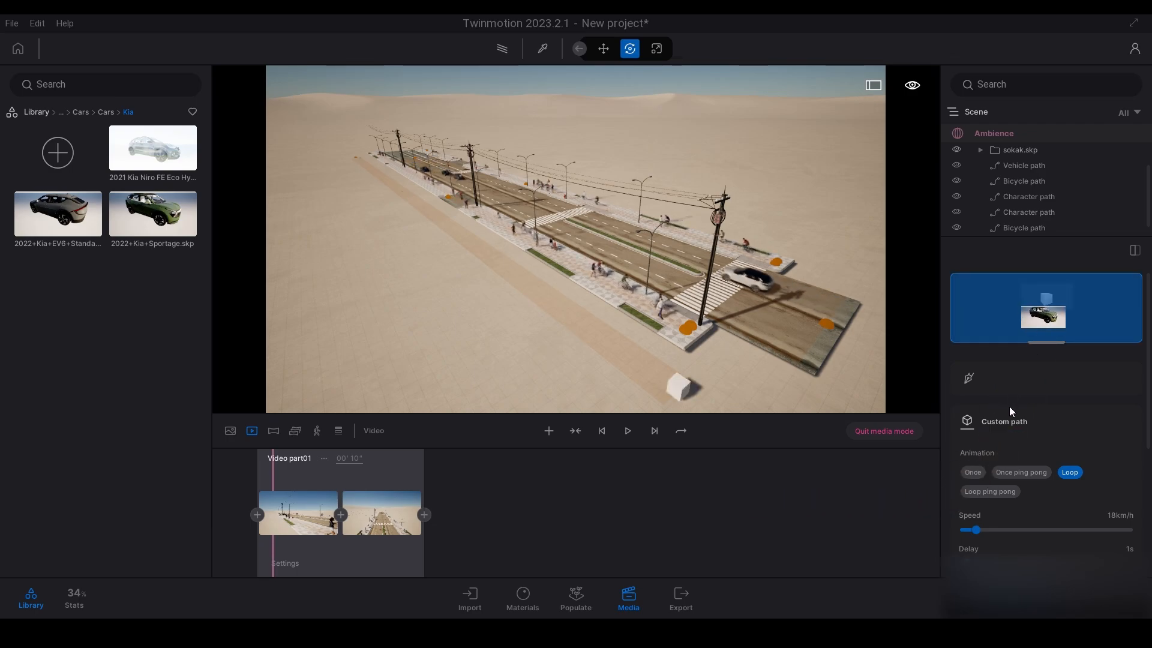
pyautogui.moveTo(1045, 323); pyautogui.dragTo(1045, 322)
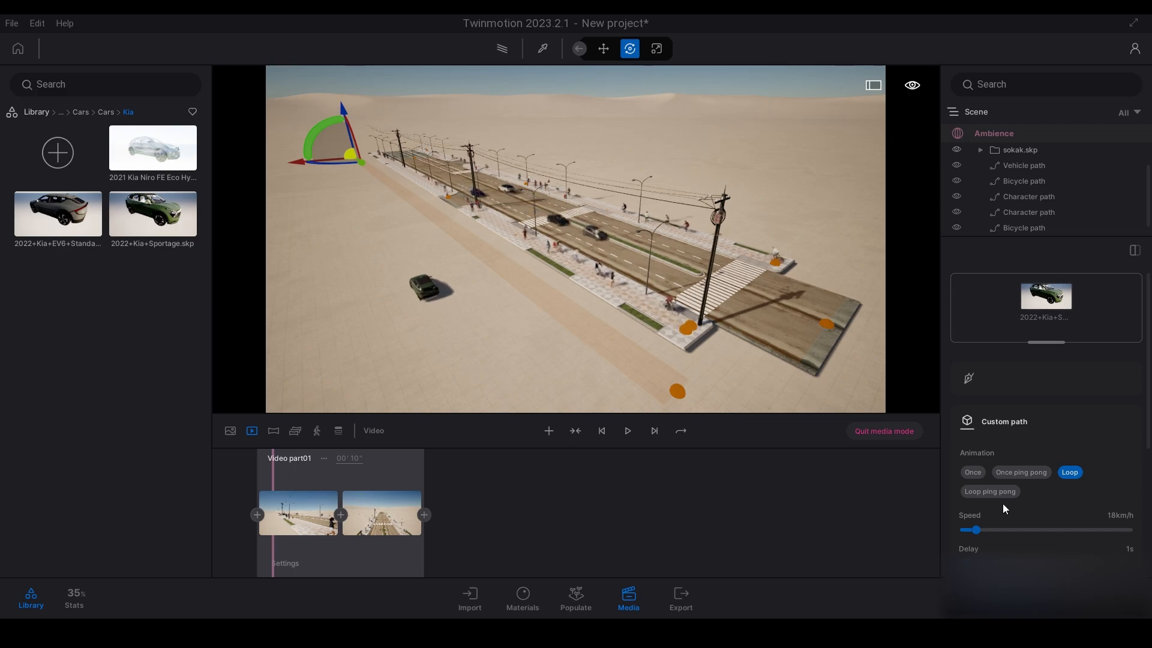
# Adjust the custom path's offset, trying -0.51 m and -0.29 m, and deselect the path.
pyautogui.scroll(-2, 1003, 503)
pyautogui.scroll(-4, 1004, 506)
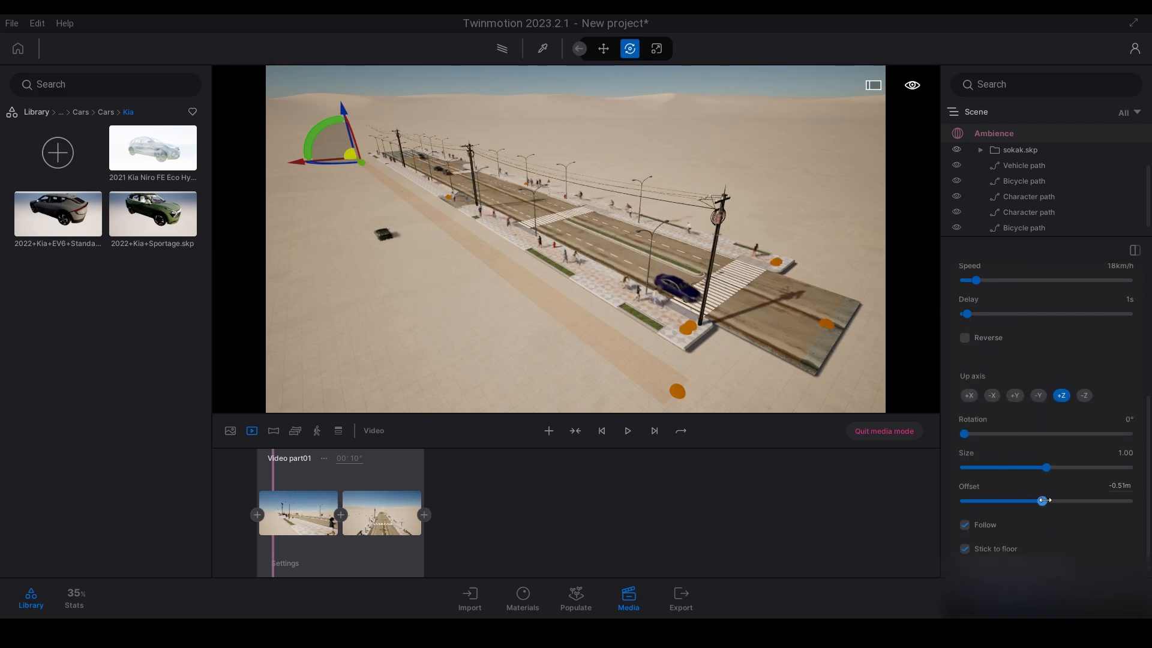
pyautogui.moveTo(1044, 501); pyautogui.dragTo(1050, 501)
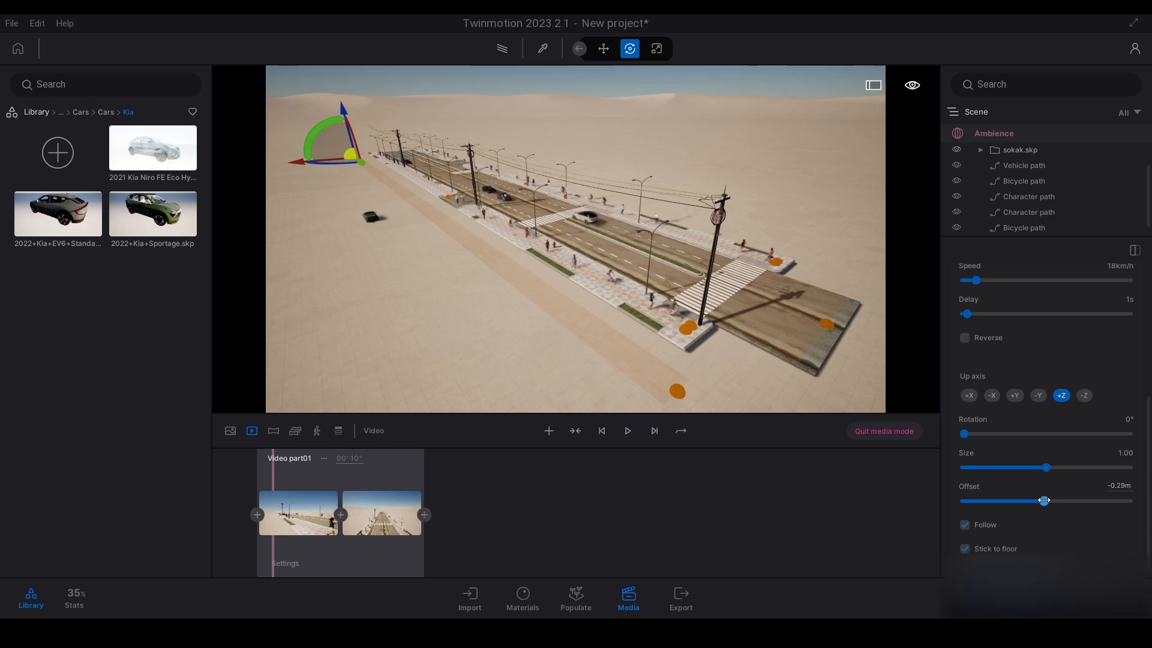
pyautogui.scroll(4, 1036, 491)
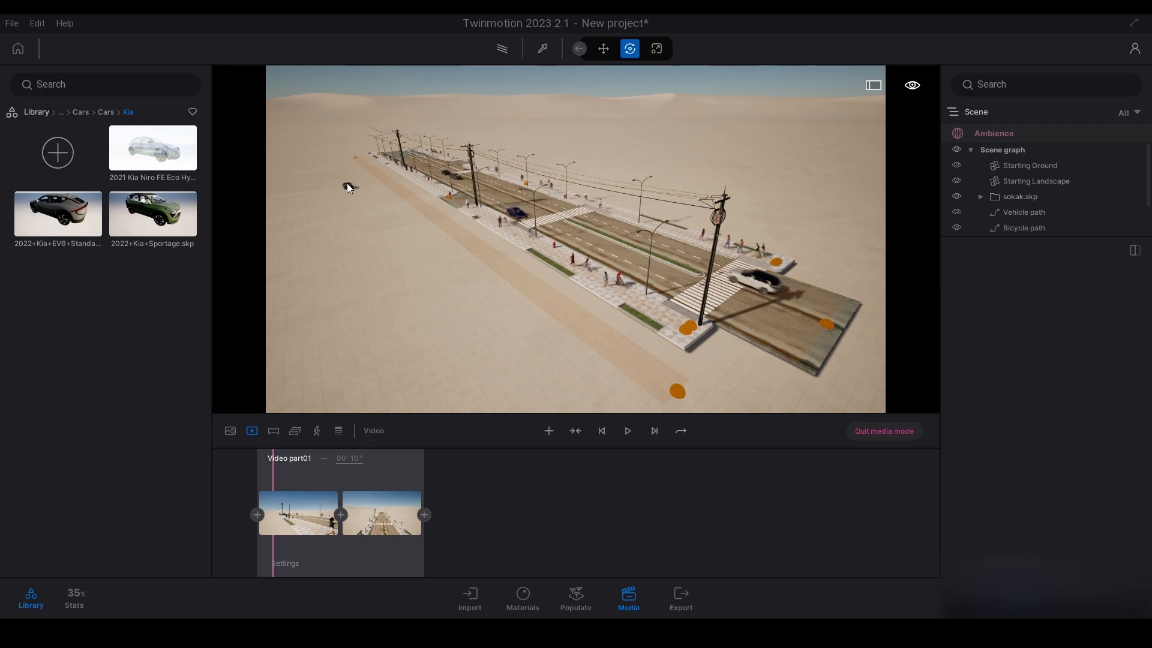
# Select the custom path beside the street and open the Aircraft category of the library's vehicles.
pyautogui.click(366, 168)
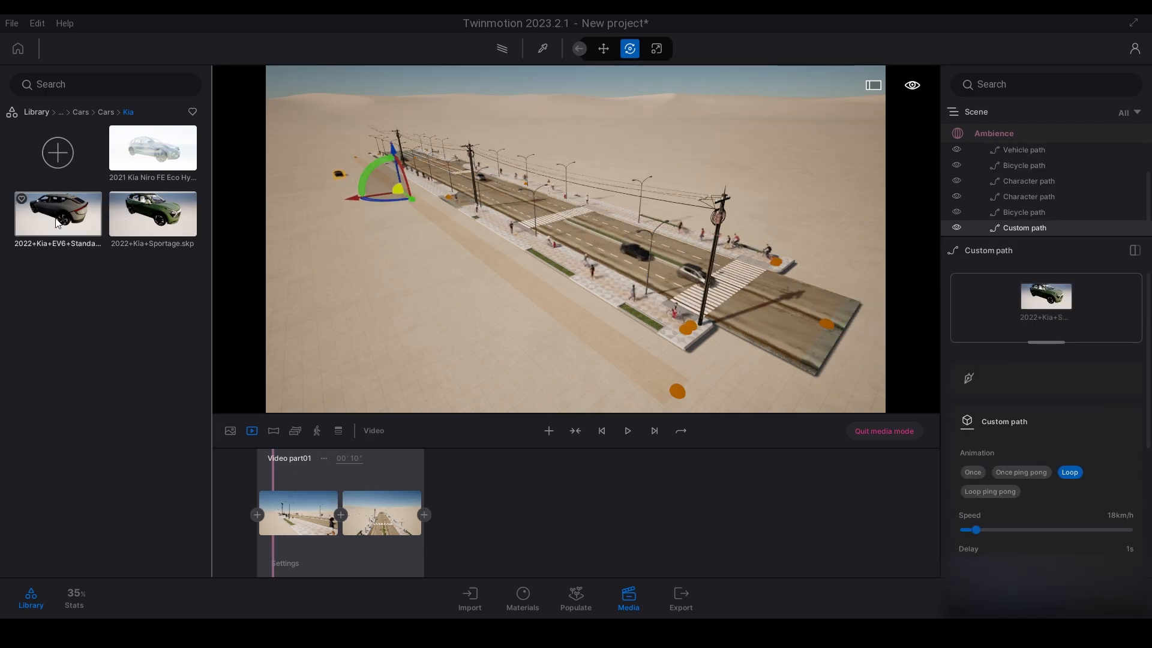
pyautogui.click(100, 113)
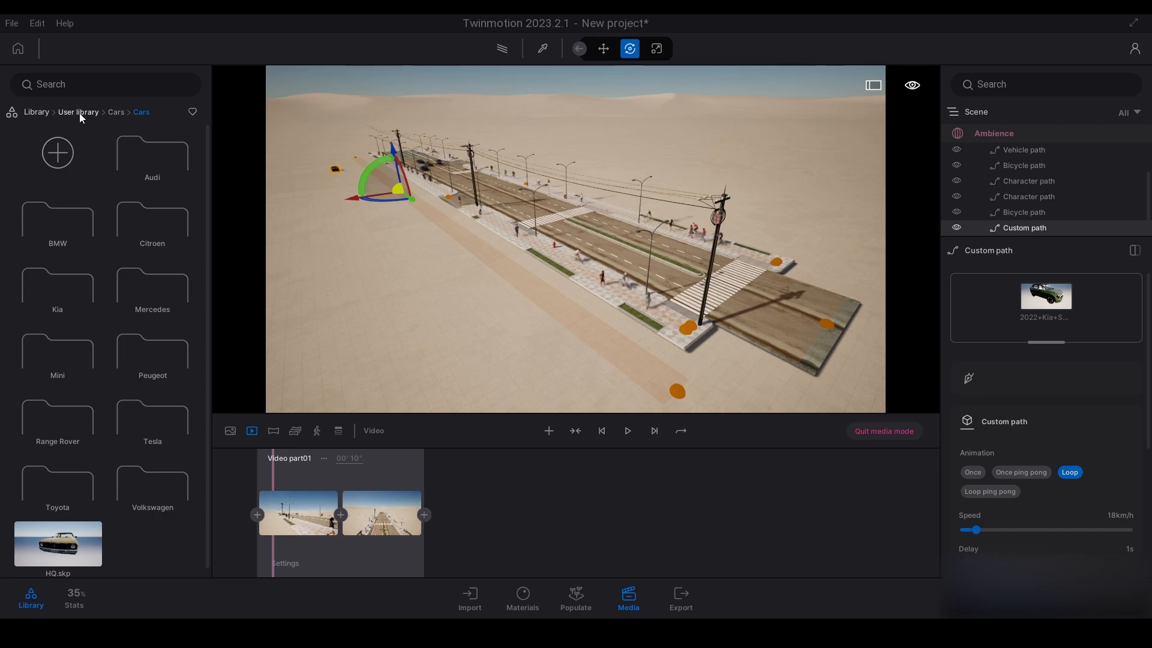
pyautogui.click(44, 114)
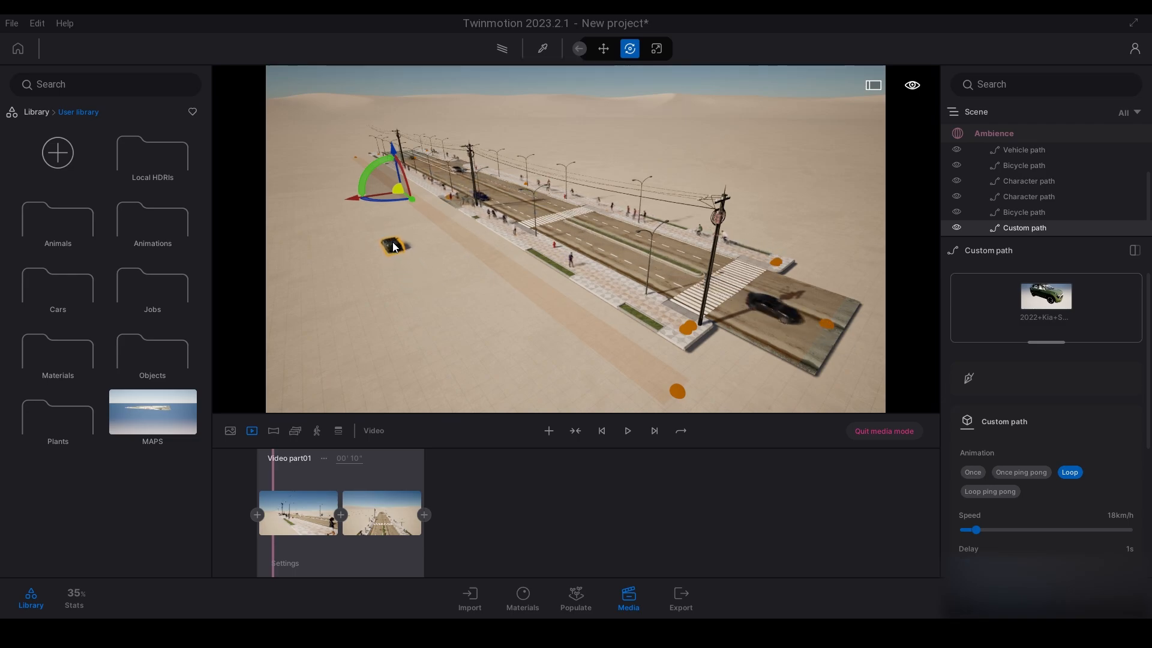
pyautogui.click(29, 112)
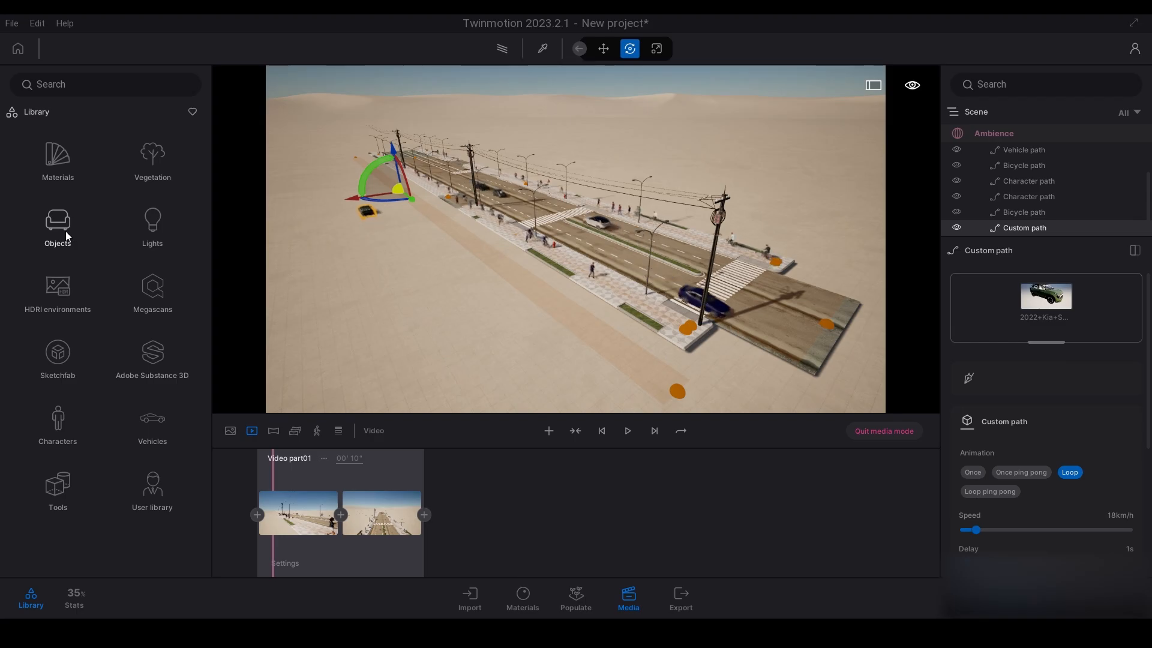
pyautogui.click(142, 437)
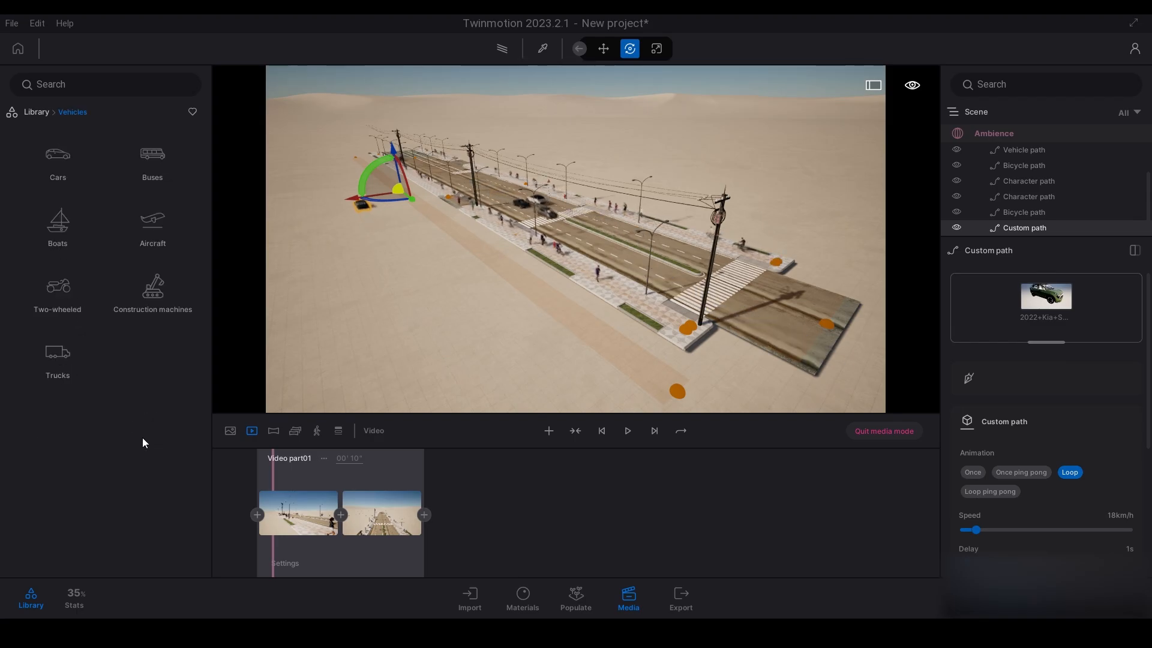
pyautogui.click(147, 220)
# Look through the aircraft and replace the custom path's 2022 Kia Sportage with Plane 01 Parking.
pyautogui.moveTo(152, 340)
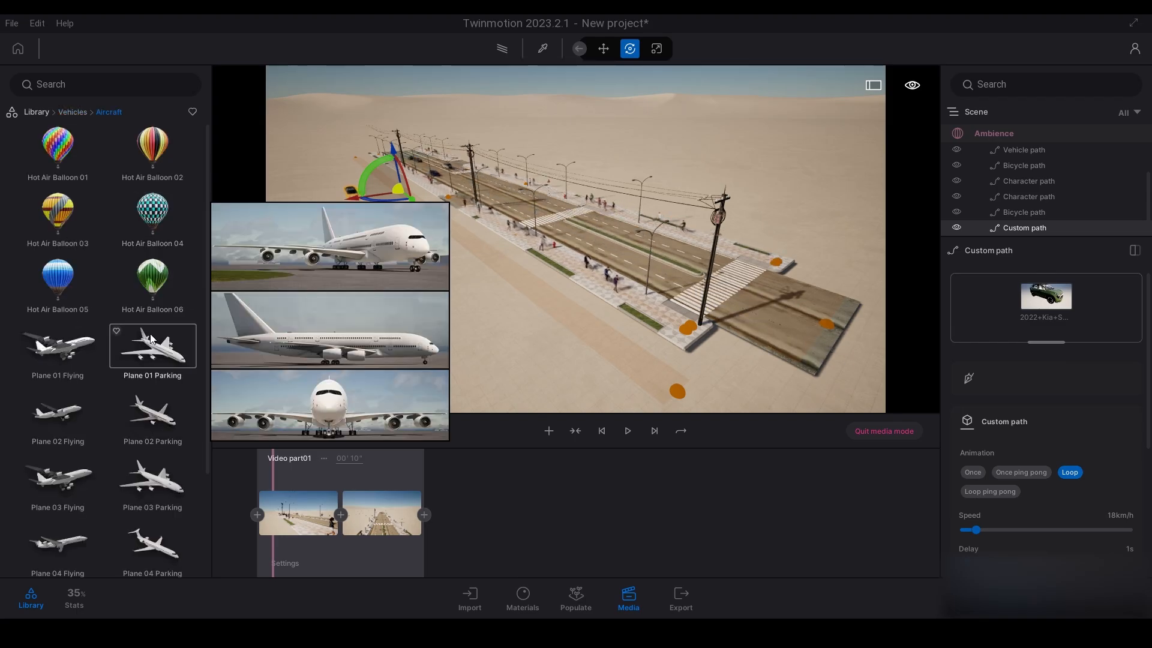
pyautogui.scroll(-1, 138, 366)
pyautogui.moveTo(132, 385)
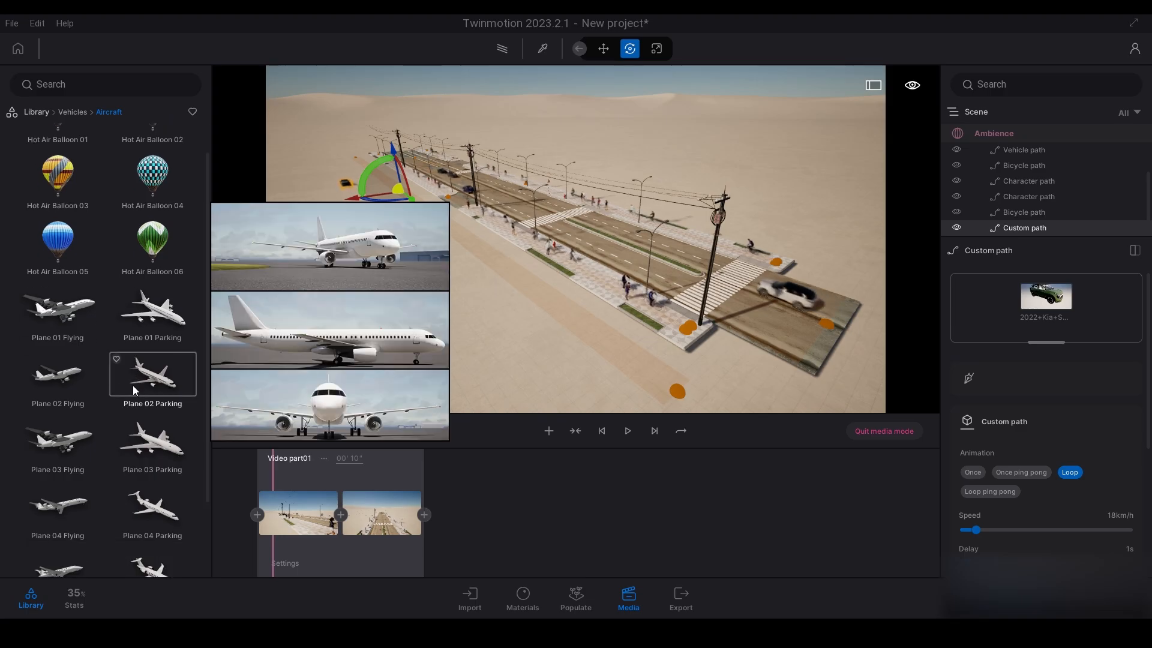
pyautogui.scroll(-1, 140, 390)
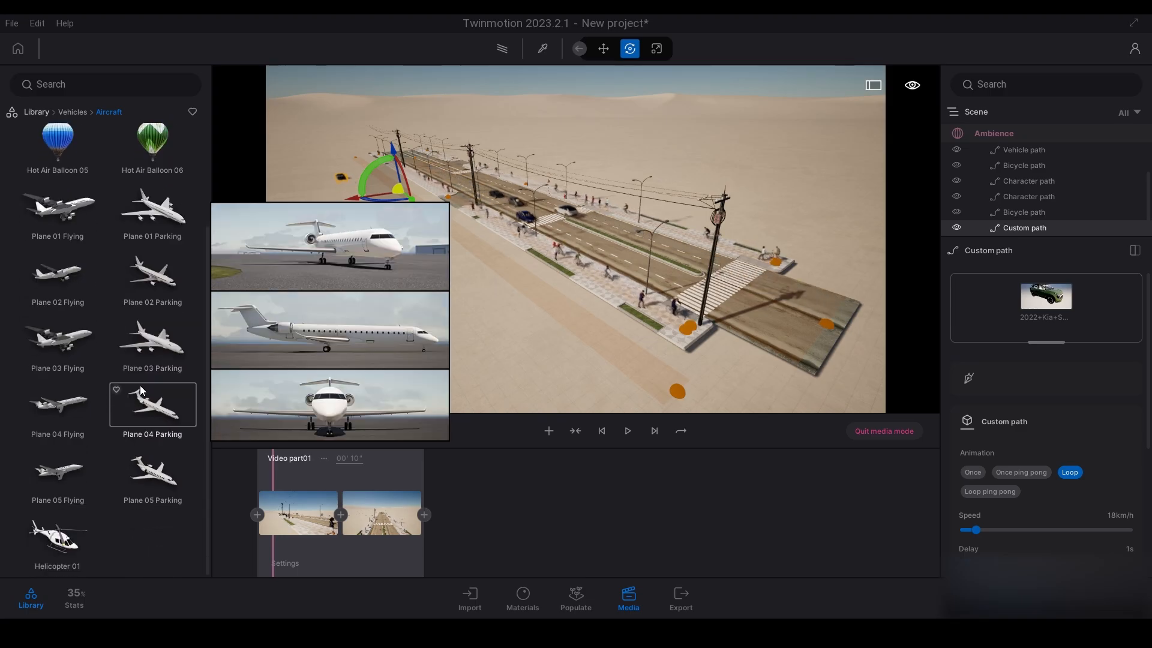
pyautogui.scroll(2, 142, 391)
pyautogui.moveTo(176, 363)
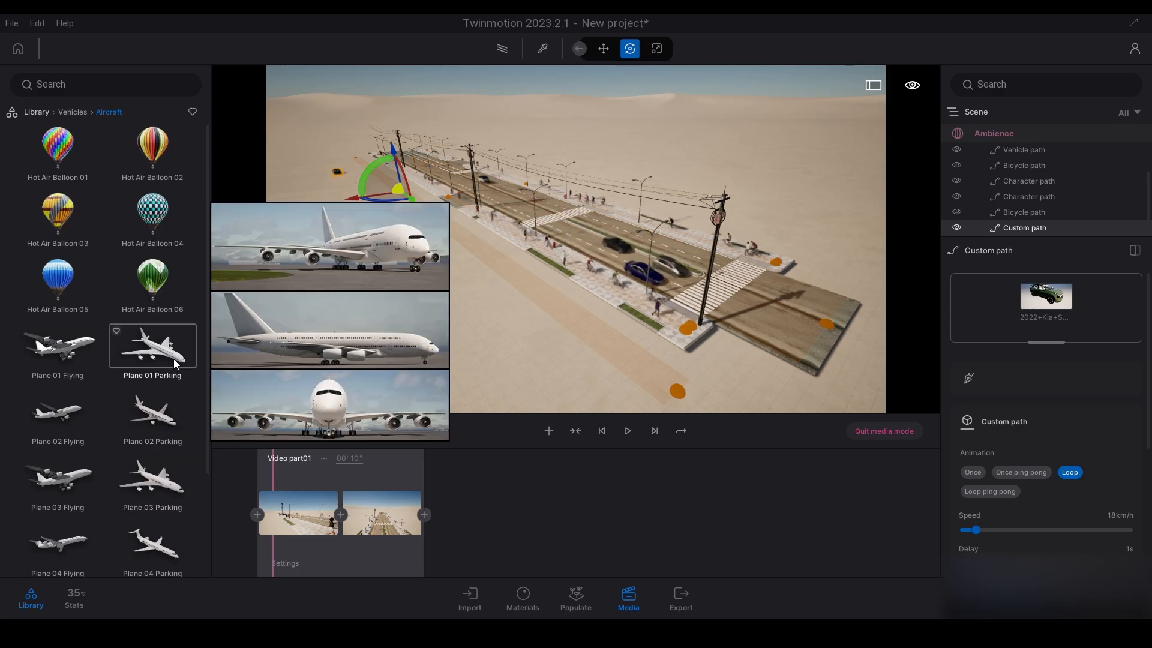
pyautogui.moveTo(173, 363); pyautogui.dragTo(1027, 337)
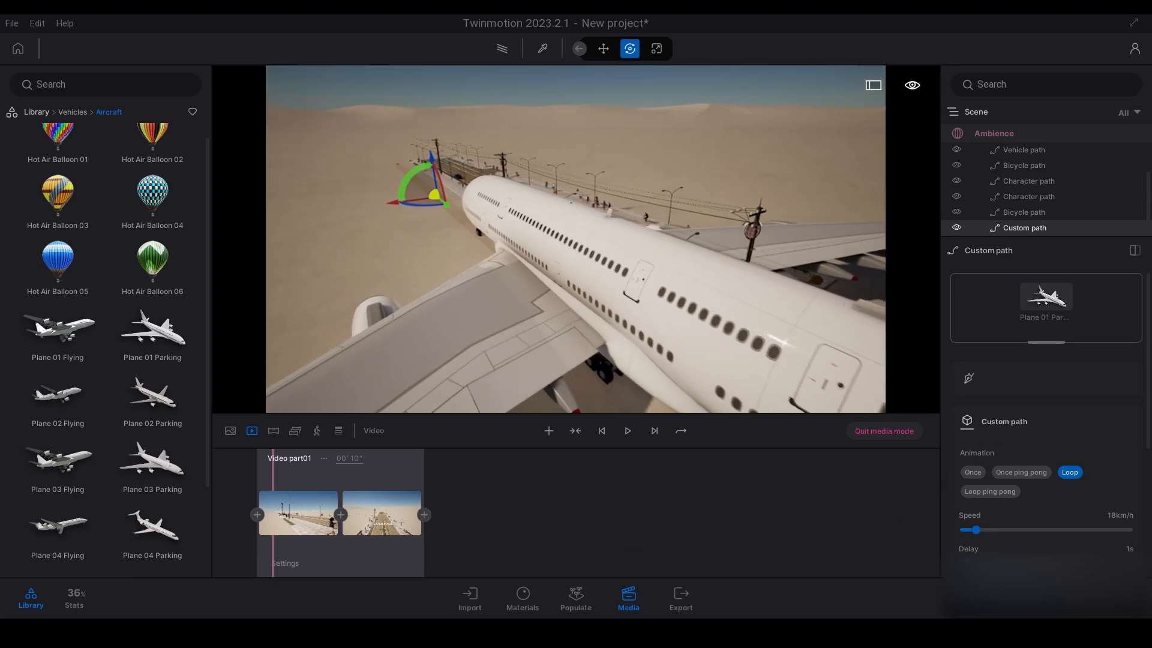
# Try the Once and Once ping pong animation modes on the plane's custom path.
pyautogui.scroll(-5, 509, 204)
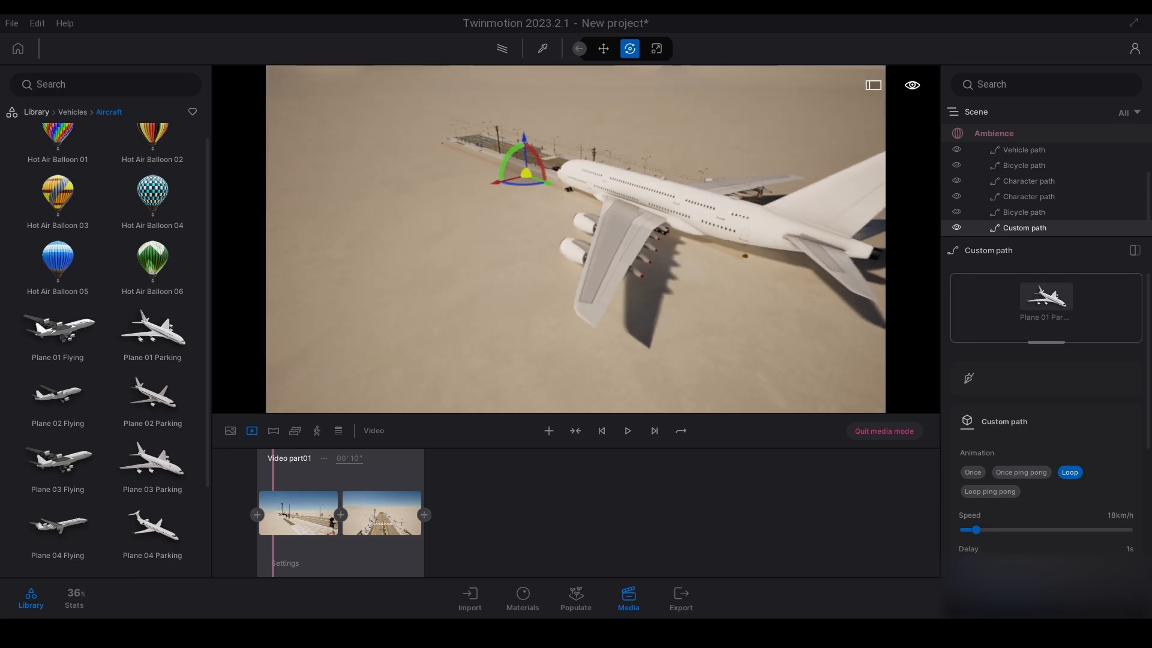
pyautogui.moveTo(503, 187); pyautogui.dragTo(326, 235)
pyautogui.moveTo(326, 234); pyautogui.dragTo(441, 188, button='right')
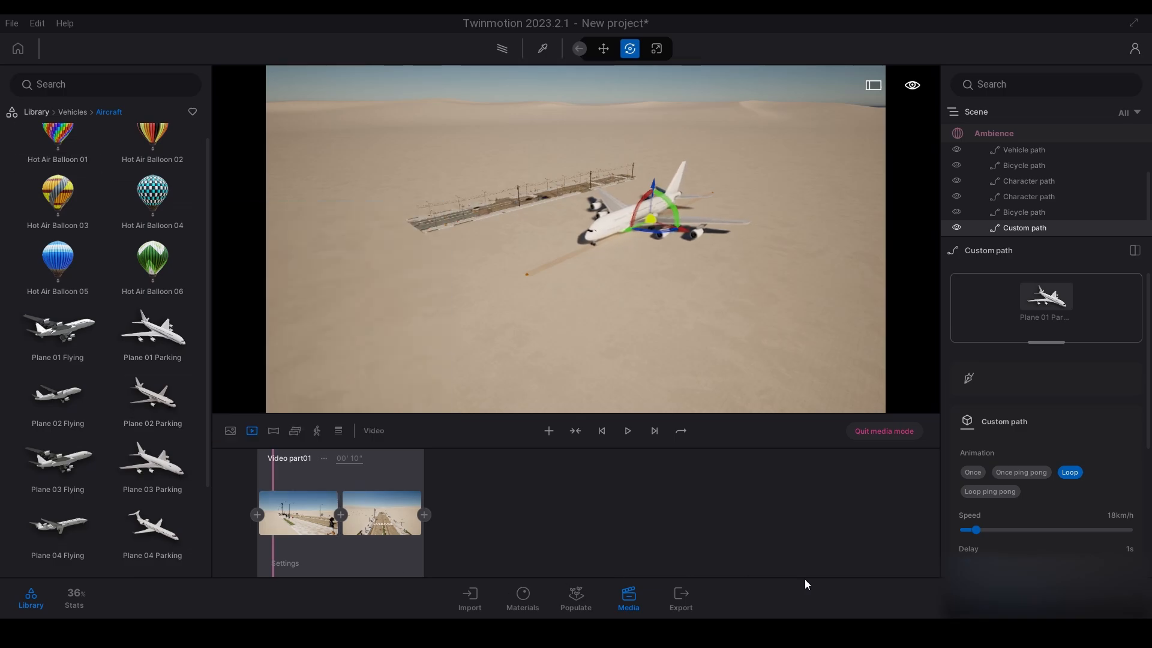
pyautogui.scroll(-2, 1064, 488)
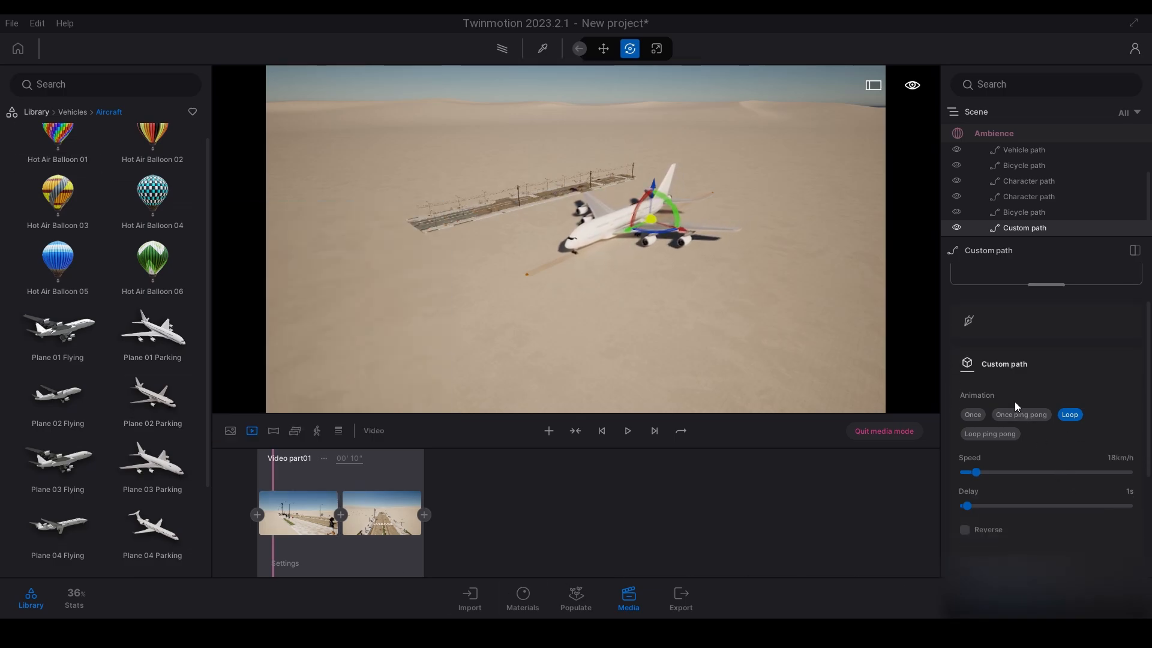
pyautogui.click(974, 414)
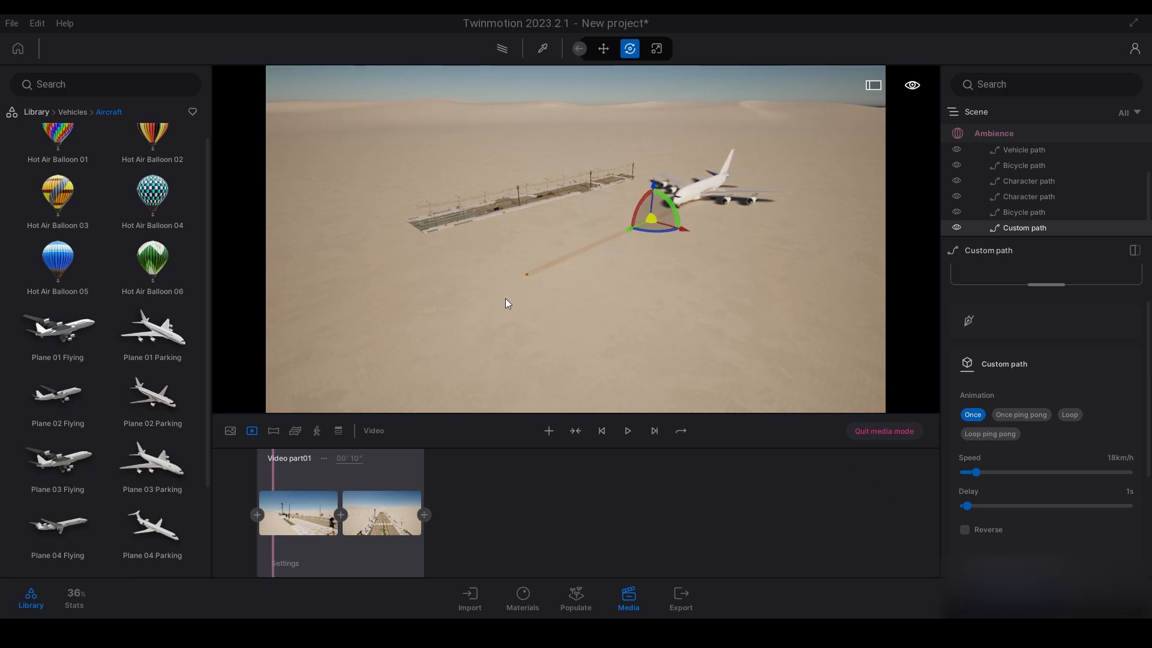
pyautogui.click(1025, 414)
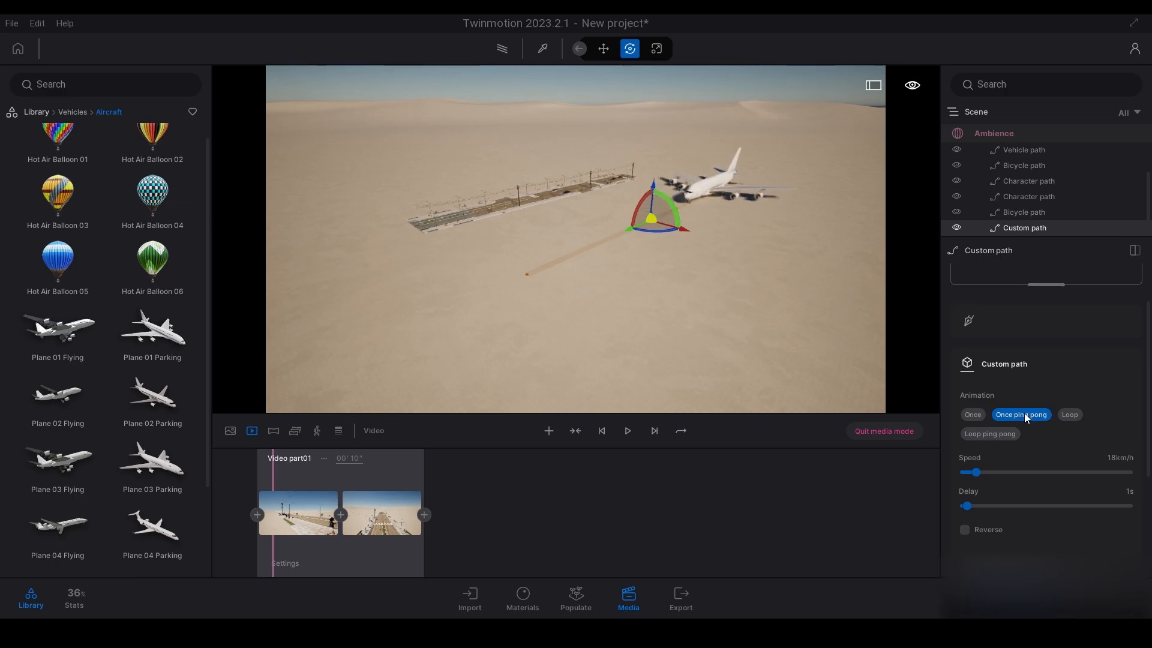
# Try path speeds of 188 and 0 km/h, switch the animation to Loop and set the speed to 228 km/h.
pyautogui.moveTo(976, 472); pyautogui.dragTo(1089, 472)
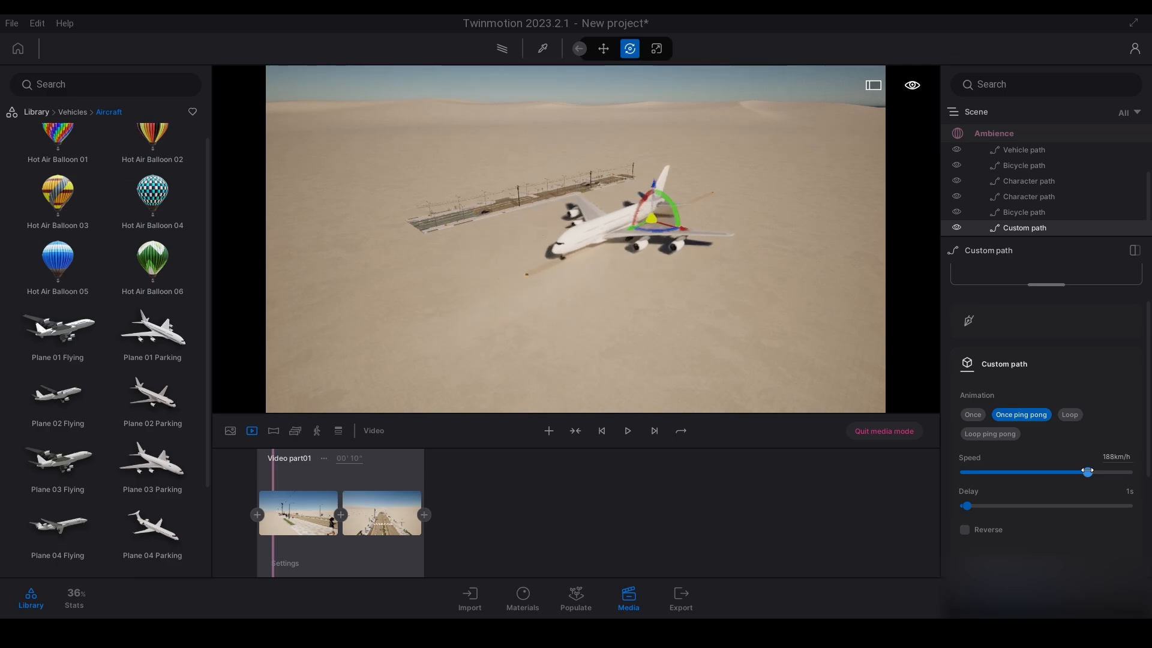
pyautogui.moveTo(1088, 471); pyautogui.dragTo(962, 473)
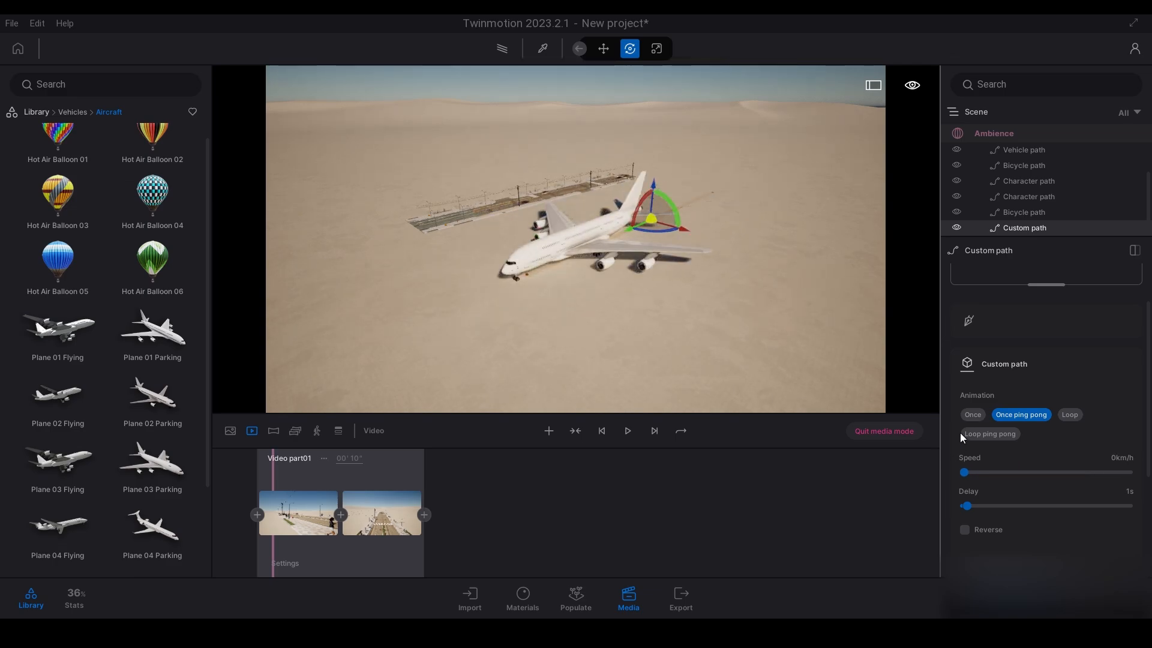
pyautogui.click(1069, 414)
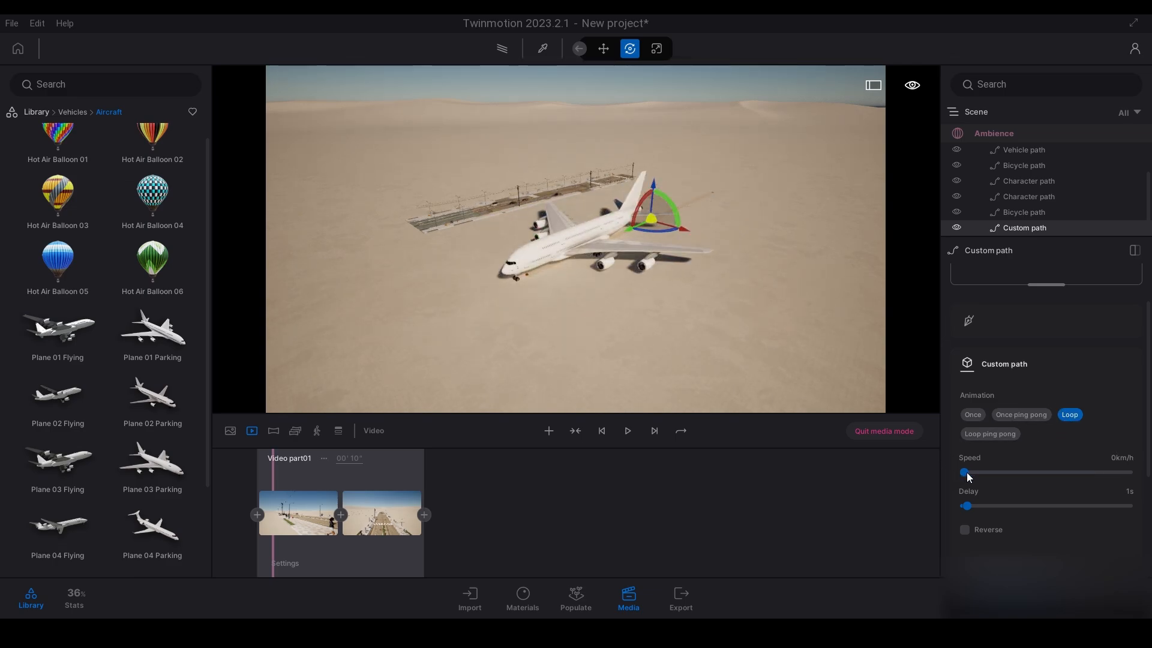
pyautogui.moveTo(967, 472); pyautogui.dragTo(1114, 472)
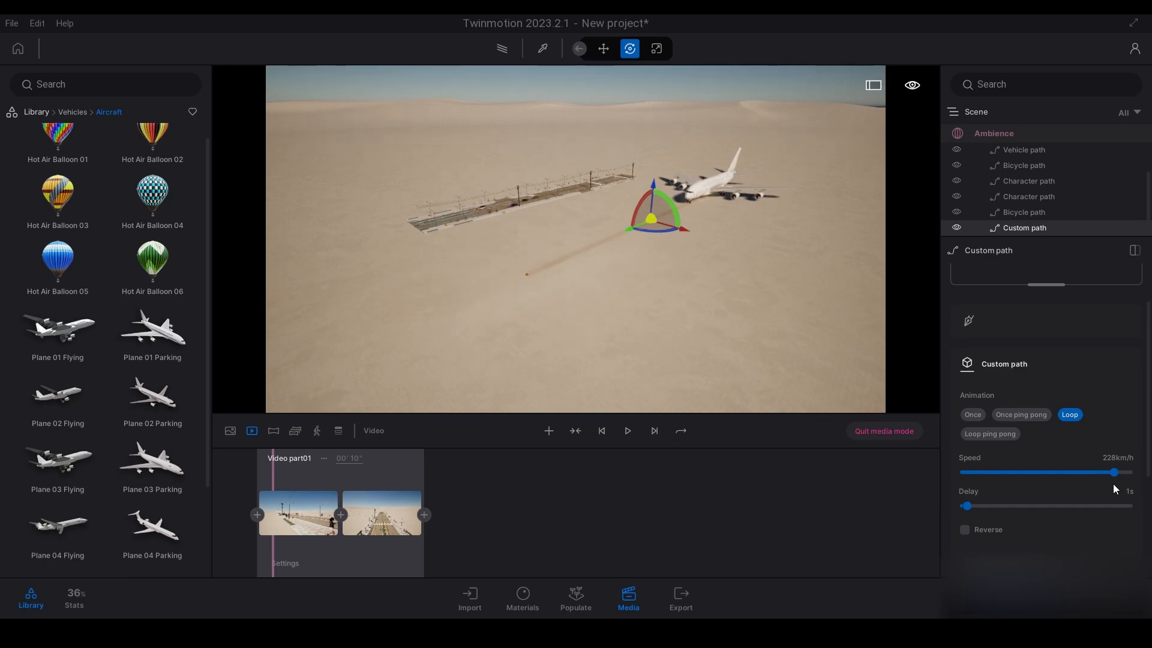
# Try the Loop ping pong animation on the plane's path and set its delay to 10 s.
pyautogui.click(1014, 433)
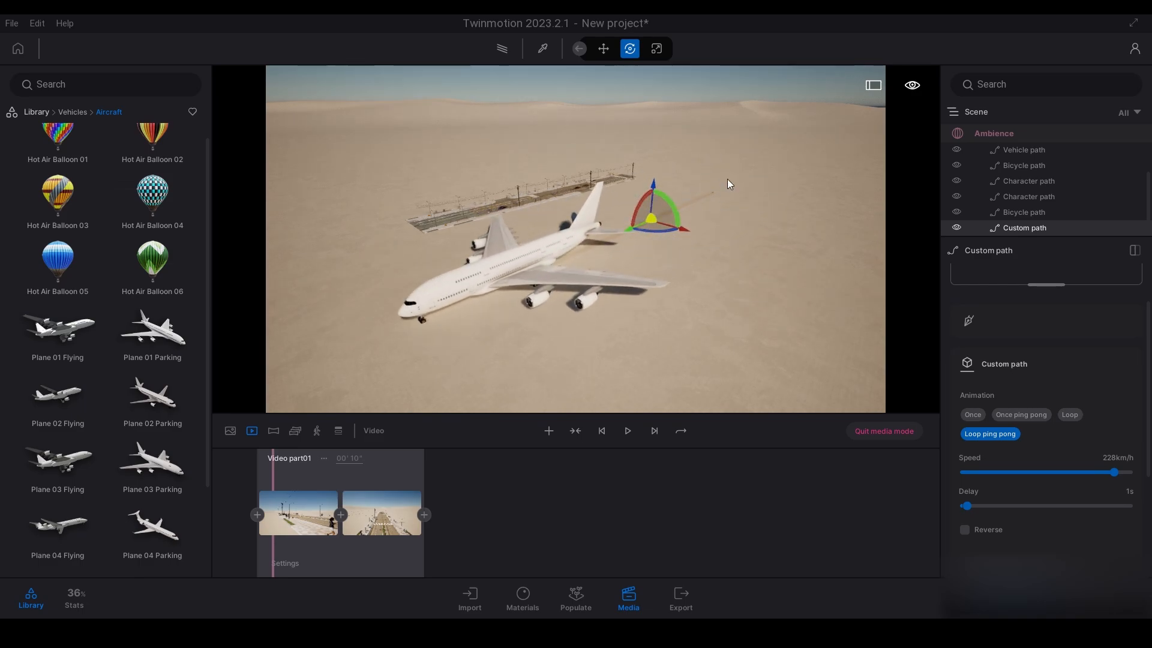
pyautogui.scroll(-1, 1000, 542)
pyautogui.scroll(-3, 998, 535)
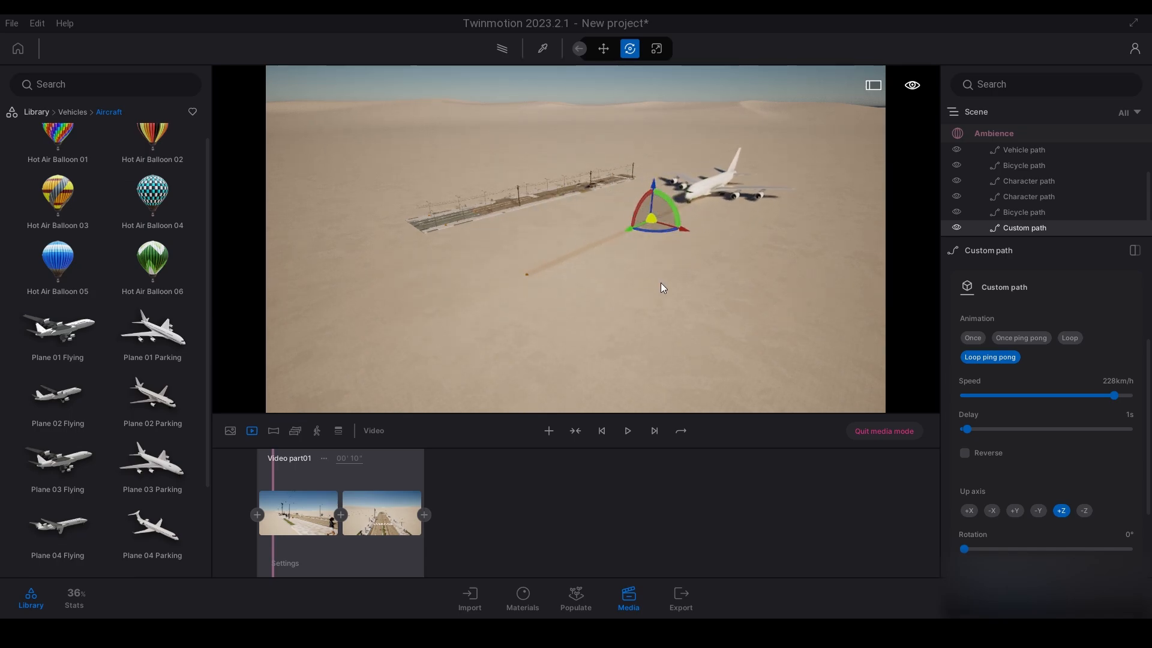
pyautogui.click(1127, 414)
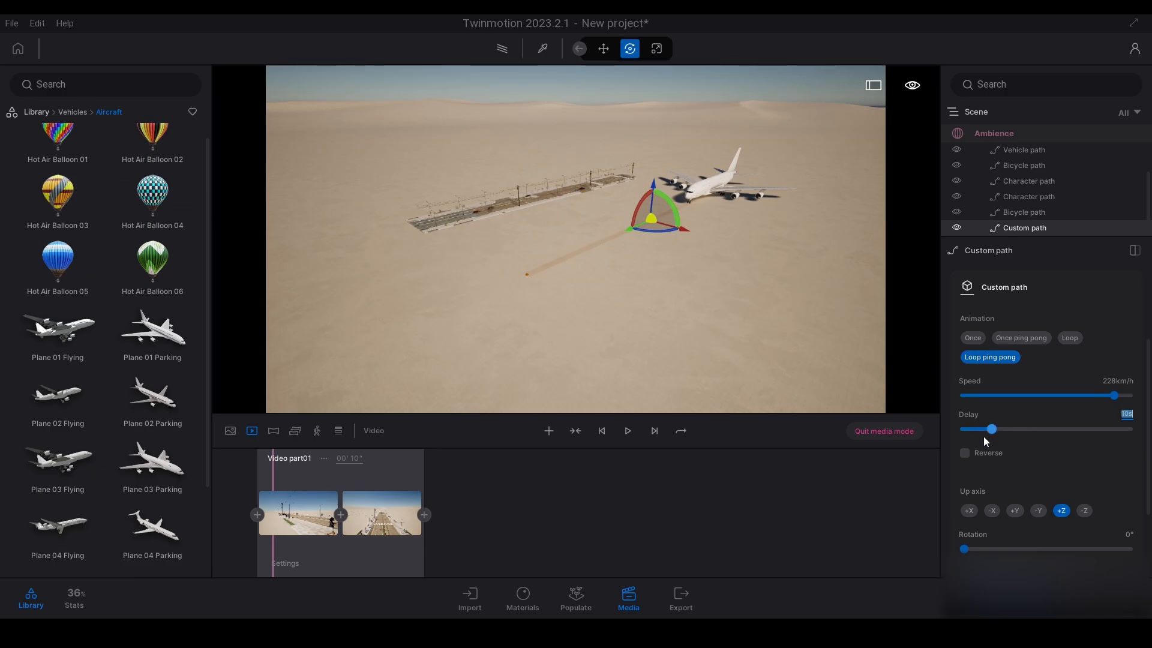
pyautogui.hotkey('shift', 'Tab')
# Try the Once animation on the plane's path and set it back to Loop.
pyautogui.scroll(-2, 1006, 467)
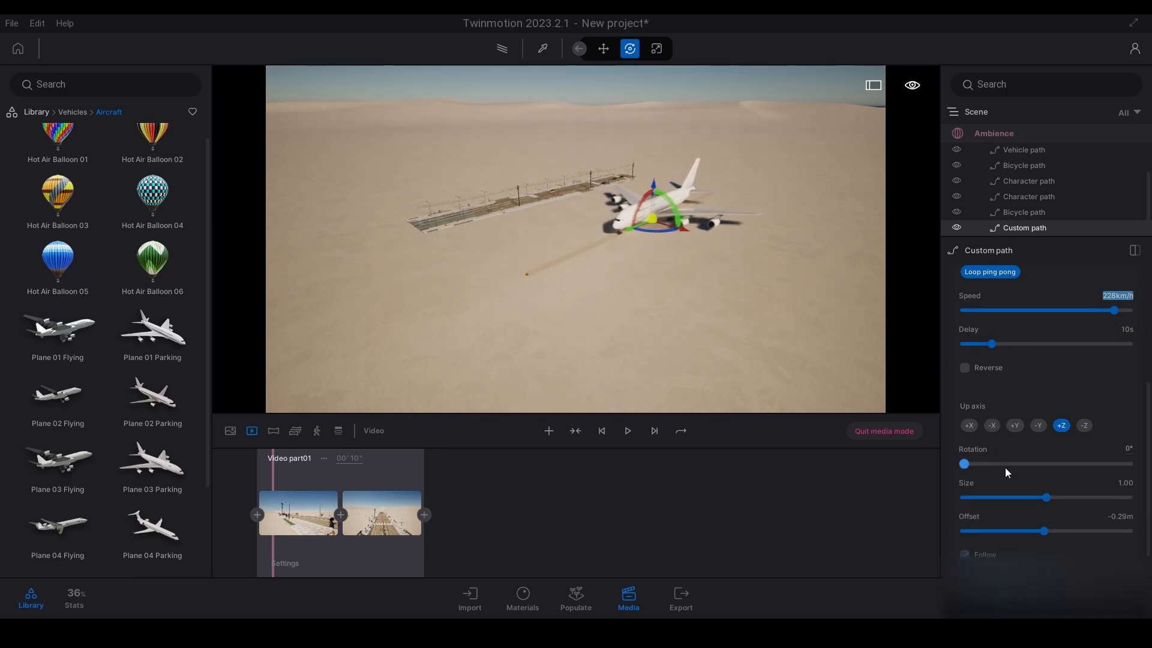
pyautogui.scroll(2, 1011, 391)
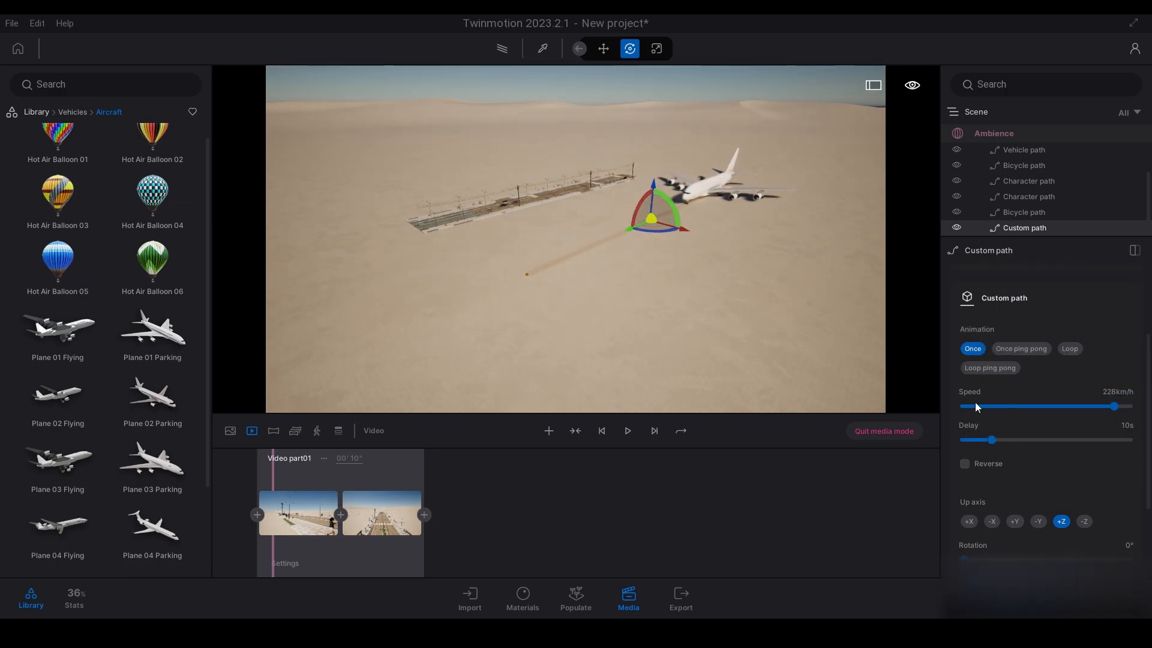
pyautogui.click(1070, 349)
# Try the plane's up axis as +X, -X, +Y, +Z and -Z.
pyautogui.scroll(-1, 1063, 413)
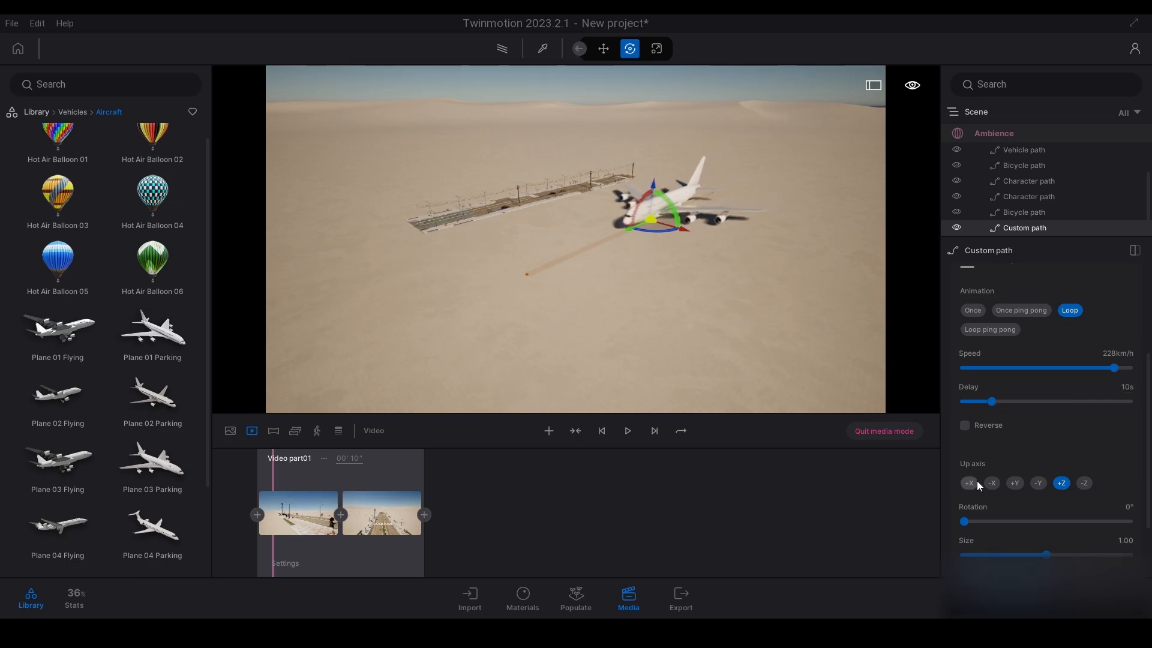
pyautogui.click(970, 483)
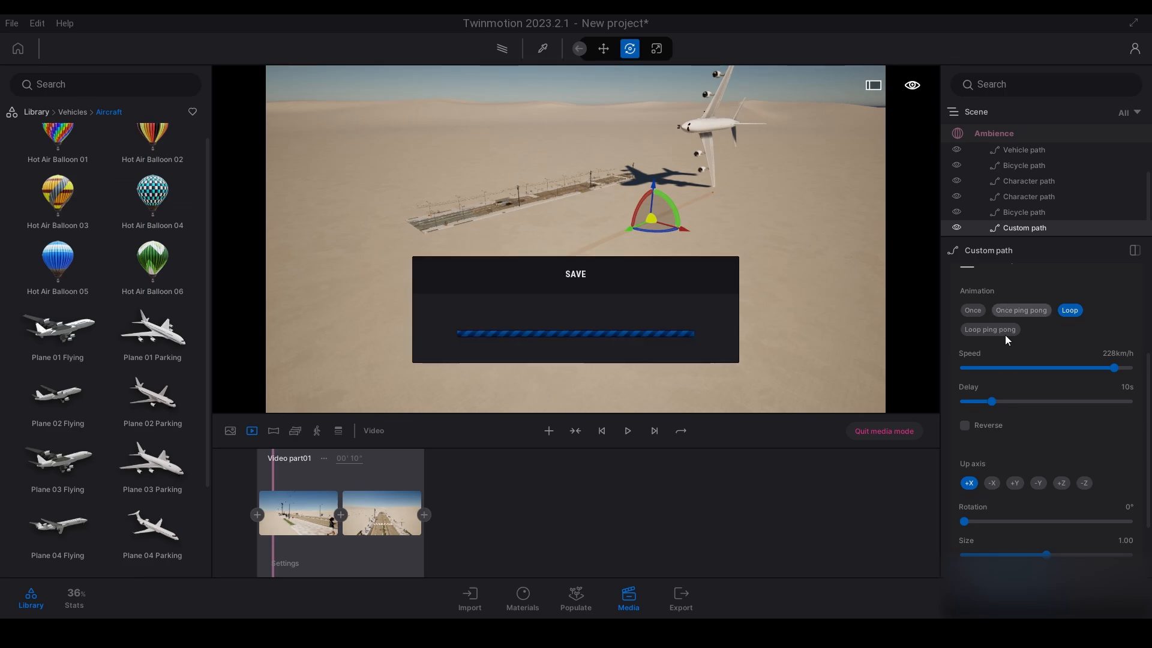
pyautogui.scroll(3, 1010, 347)
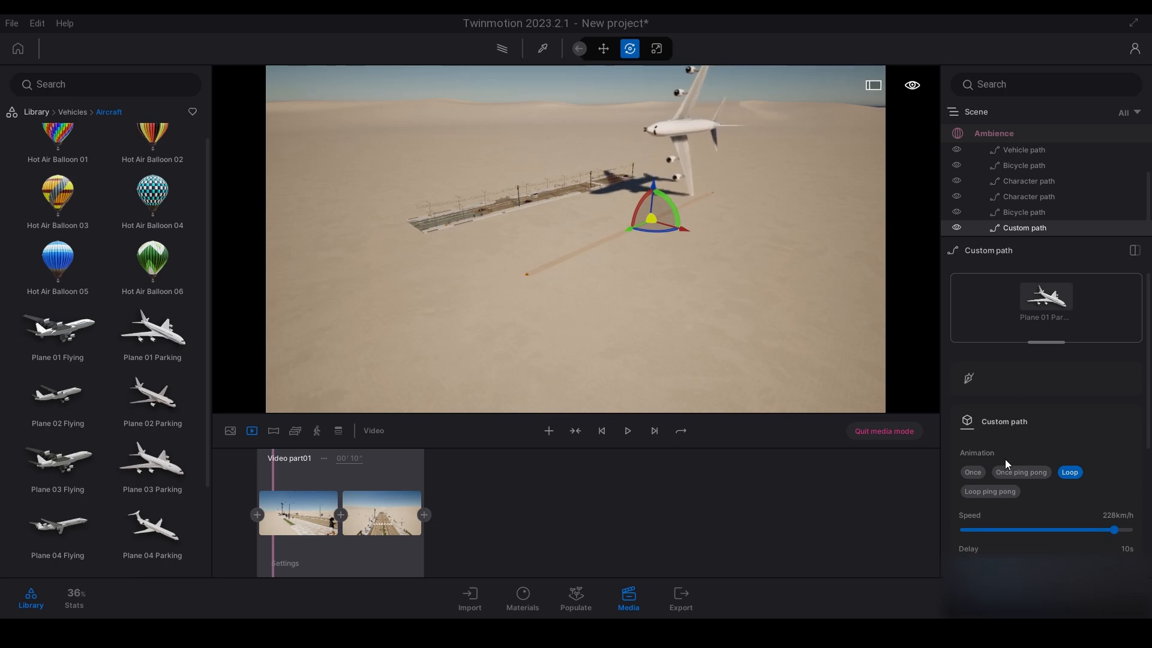
pyautogui.scroll(-3, 1017, 461)
pyautogui.click(1013, 492)
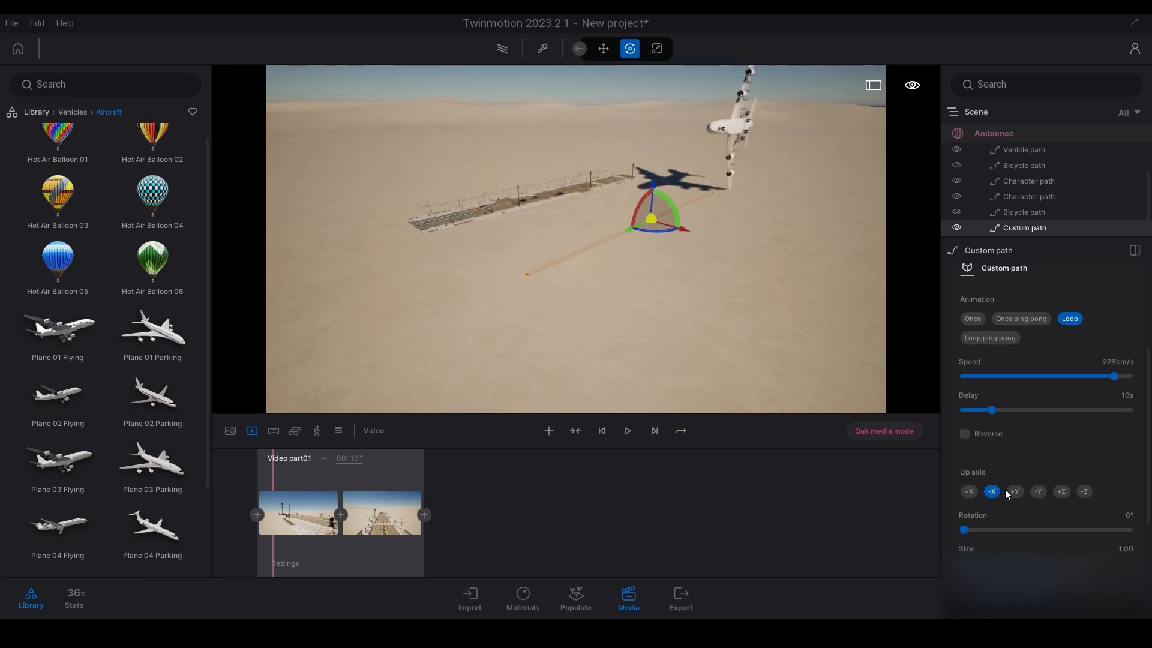
pyautogui.click(1060, 492)
pyautogui.click(1085, 492)
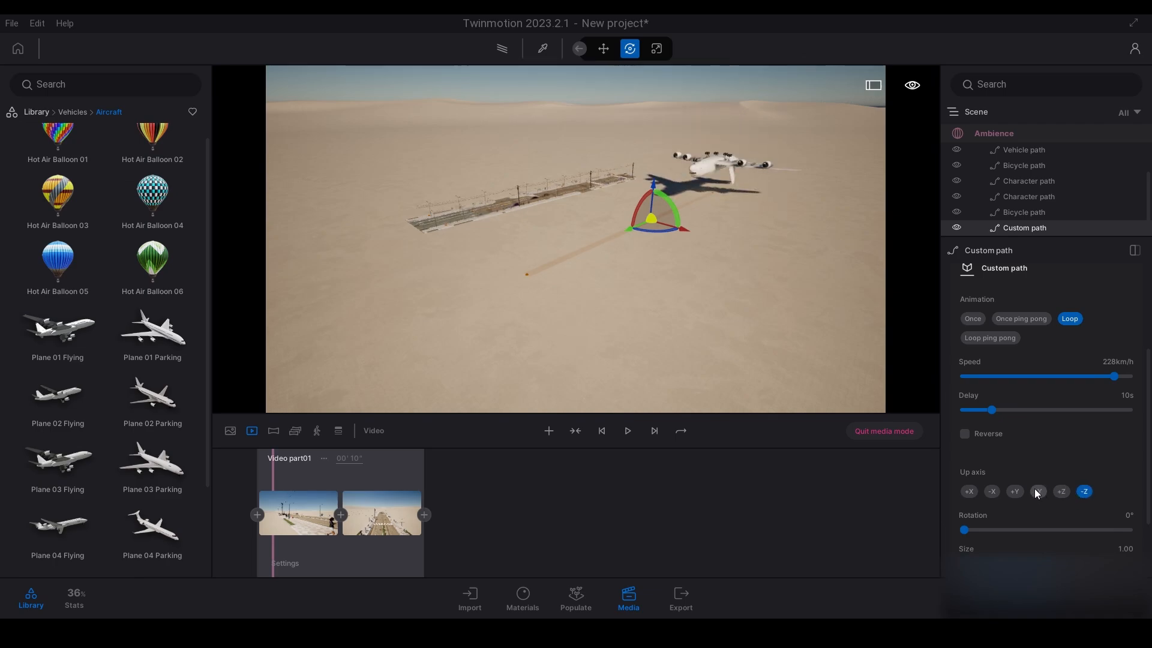
# Go through the plane's up axis options once more, set the axis to +Z, and look over the path's settings.
pyautogui.scroll(-1, 1061, 463)
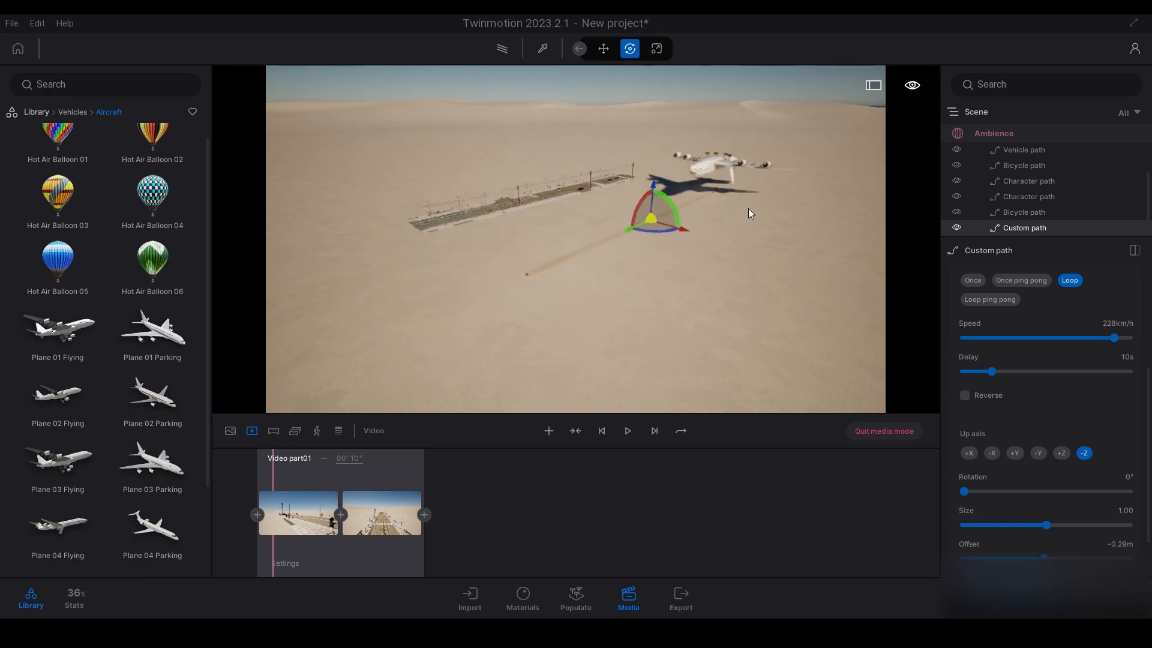
pyautogui.click(970, 454)
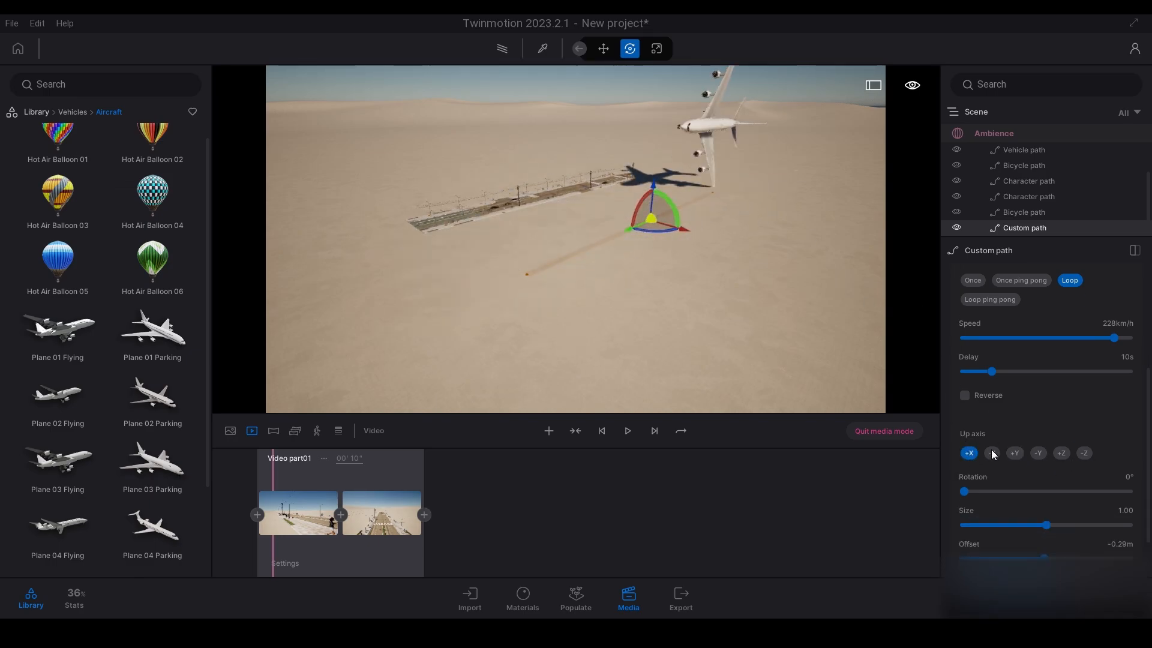
pyautogui.click(993, 454)
pyautogui.click(1015, 453)
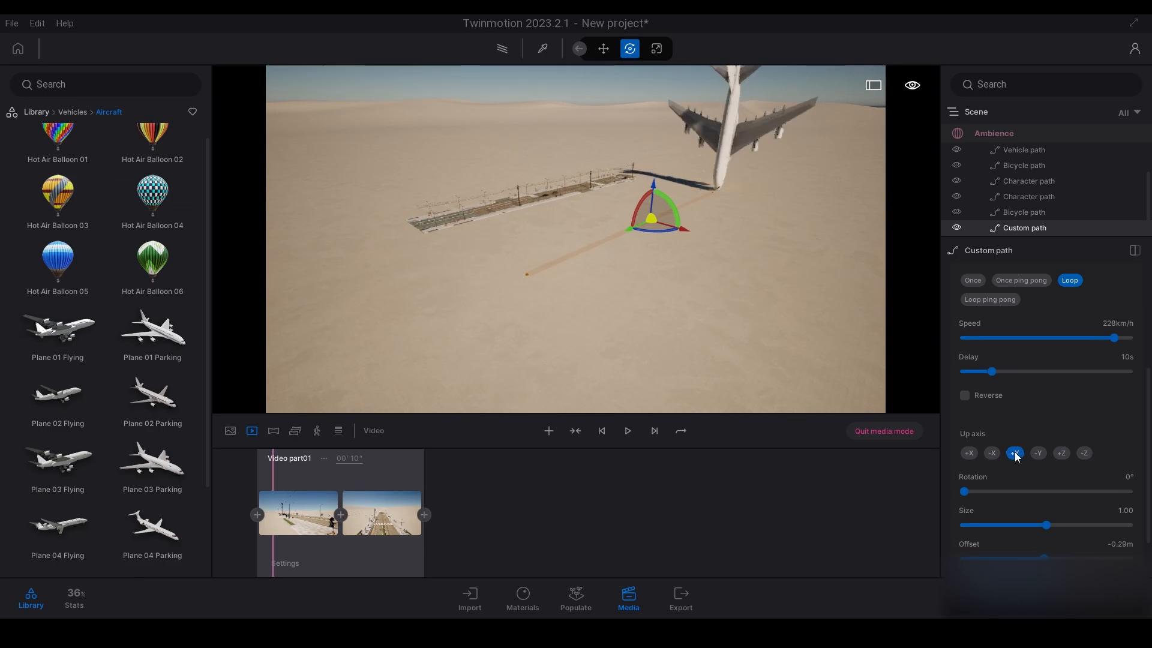
pyautogui.click(1038, 454)
pyautogui.click(1060, 453)
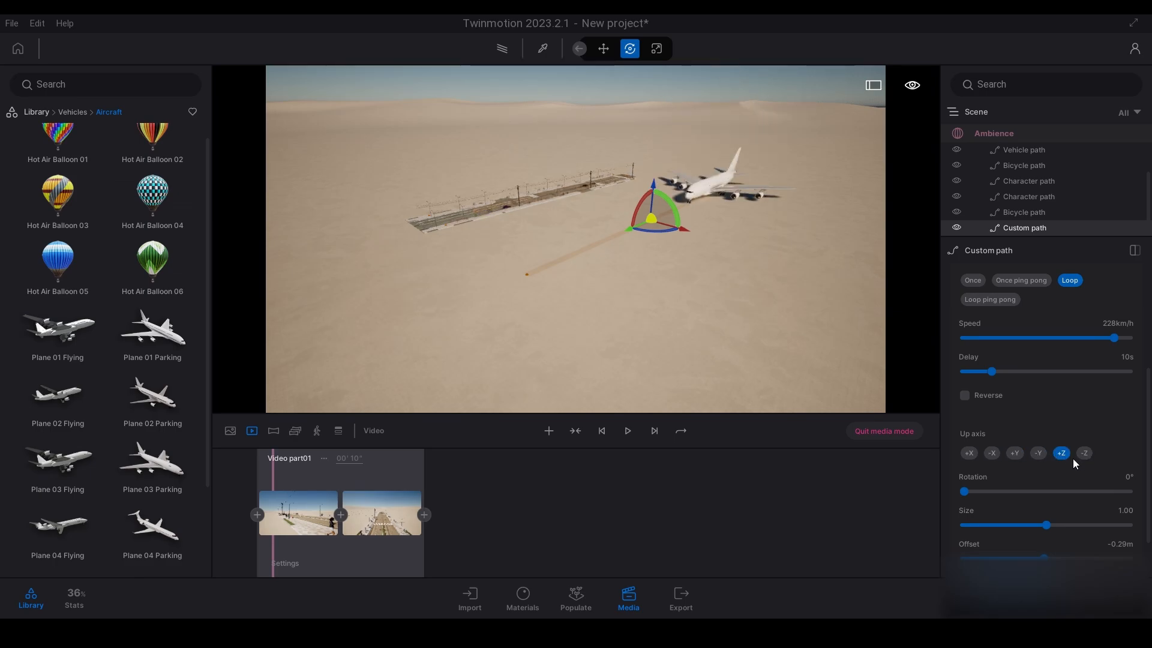
pyautogui.click(1084, 453)
pyautogui.click(1062, 453)
pyautogui.scroll(-2, 1020, 360)
pyautogui.scroll(5, 1029, 398)
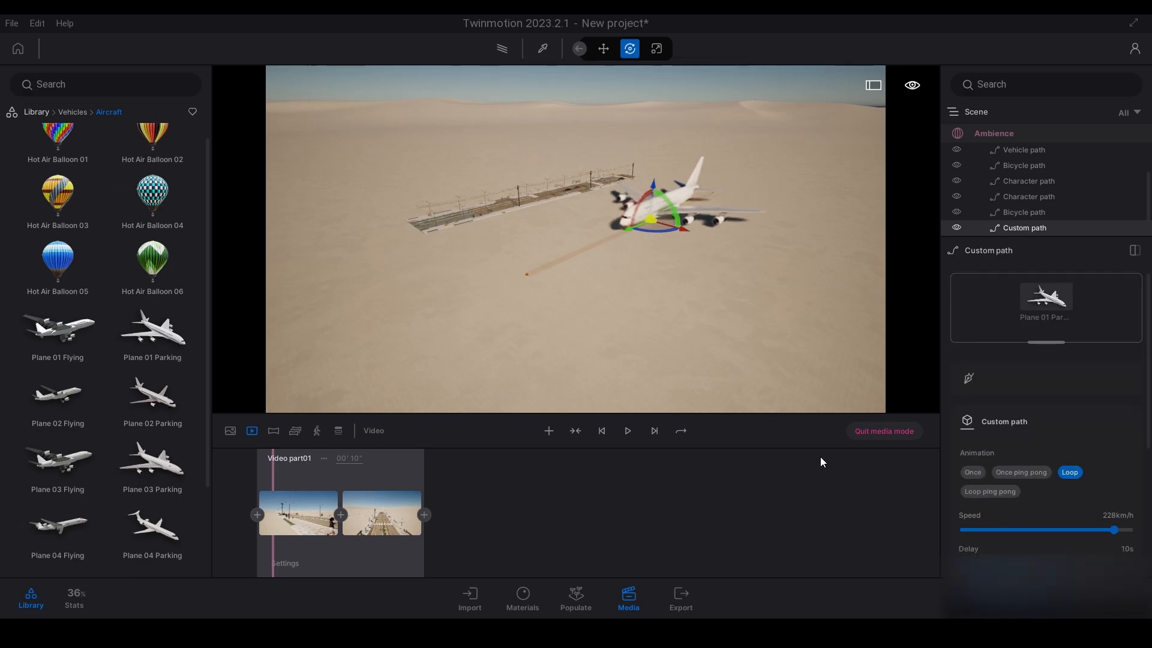